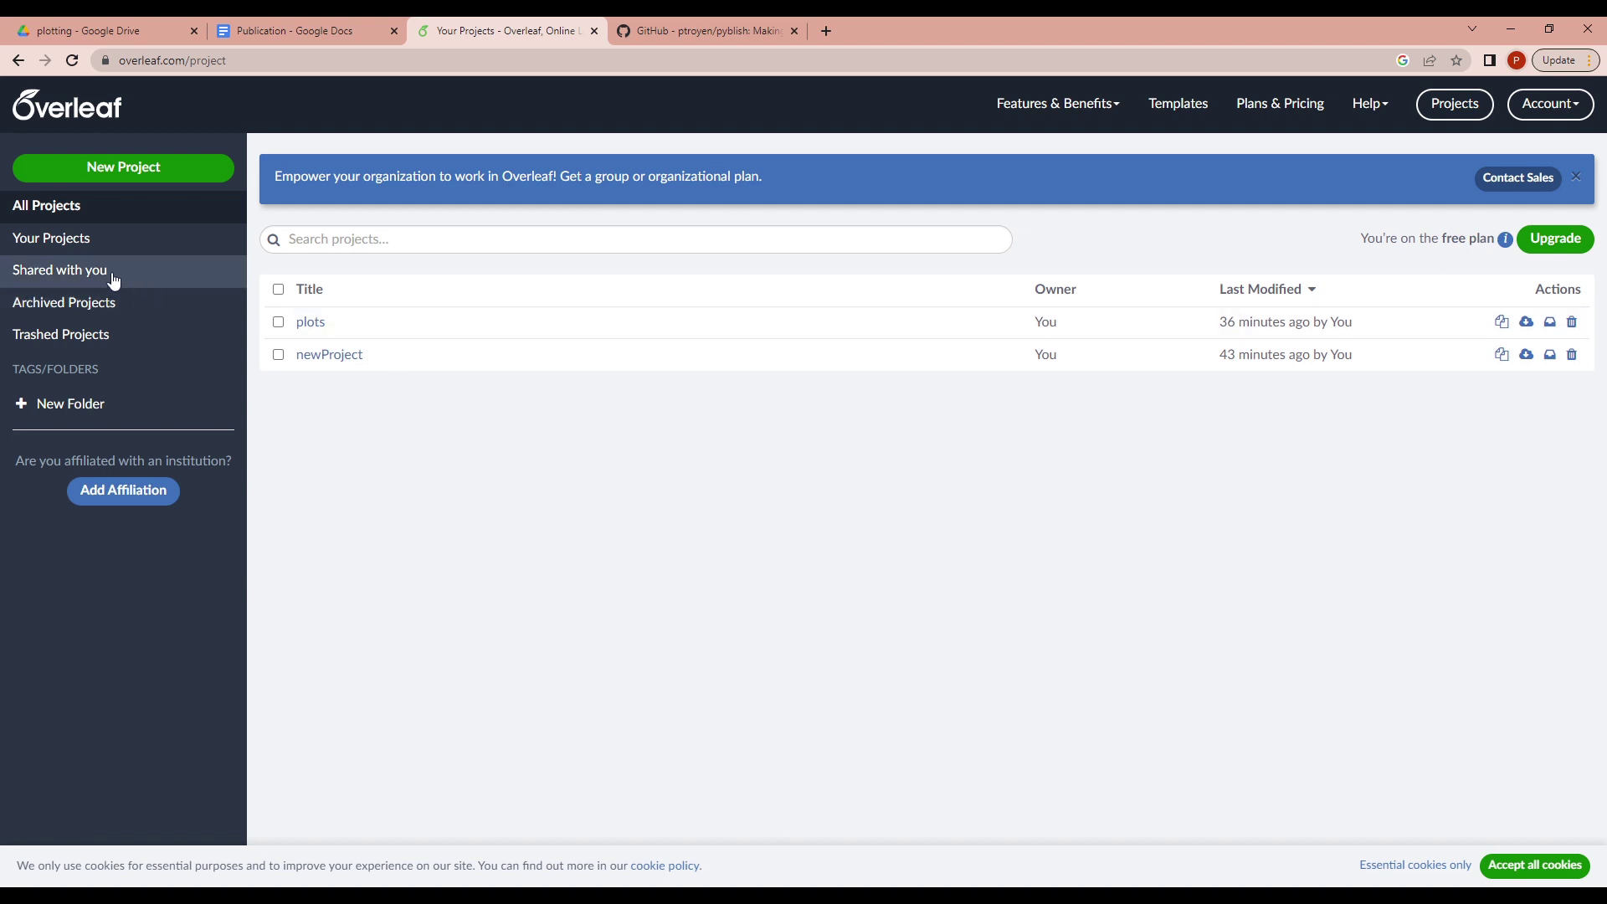
Begin a new Example Project, cancel it, and open the existing plots project instead.
left_click(81, 167)
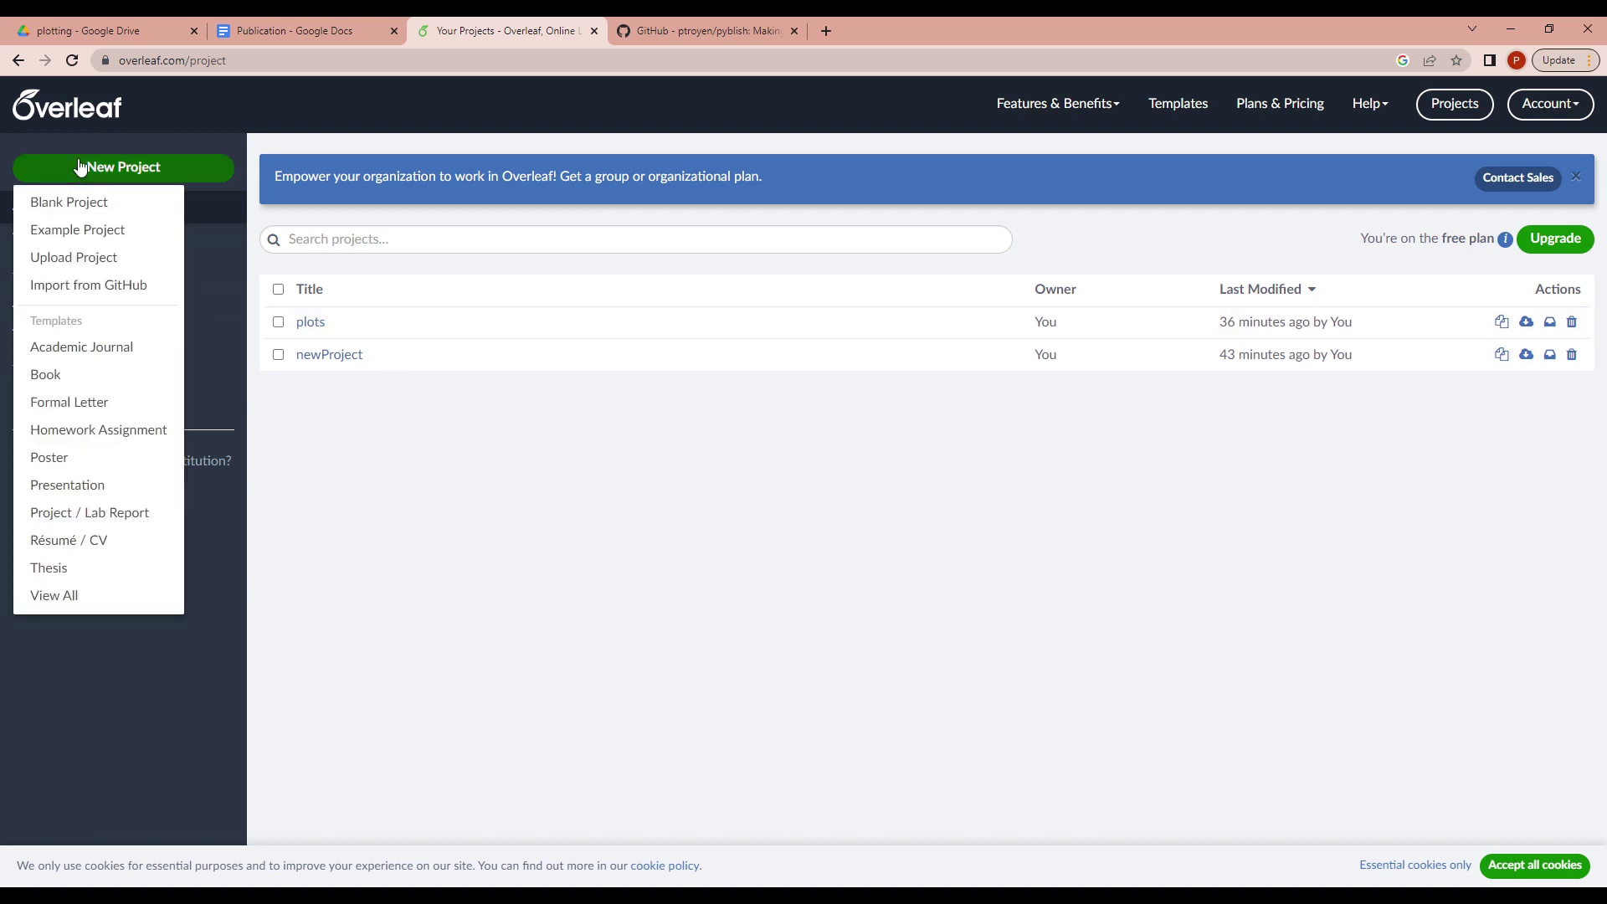
left_click(81, 239)
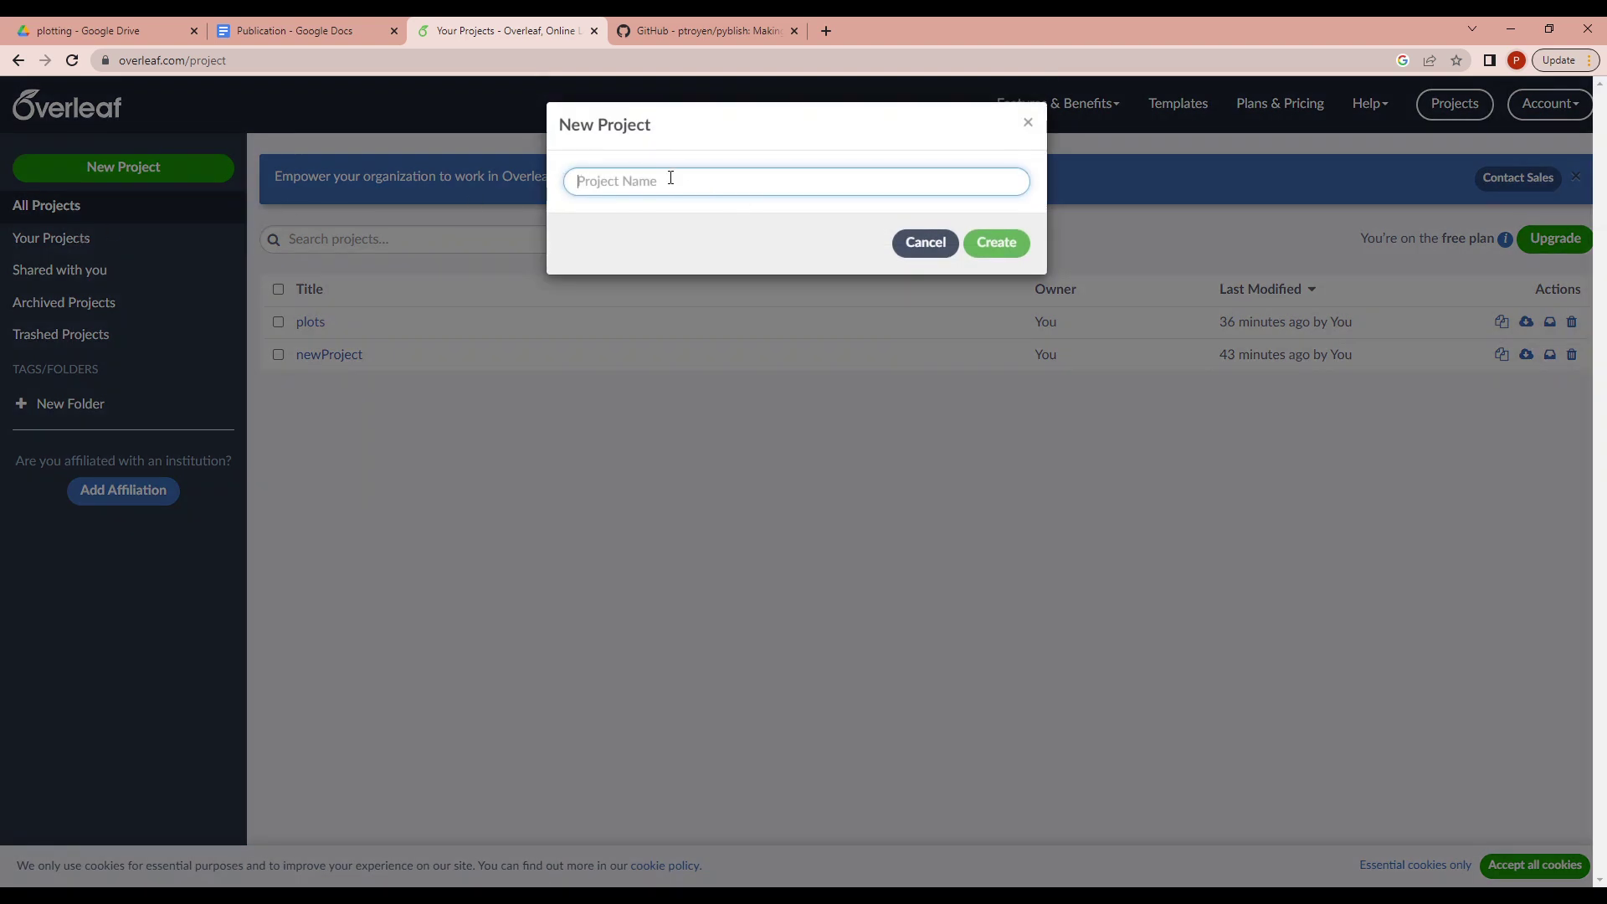
left_click(924, 245)
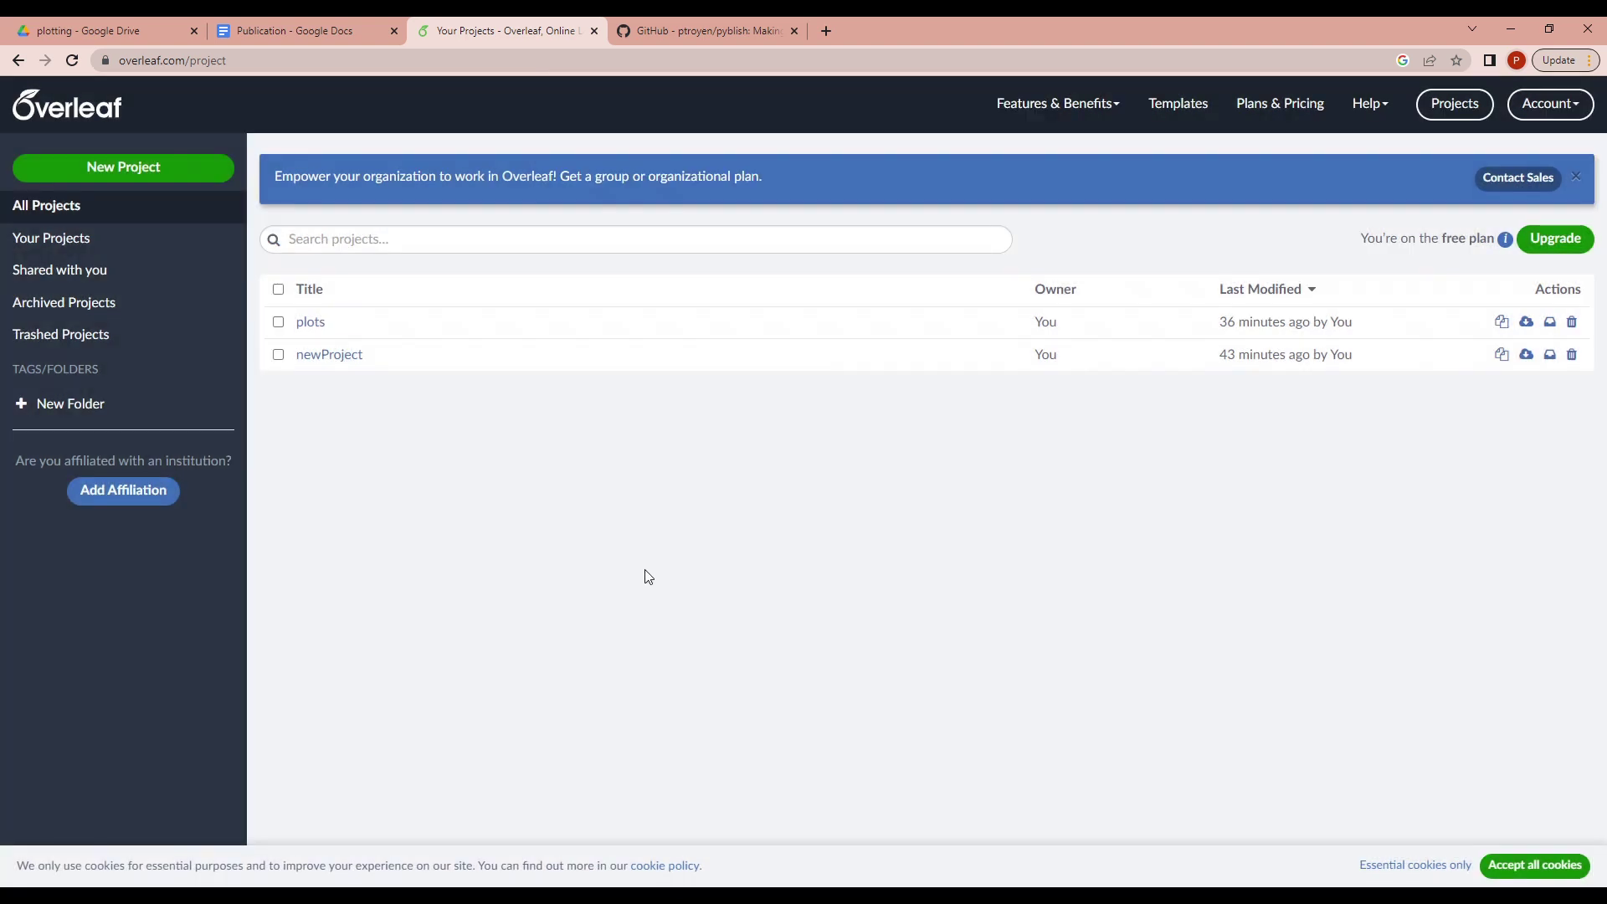
left_click(311, 323)
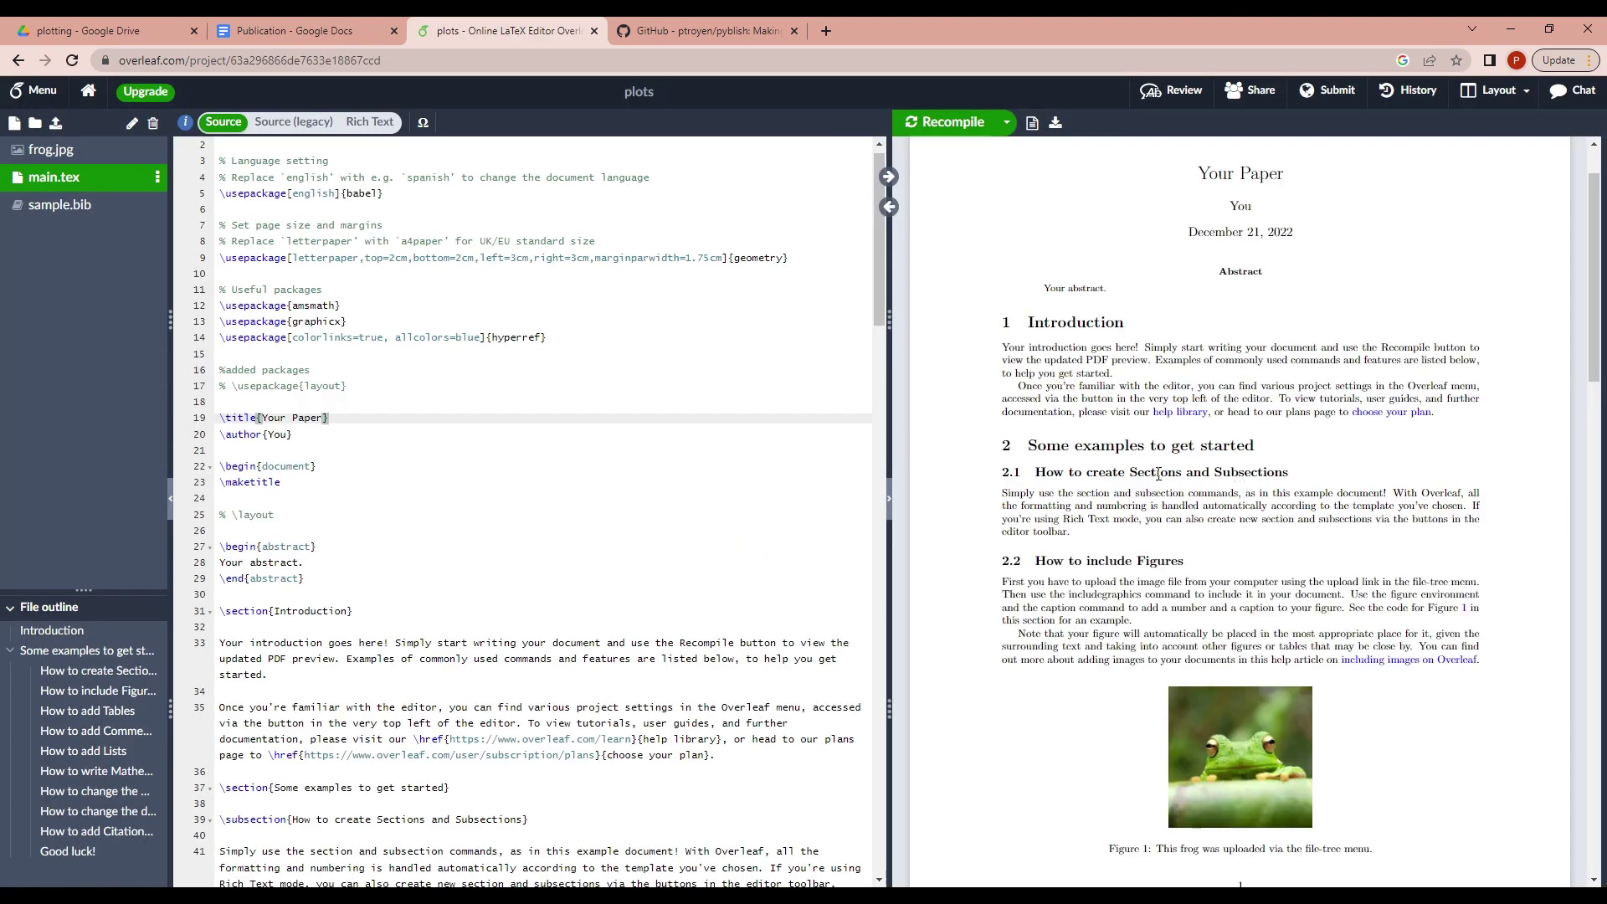
Scroll through the compiled 'Your Paper' PDF preview down to the frog figure.
scroll(1158, 473, "down", 5)
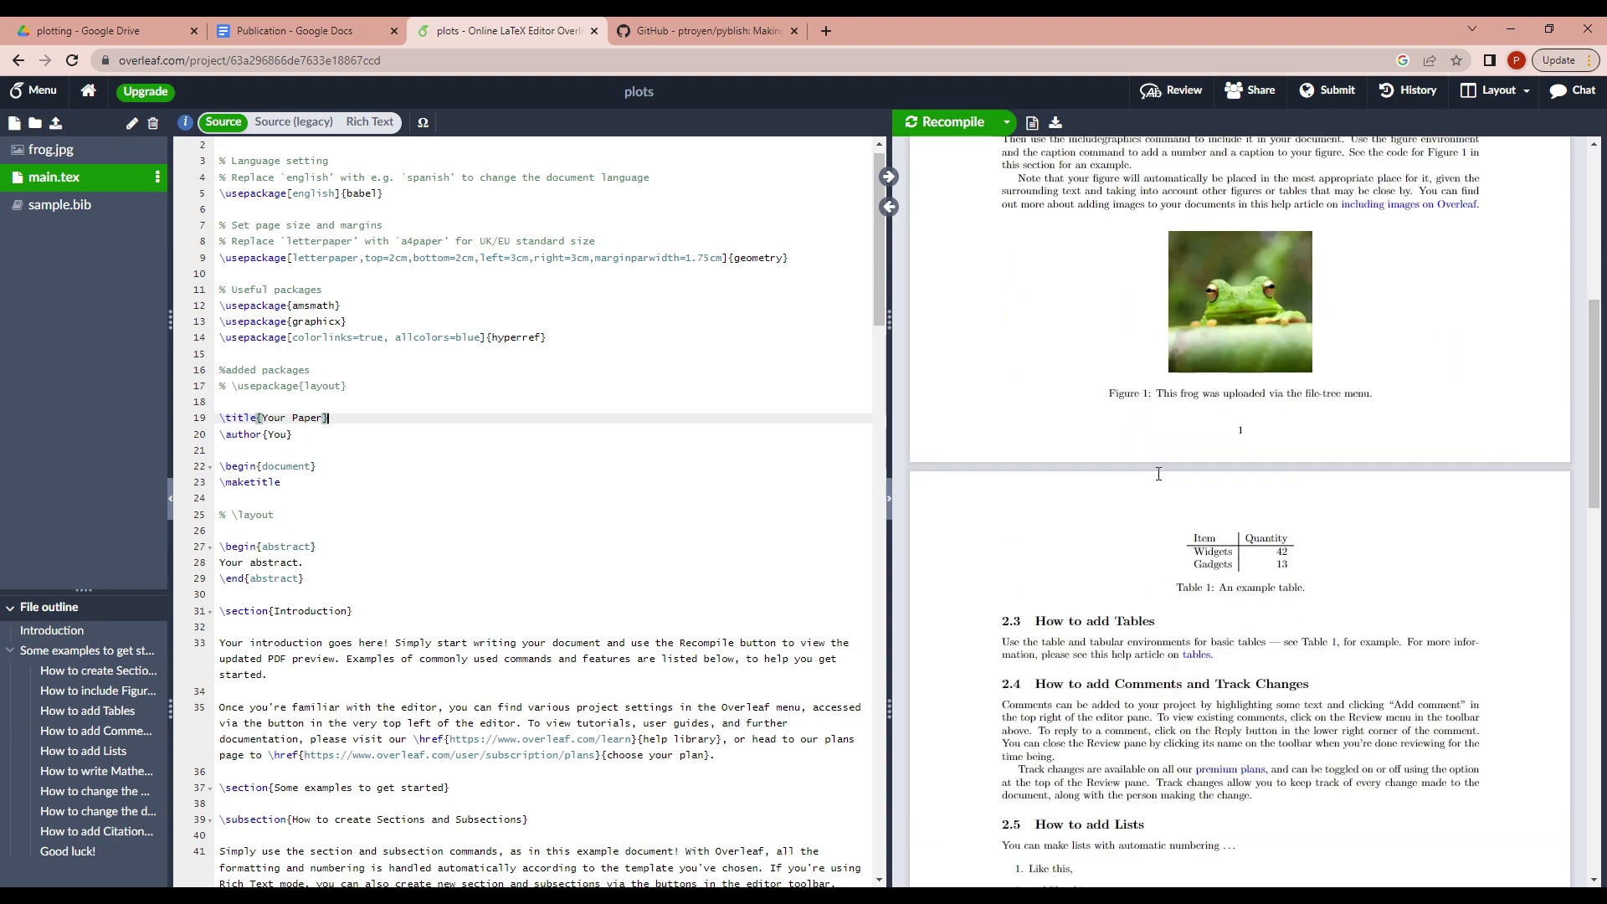
scroll(1159, 473, "up", 7)
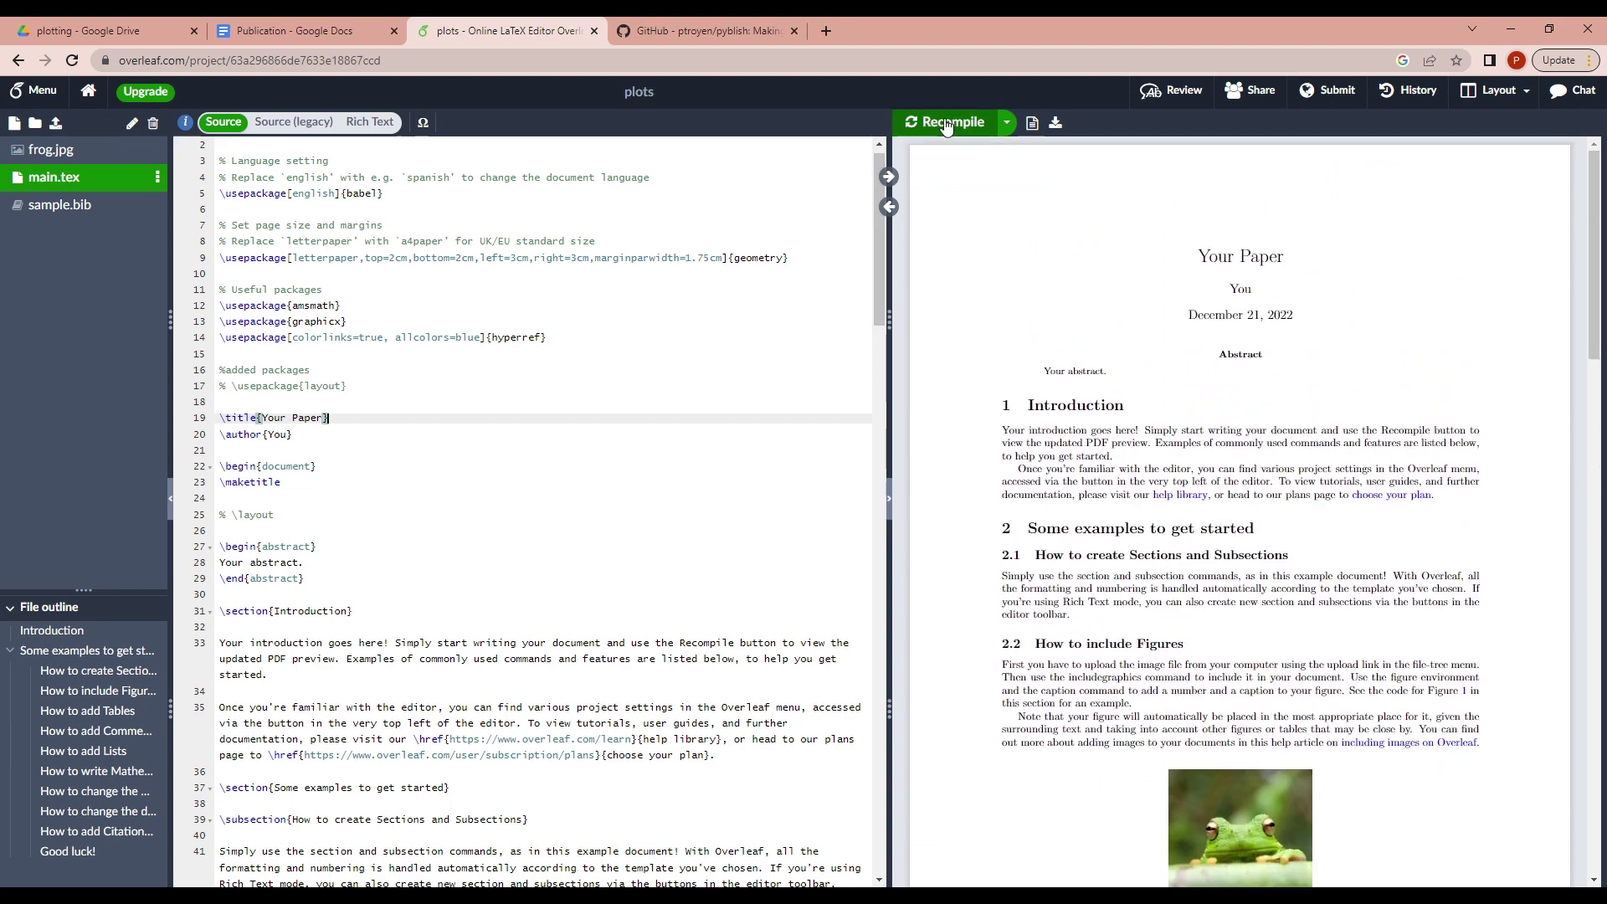
scroll(1303, 508, "down", 7)
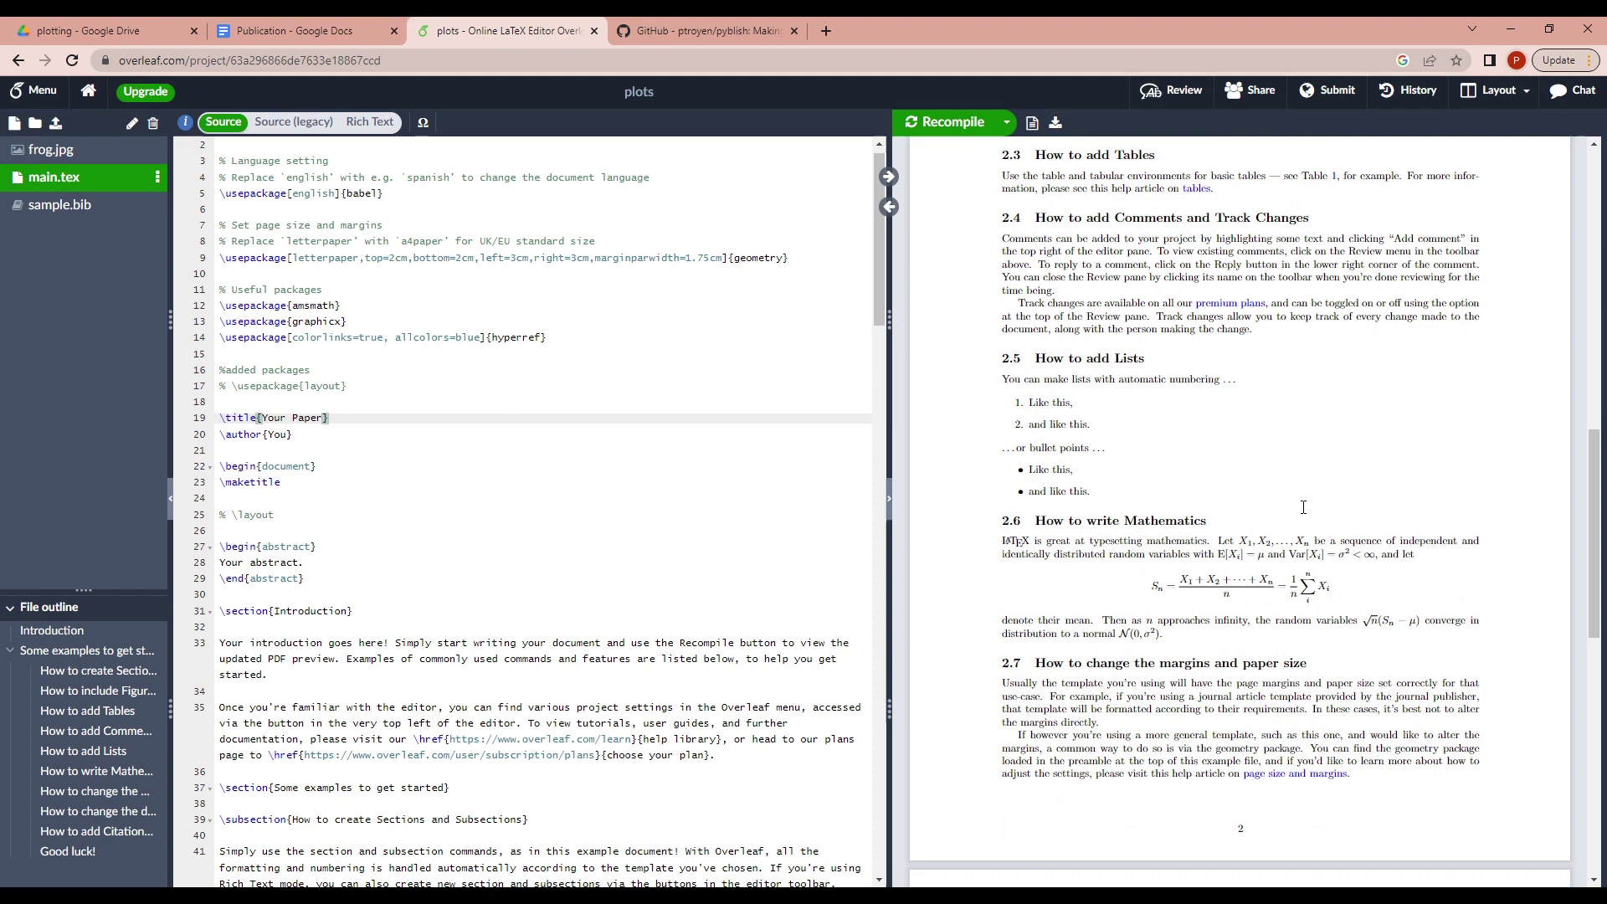
scroll(1304, 507, "down", 2)
scroll(1304, 507, "up", 10)
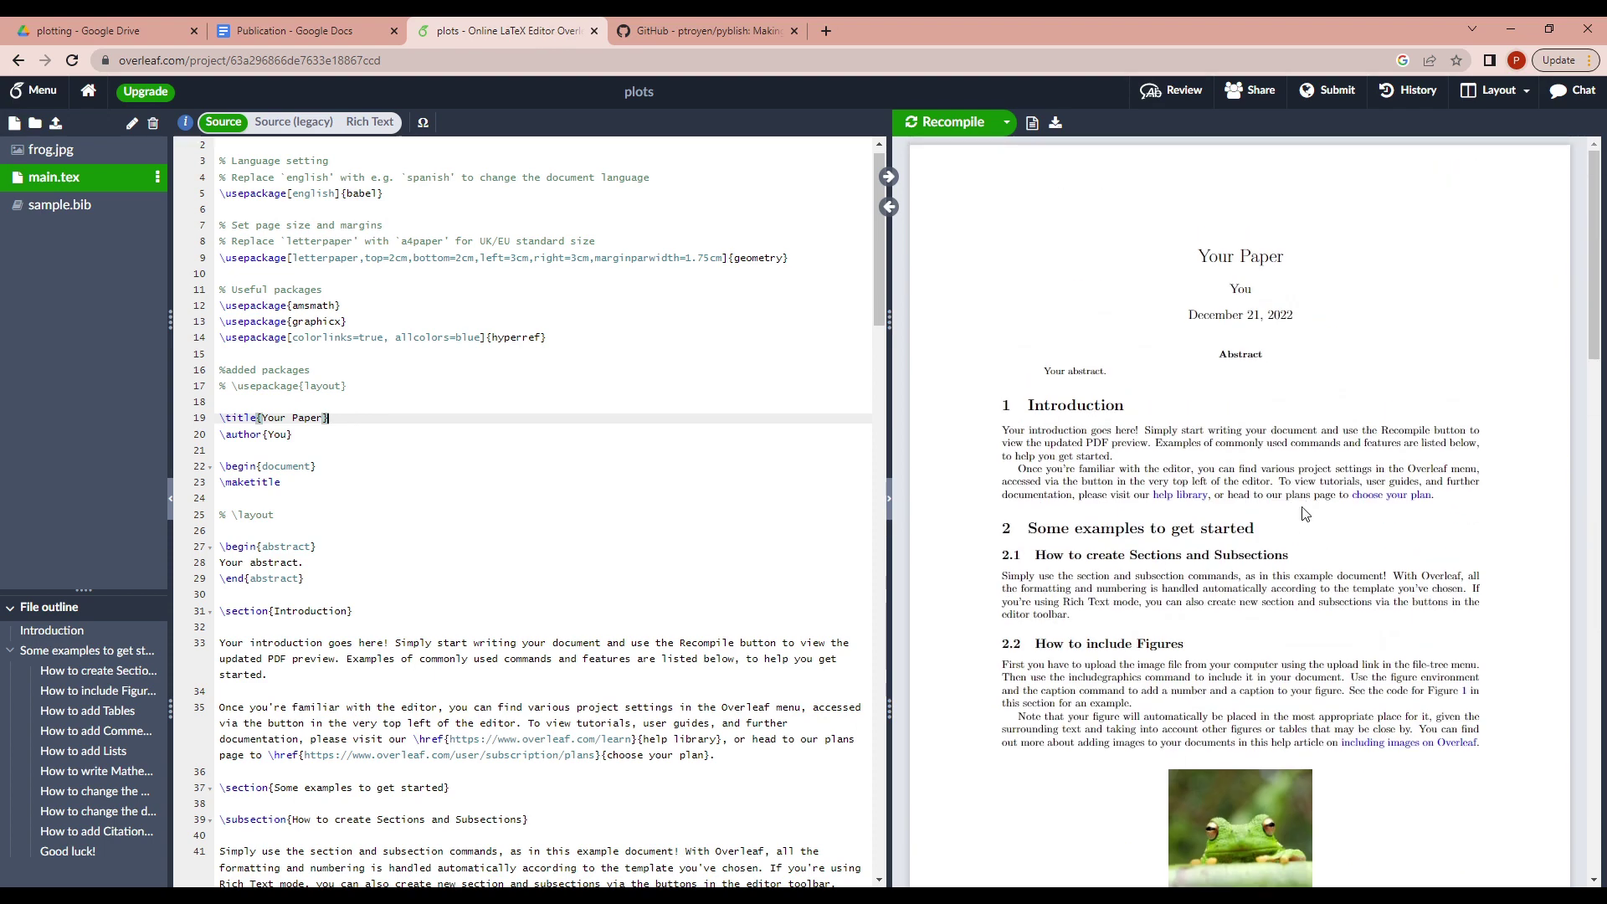
scroll(1304, 513, "down", 1)
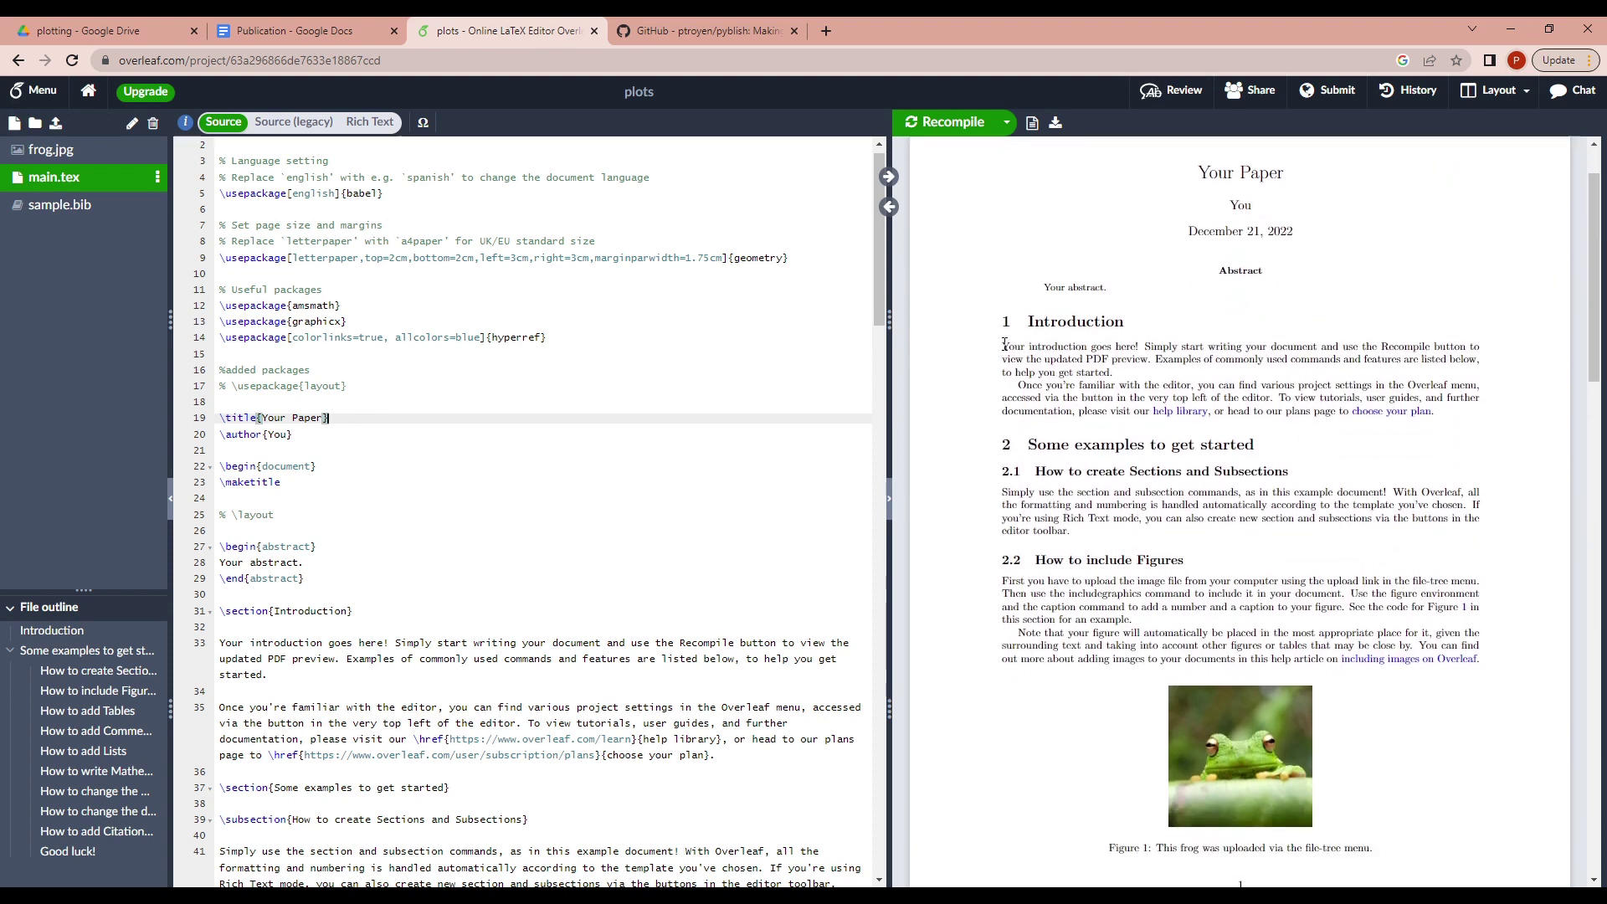
Select the Introduction's opening words in the PDF preview, then clear the selection.
left_click_drag(1003, 343, 1481, 346)
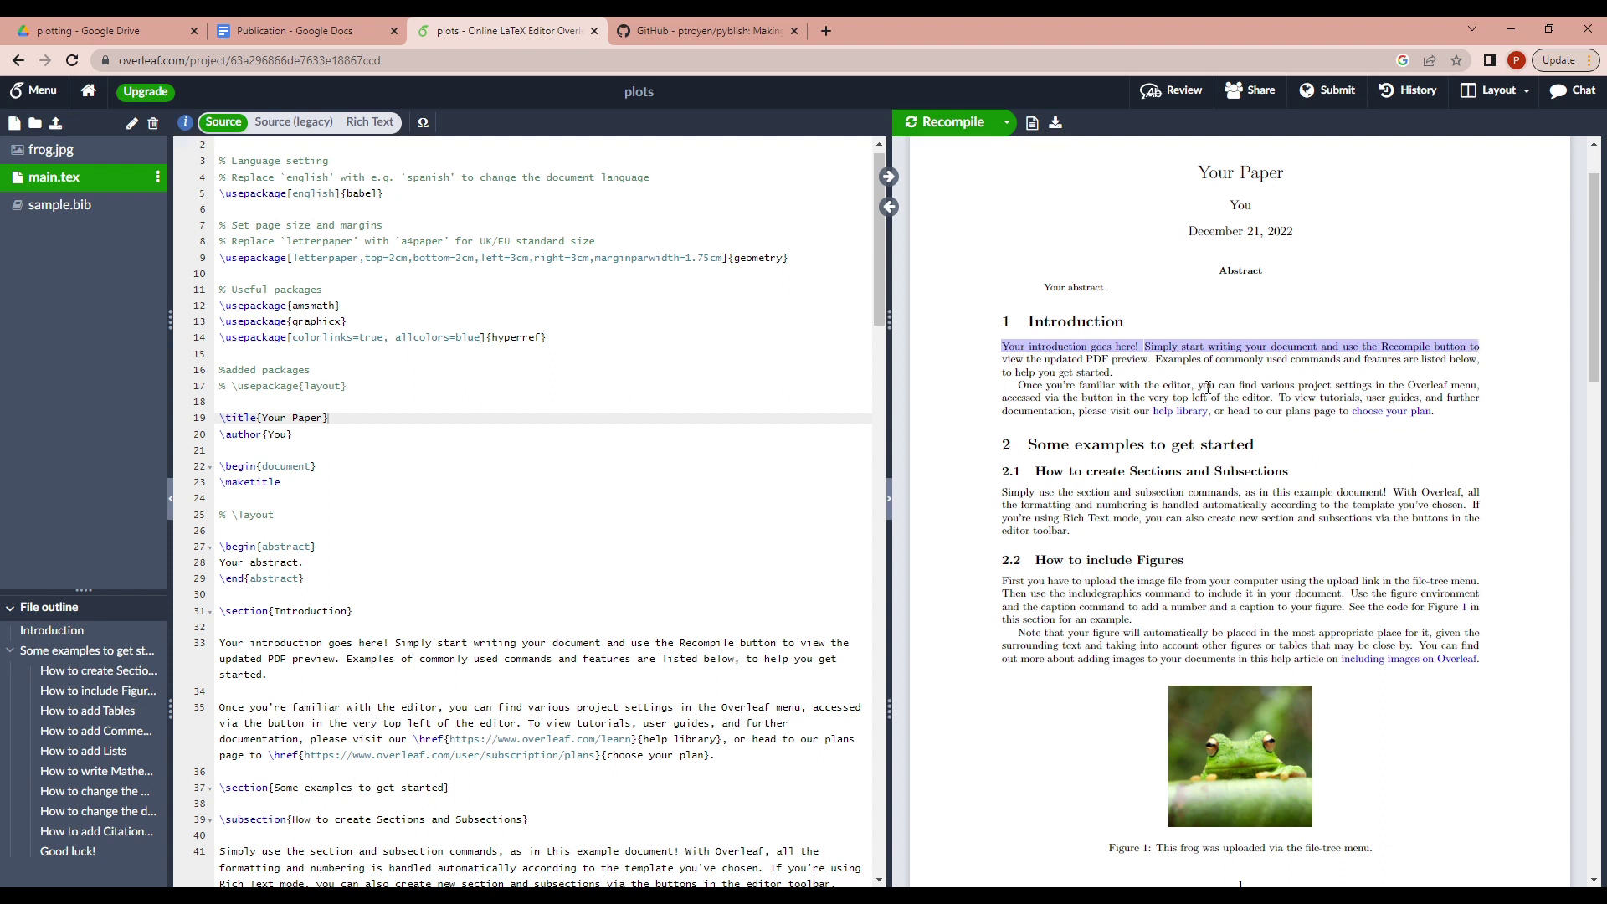
left_click(988, 339)
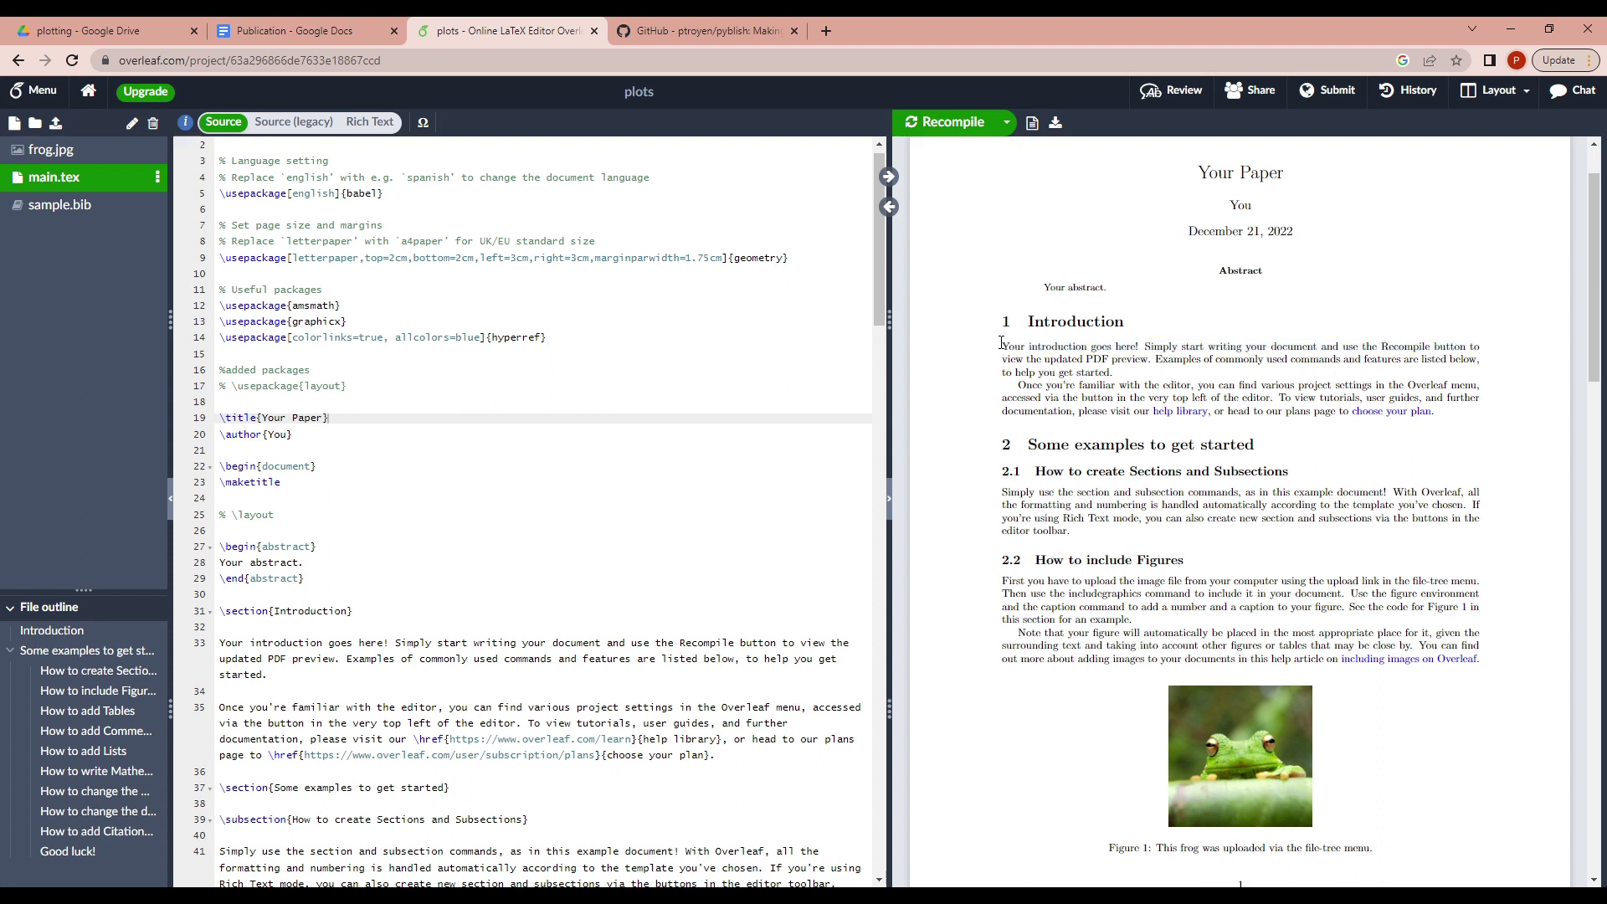
double_click(1460, 346)
left_click_drag(1007, 342, 1242, 348)
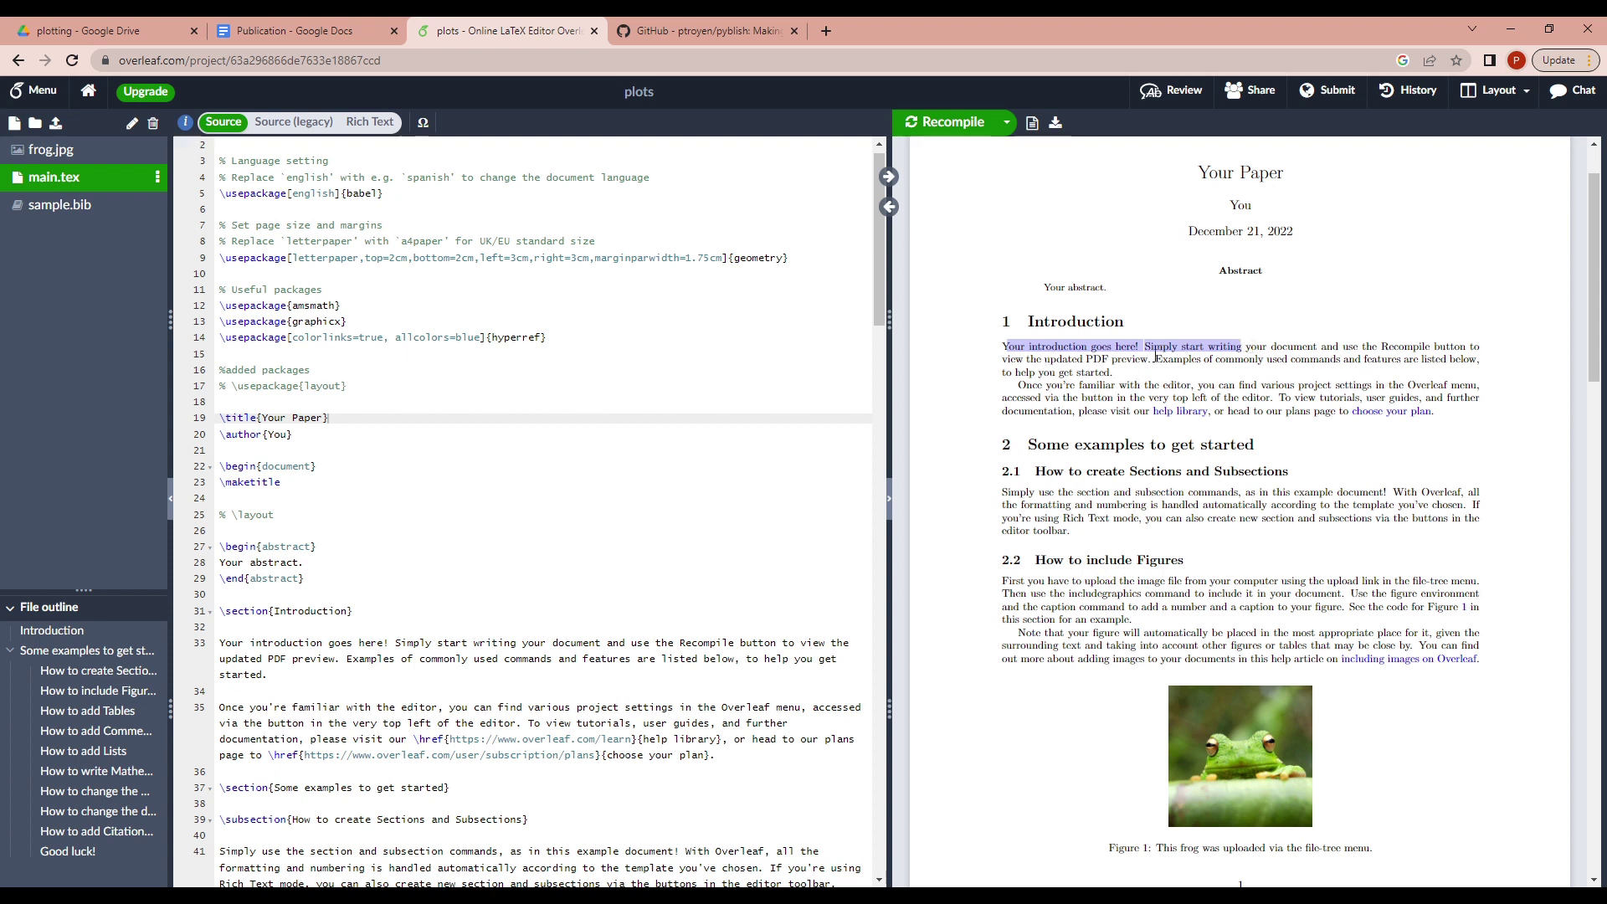
left_click(1017, 356)
left_click_drag(1003, 347, 1244, 344)
left_click(1050, 378)
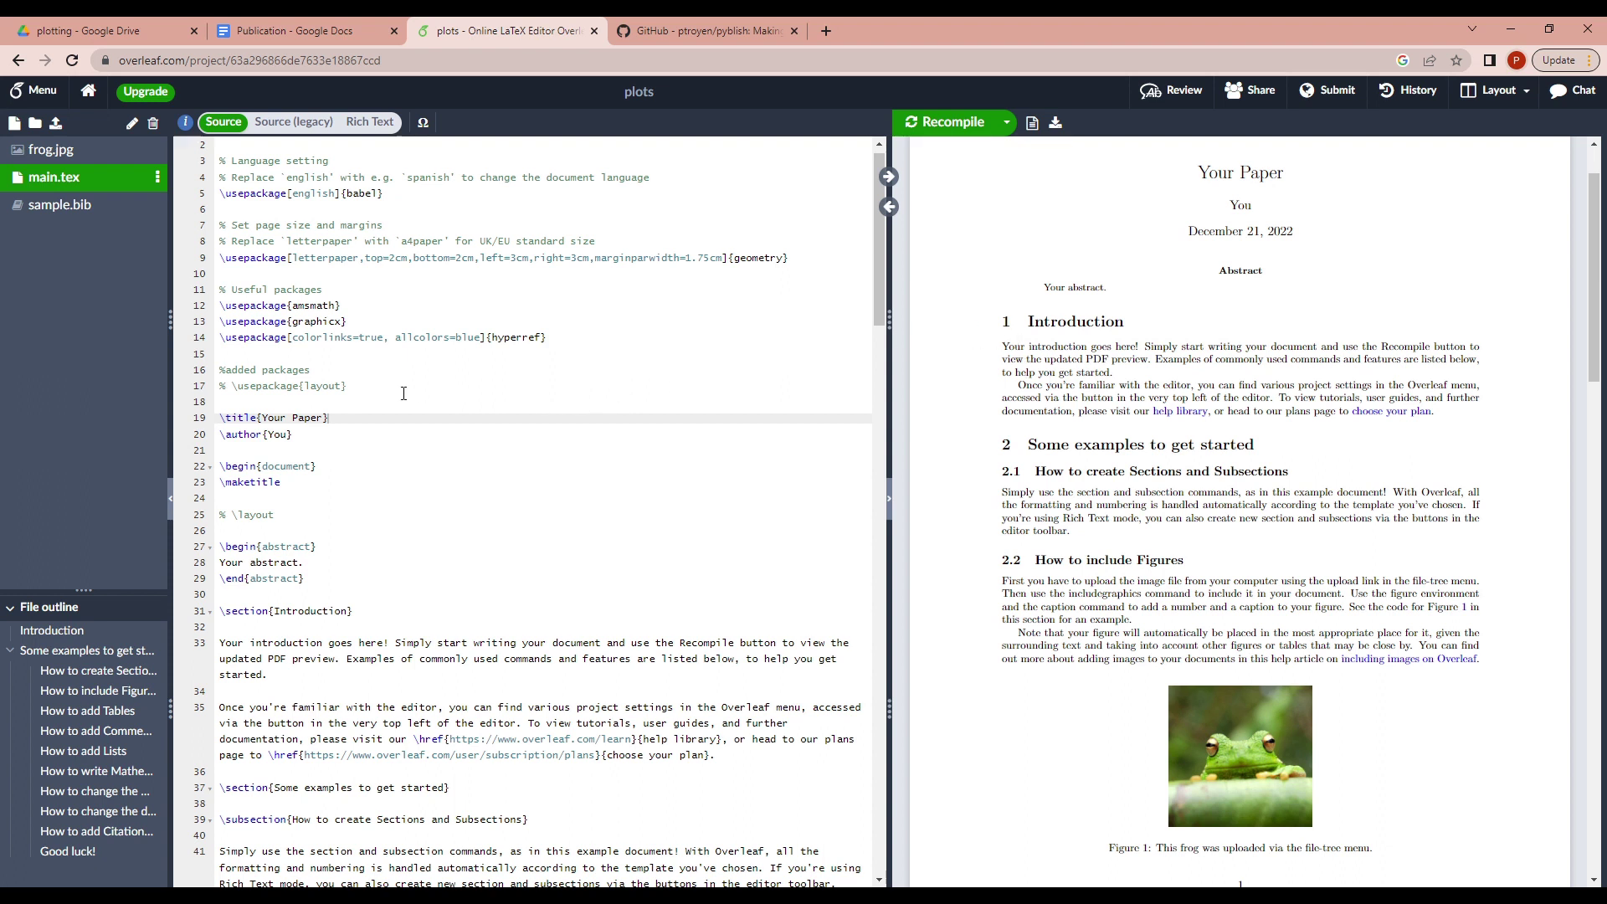
Uncomment \usepackage{layout} on line 17 and \layout on line 25, then recompile.
left_click(432, 416)
left_click(232, 384)
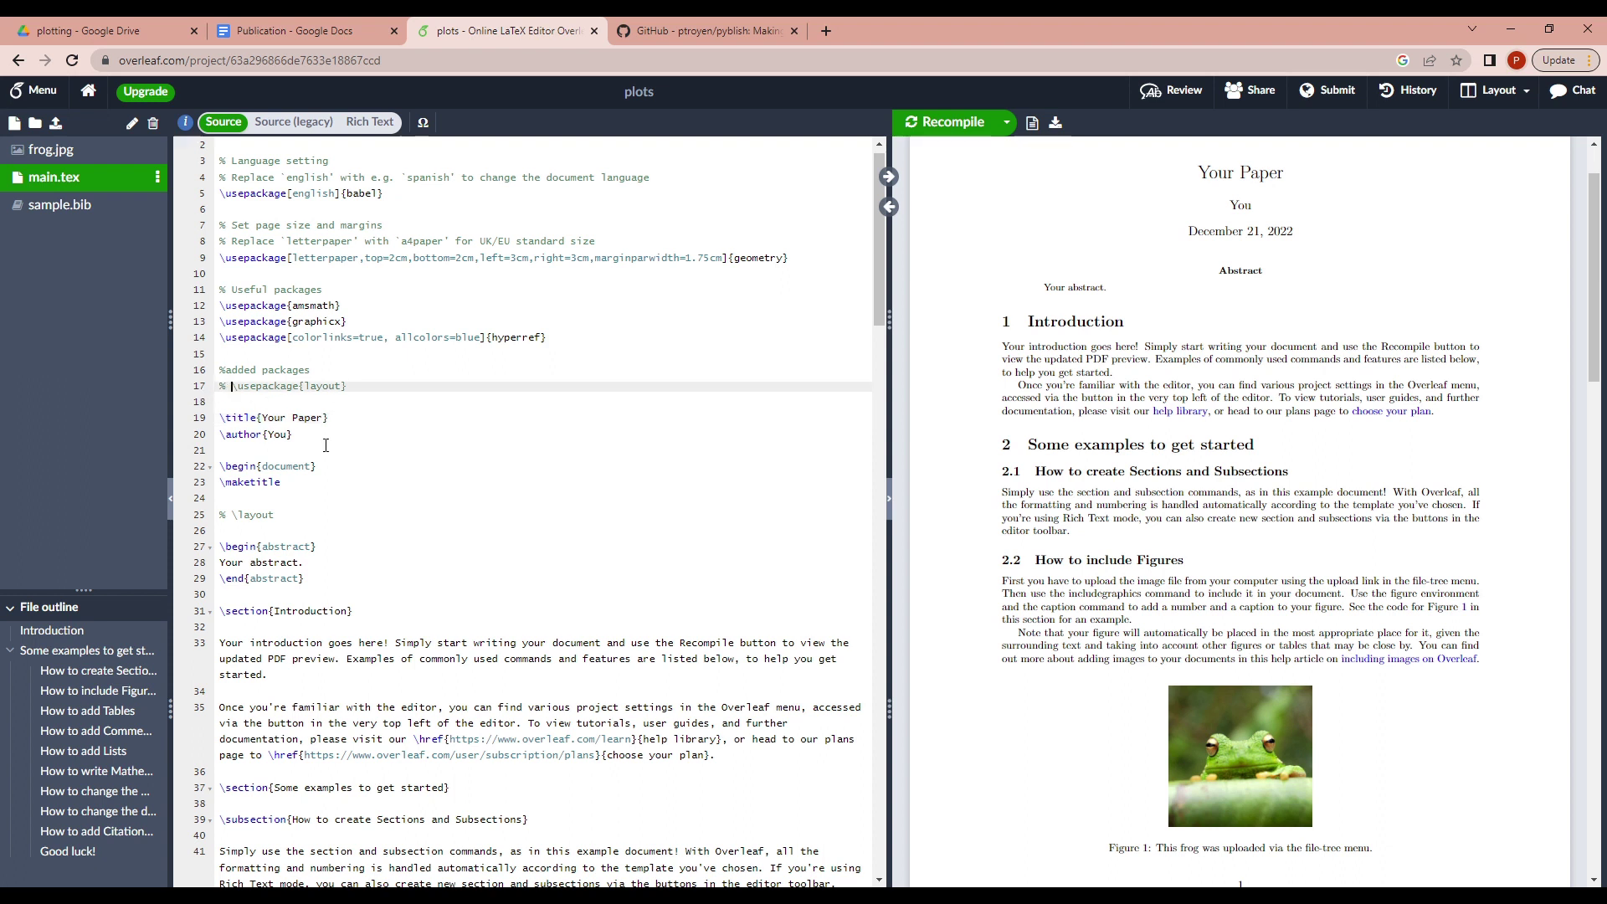
key("BackSpace")
key("BackSpace")
left_click(352, 390)
scroll(372, 421, "down", 1)
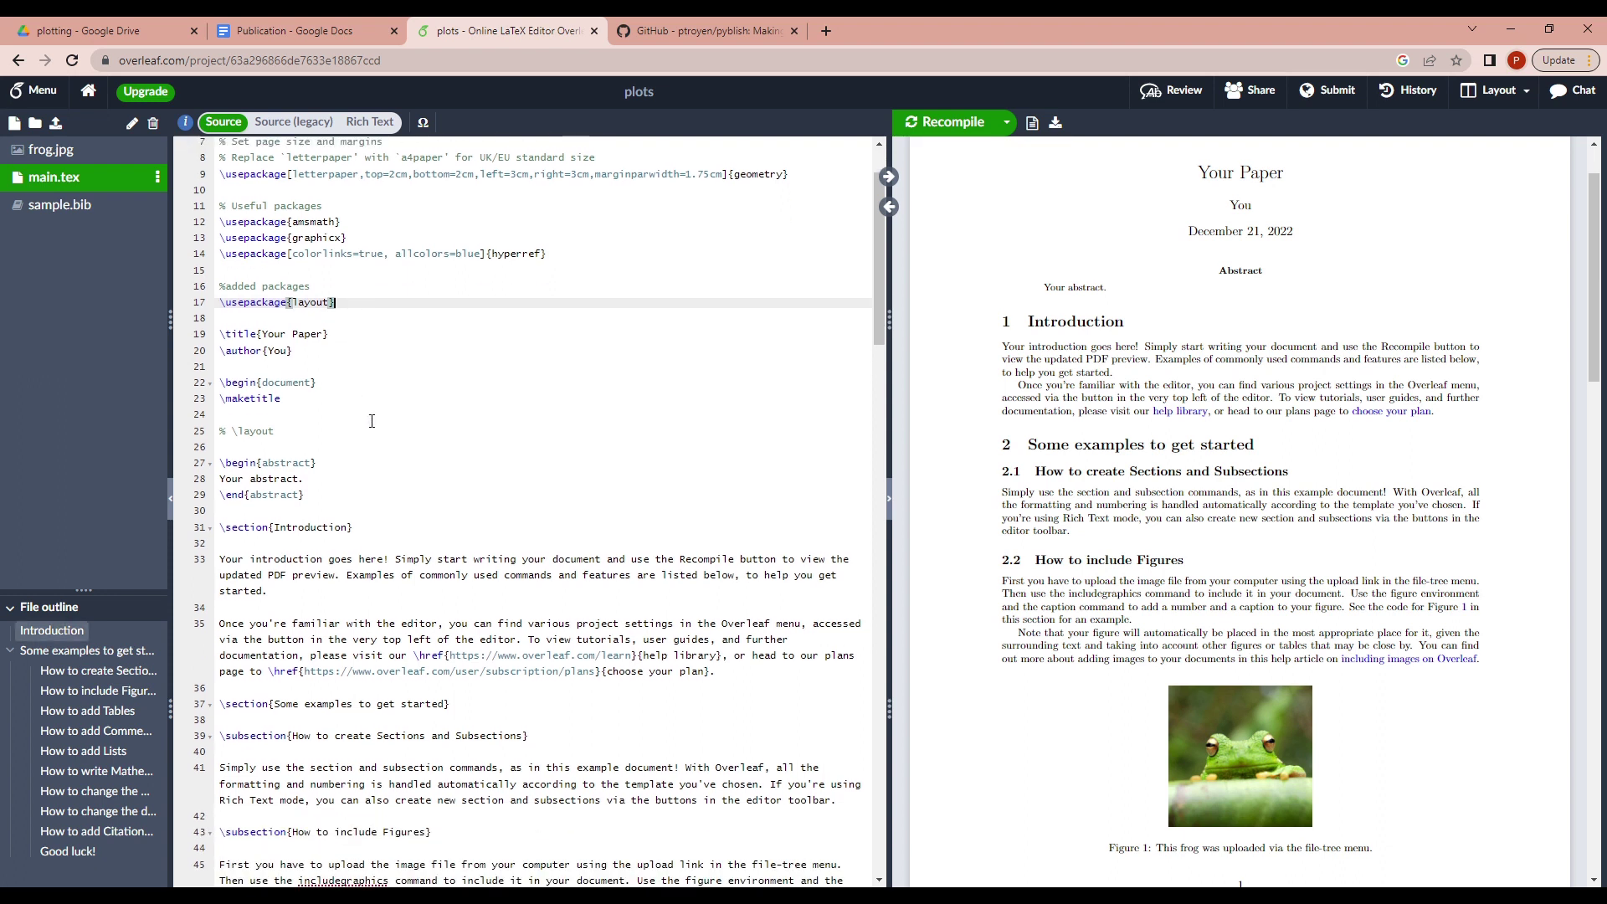
left_click(233, 430)
key("BackSpace")
key("BackSpace")
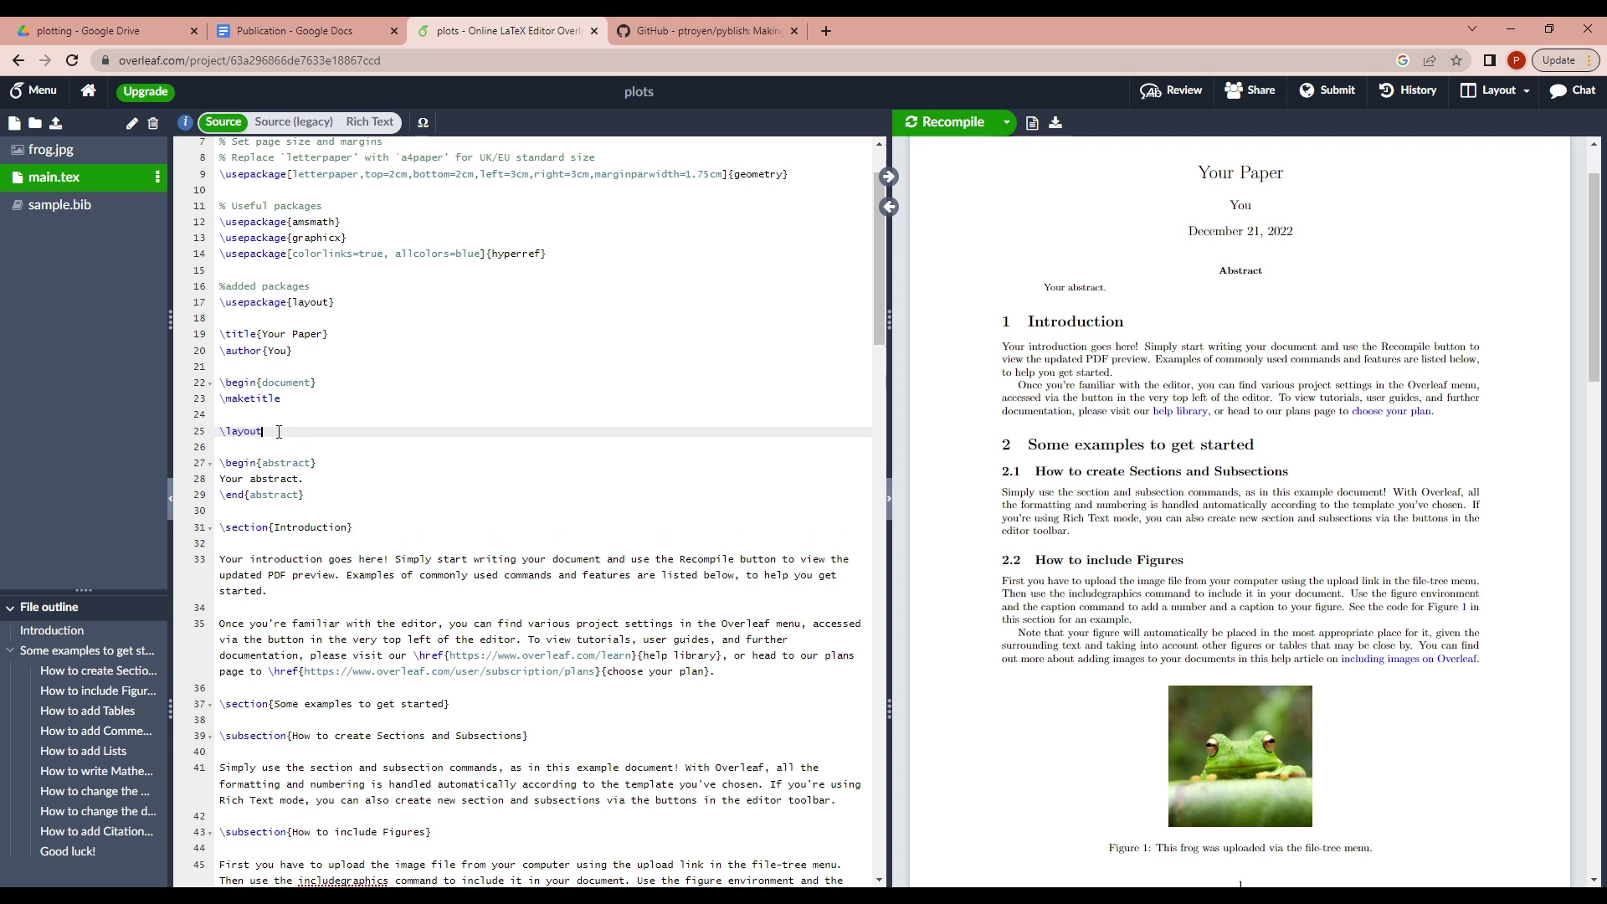
key("ctrl+s")
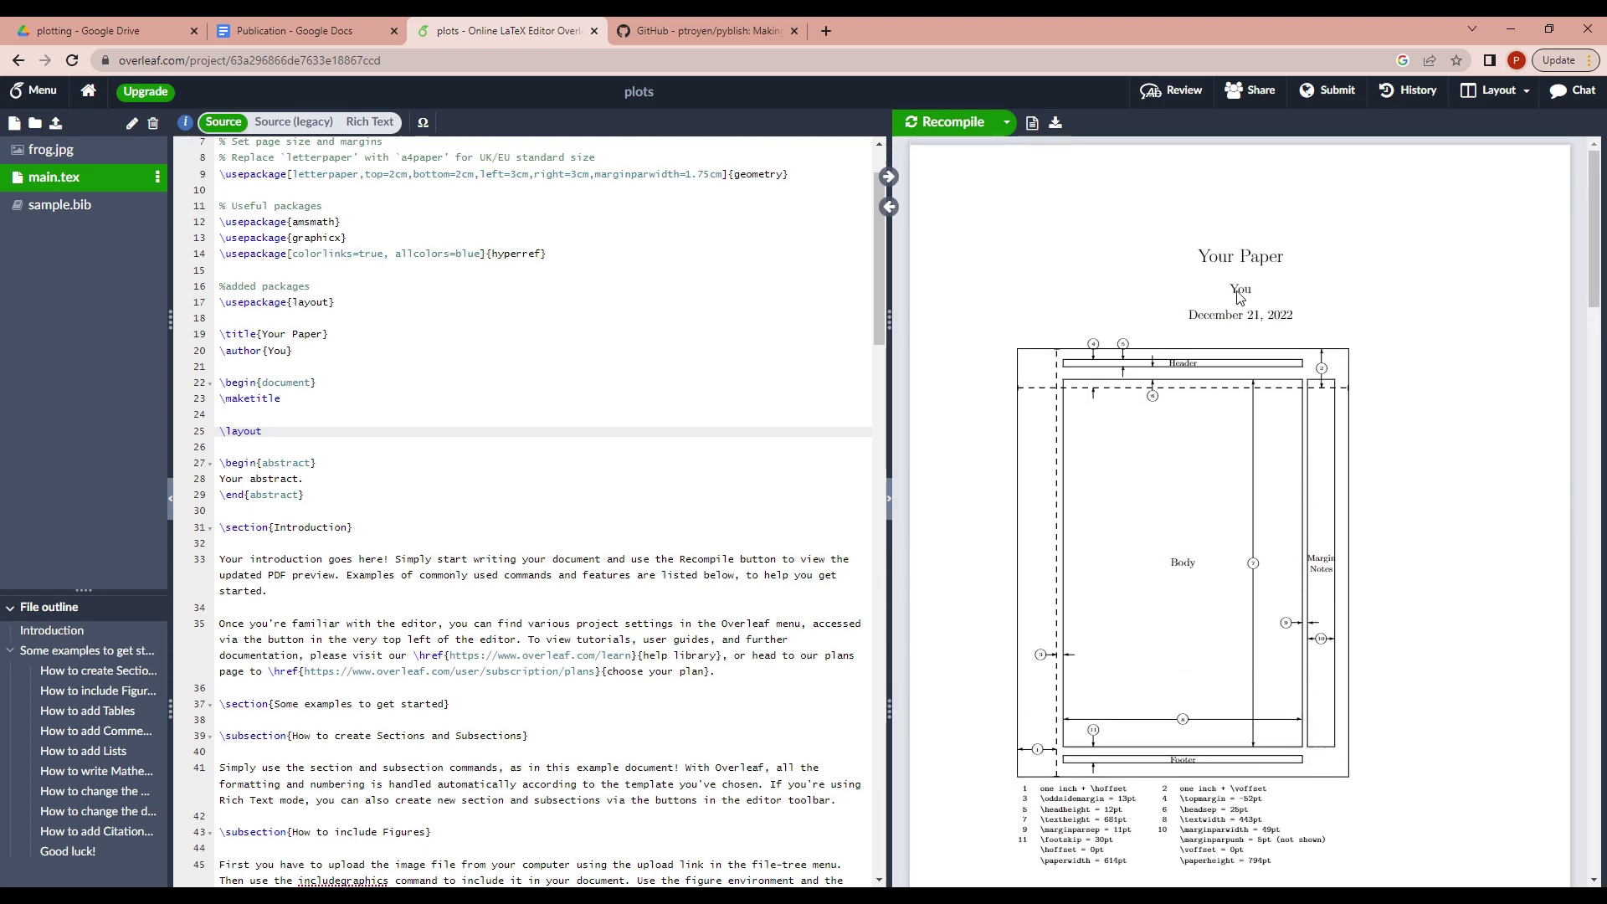
Find the \textwidth = 443pt entry in the page-layout diagram's parameter list.
scroll(1373, 535, "down", 2)
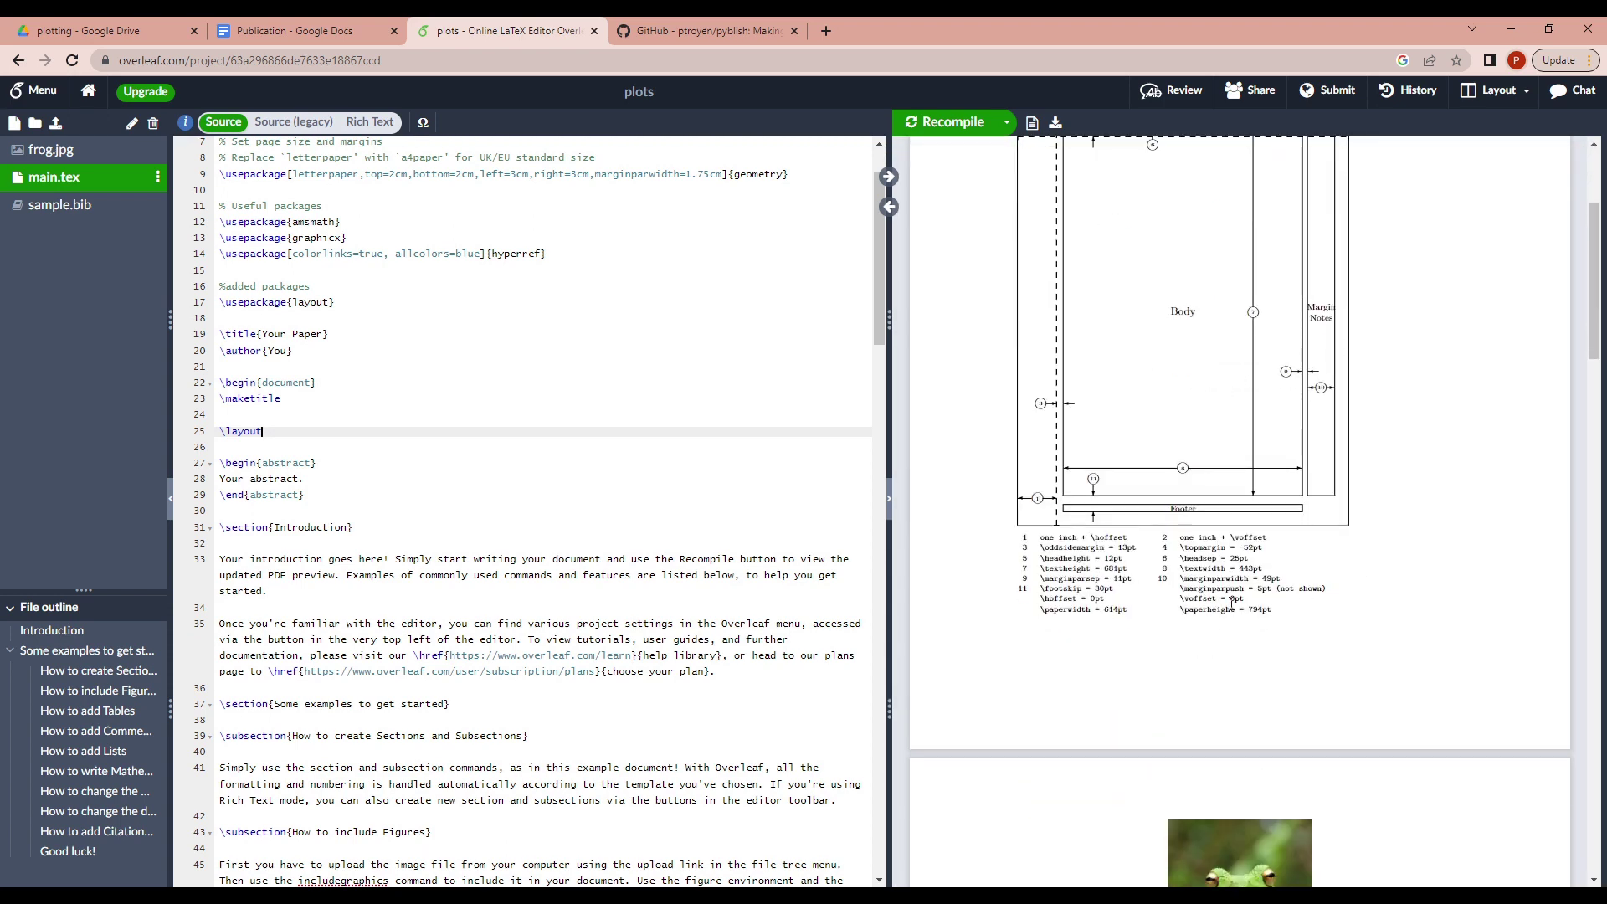
left_click_drag(1181, 566, 1263, 566)
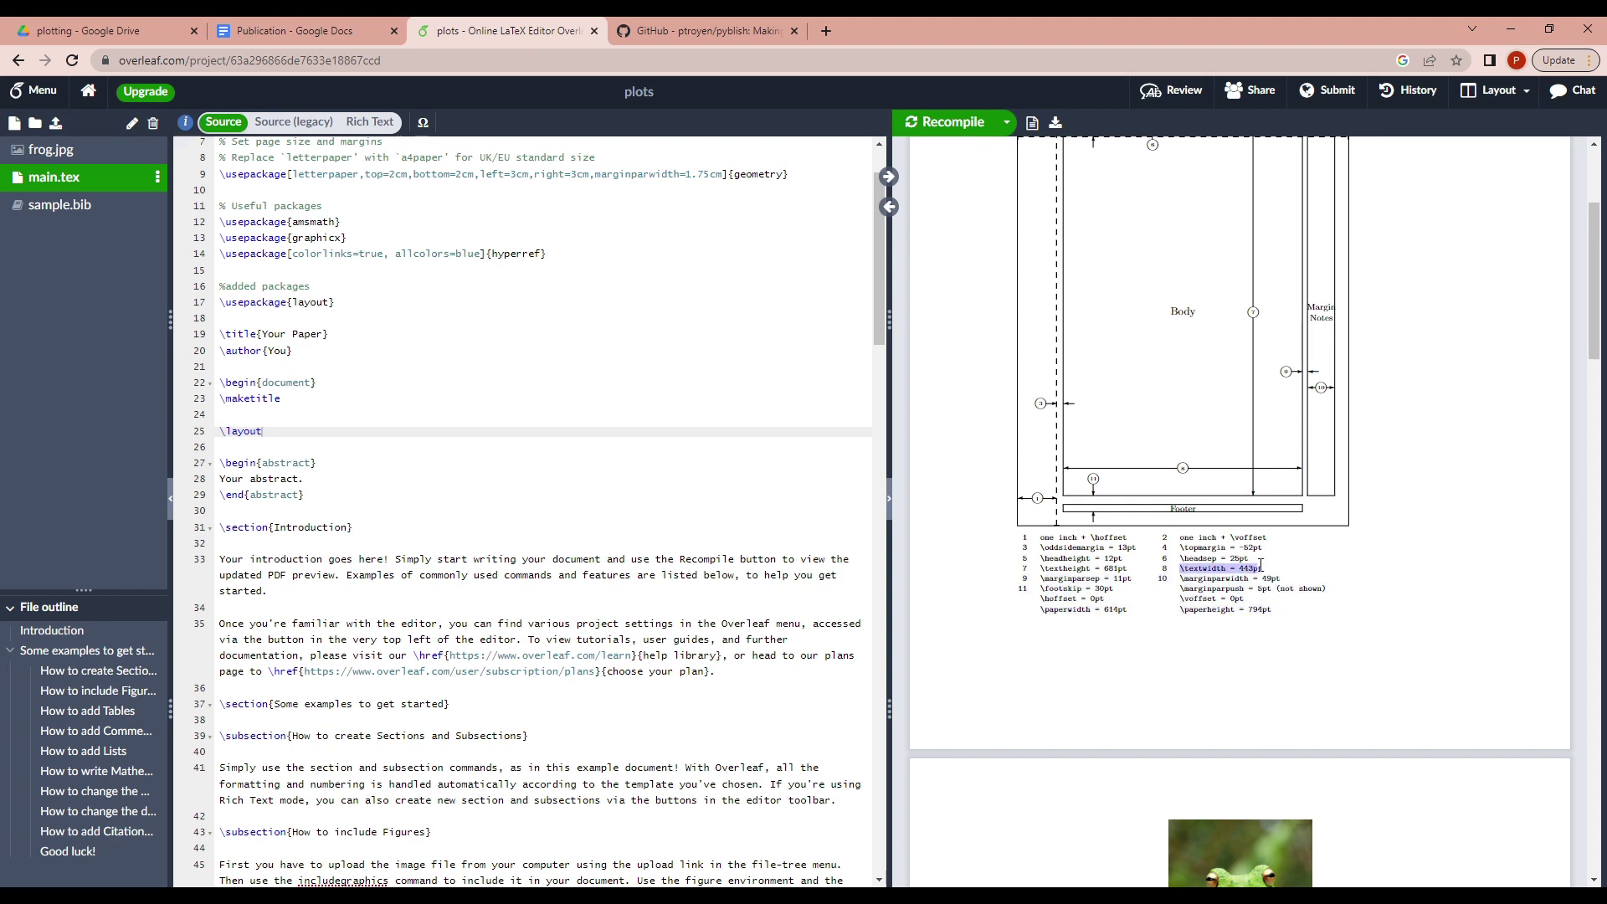
left_click(1271, 577)
left_click_drag(1244, 568, 1281, 572)
left_click(1285, 570)
left_click_drag(1240, 570, 1261, 570)
left_click(1274, 574)
Compute 443/72 = 6.15277777778 inches in Google, copy it, and return to Overleaf.
left_click(826, 30)
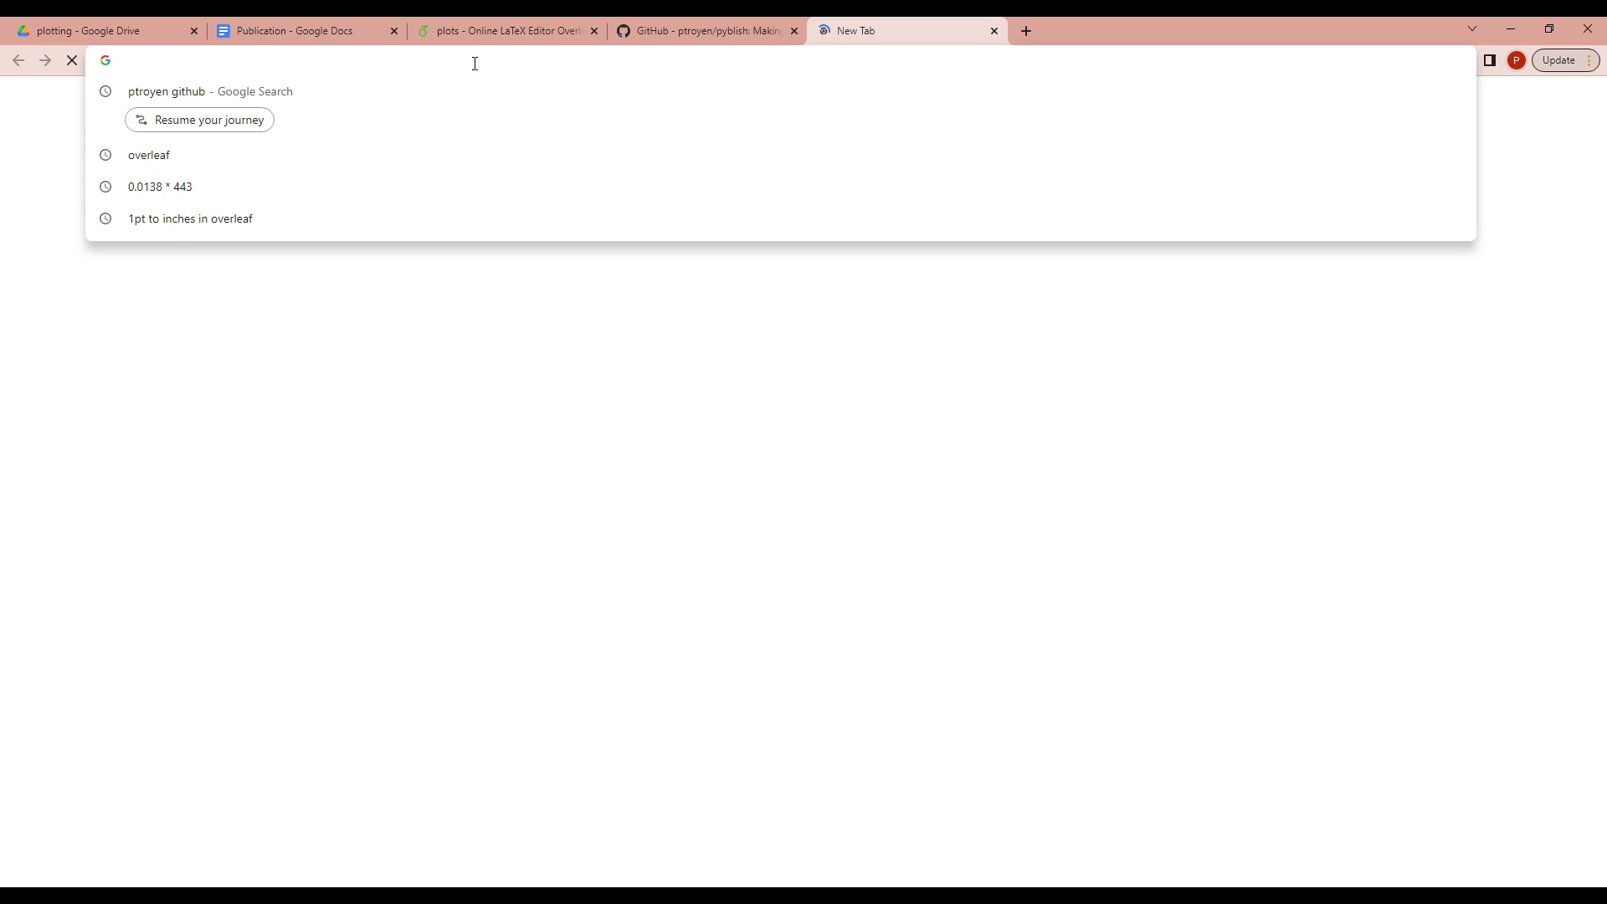
type("443/7")
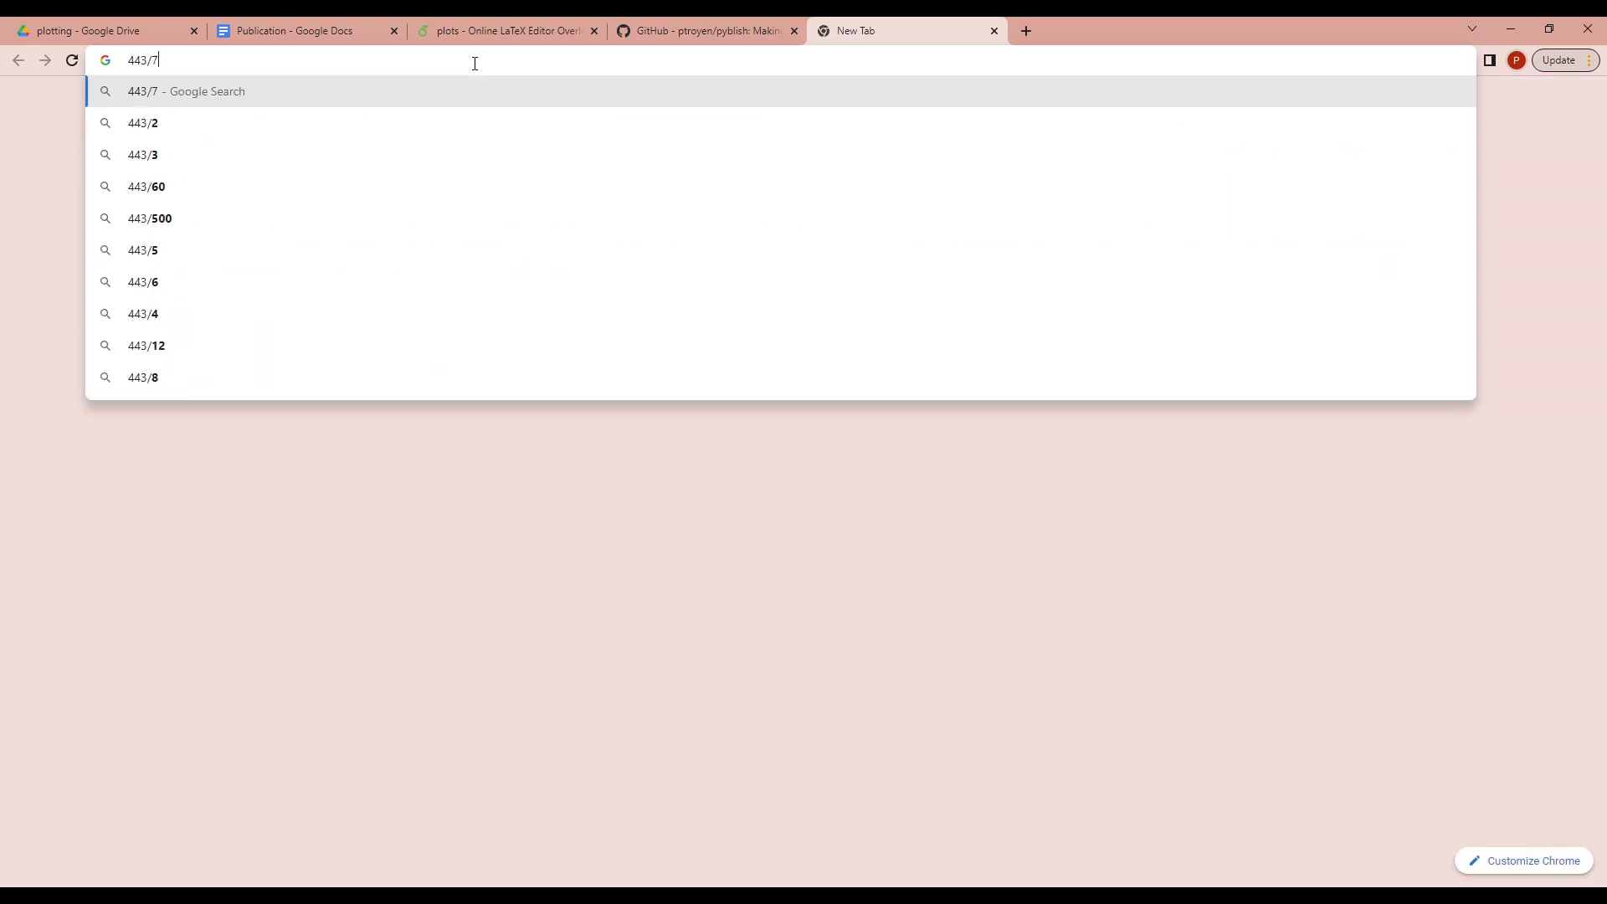
type("2")
key("Return")
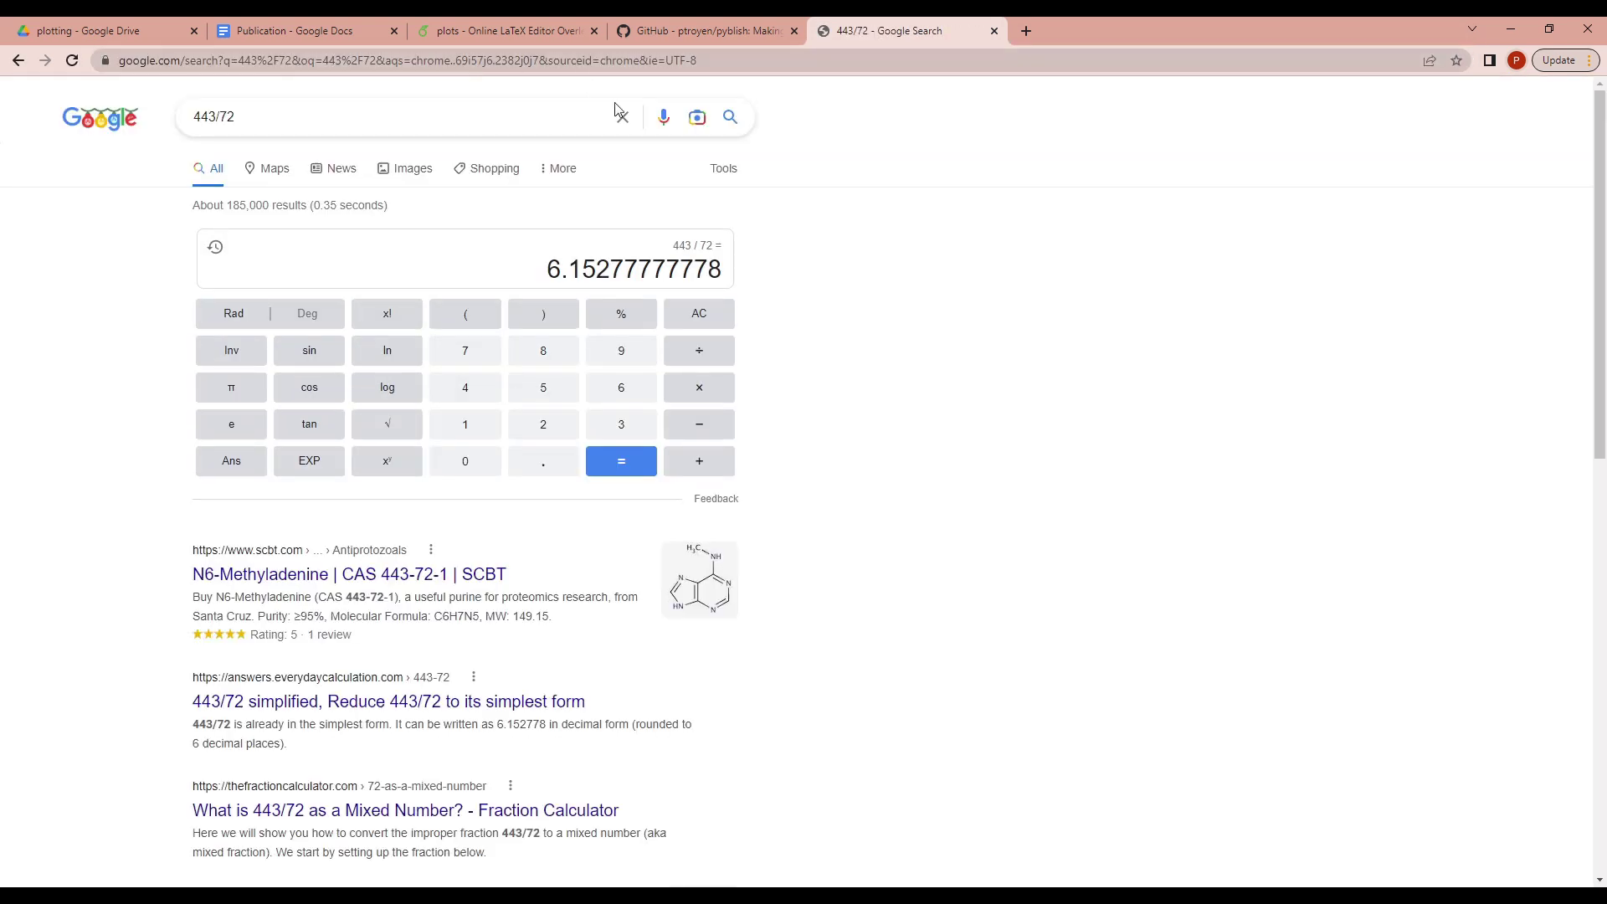
left_click_drag(626, 269, 548, 269)
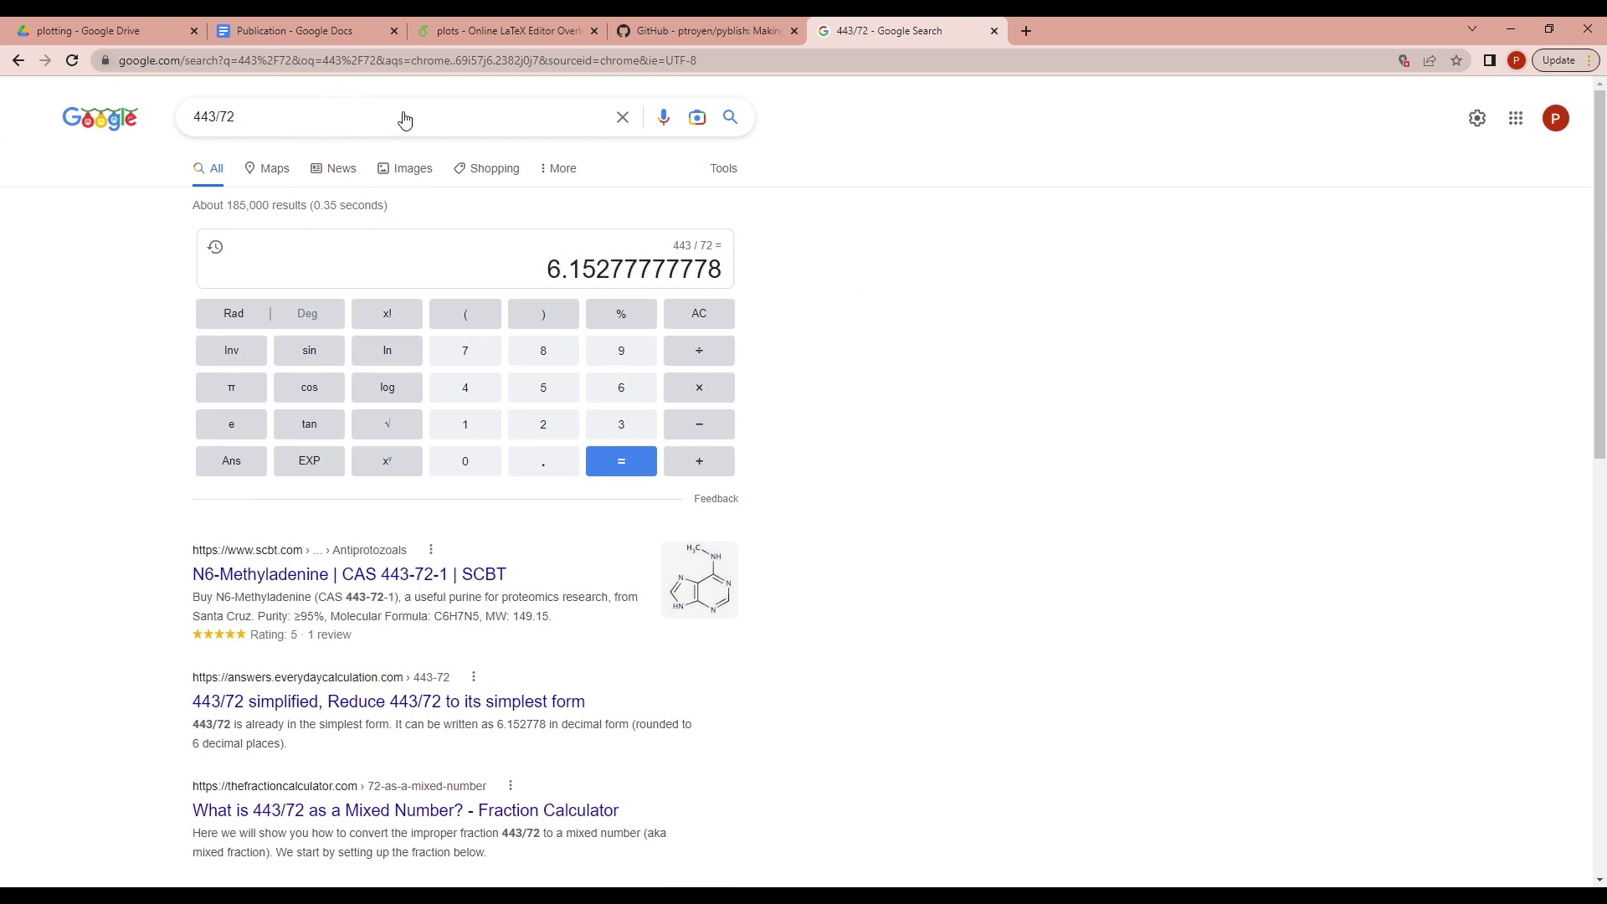
left_click(544, 272)
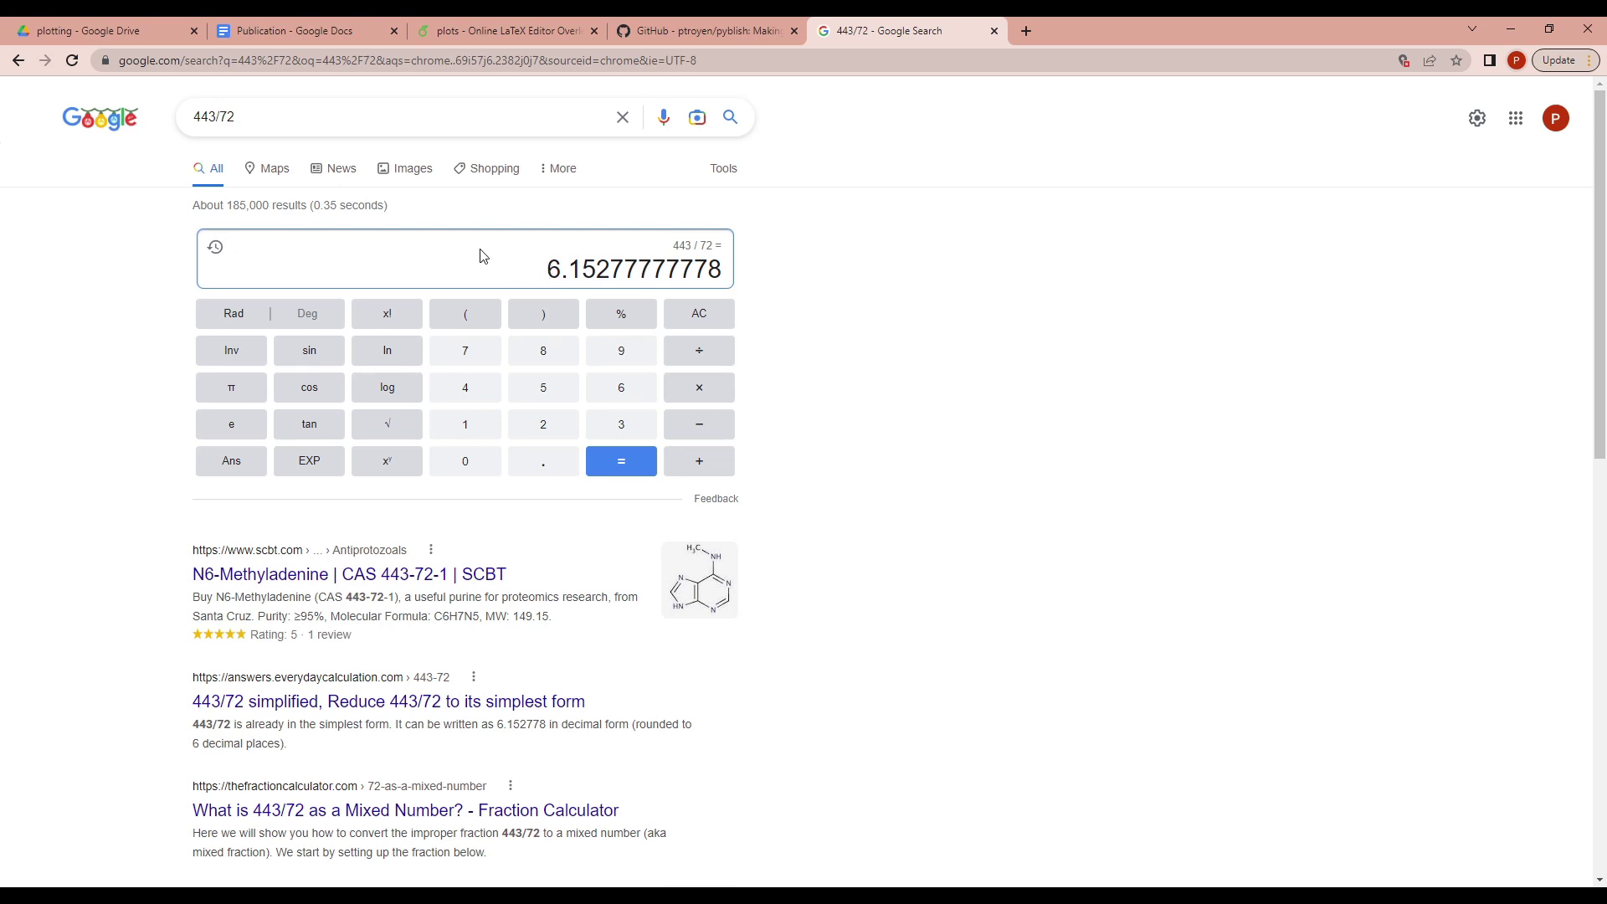
left_click_drag(548, 268, 623, 266)
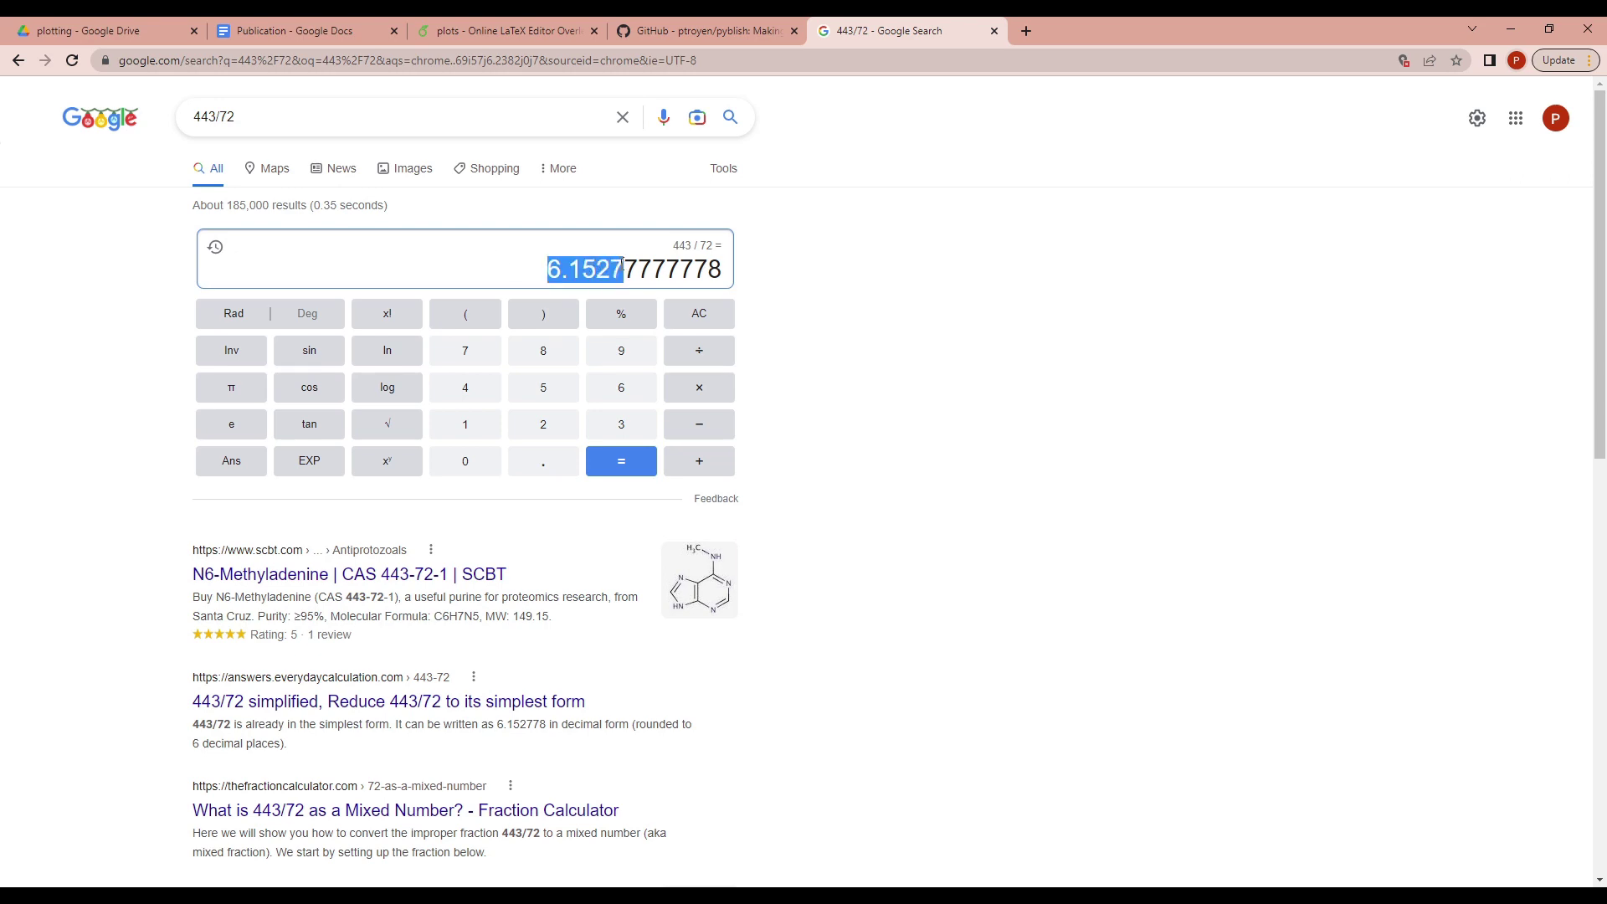
key("ctrl+3")
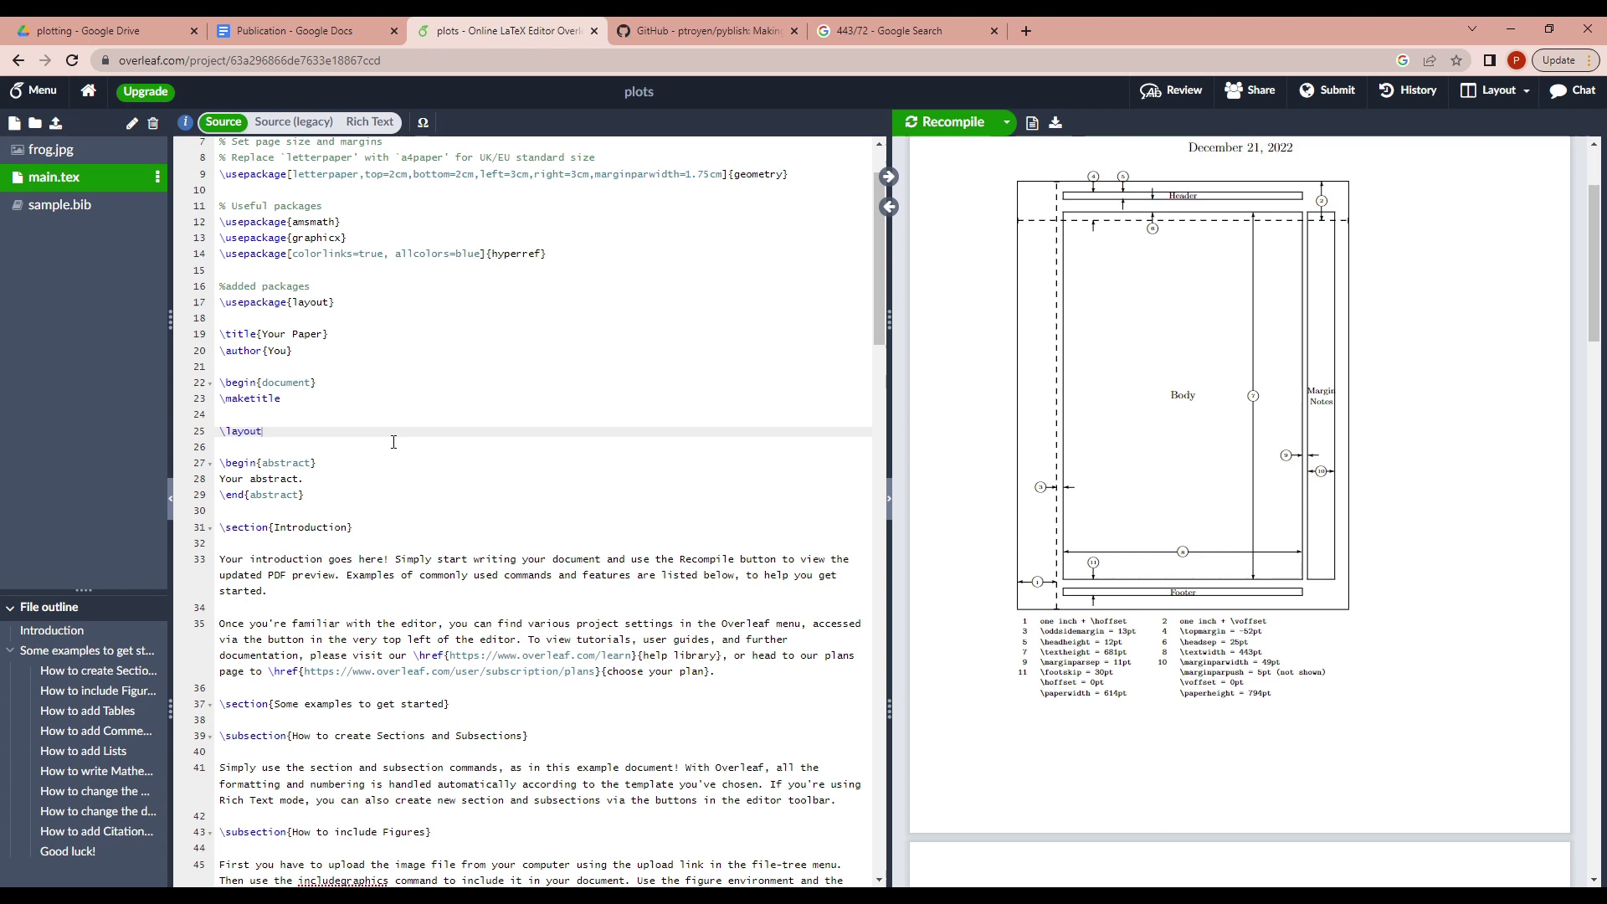
Comment out \layout on line 25 and \usepackage{layout} on line 17, then recompile.
key("ctrl+slash")
scroll(295, 417, "up", 2)
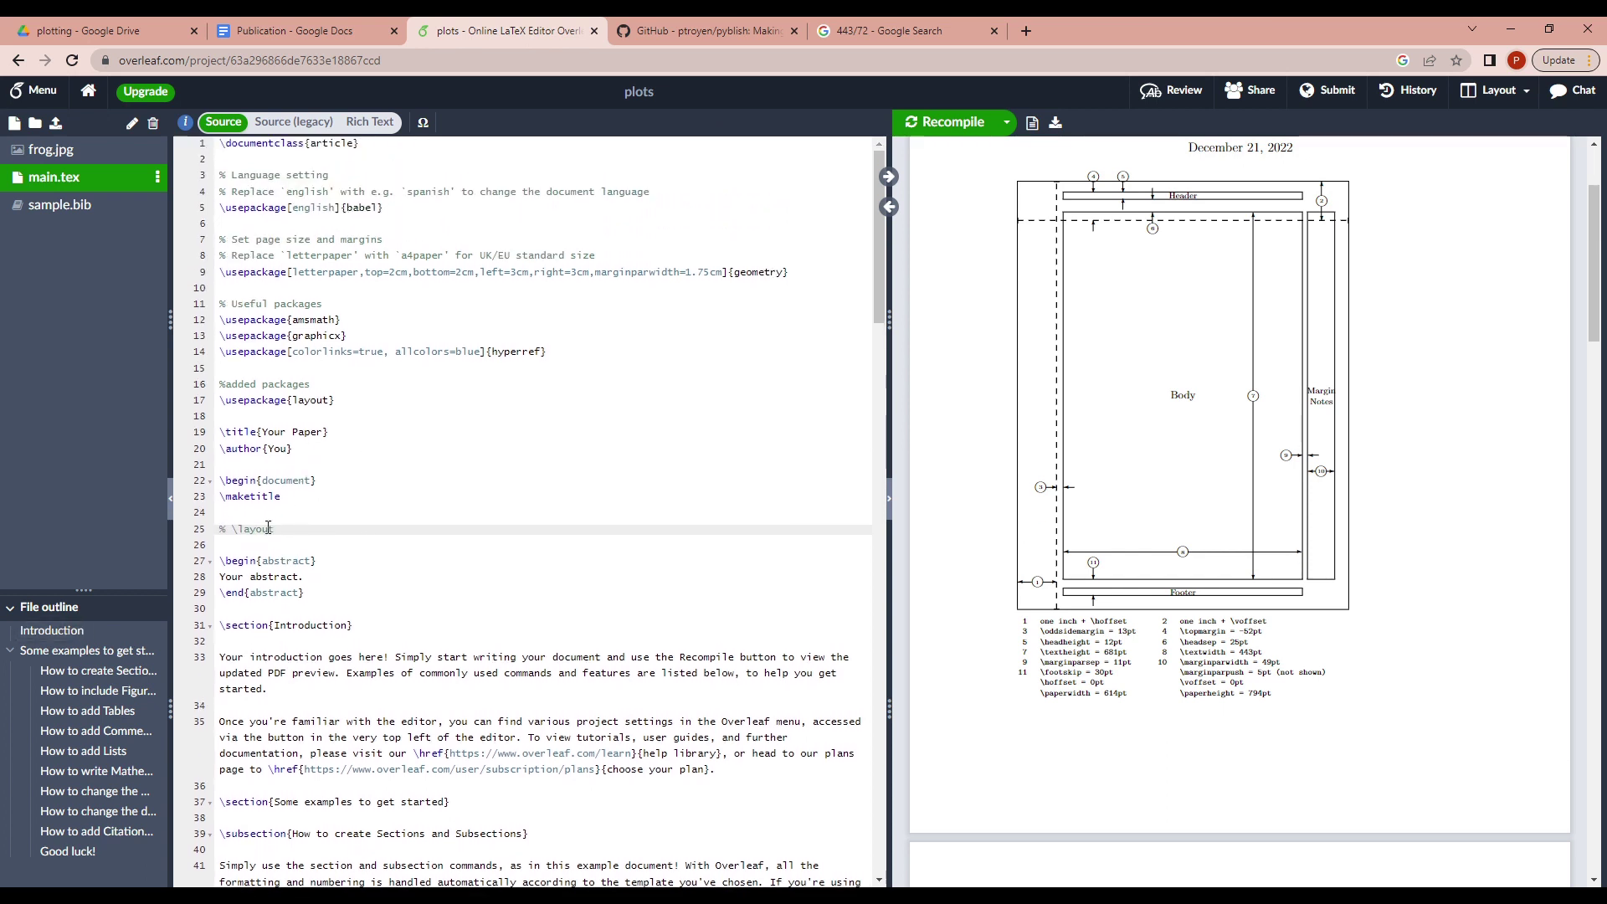
left_click(355, 401)
key("ctrl+slash")
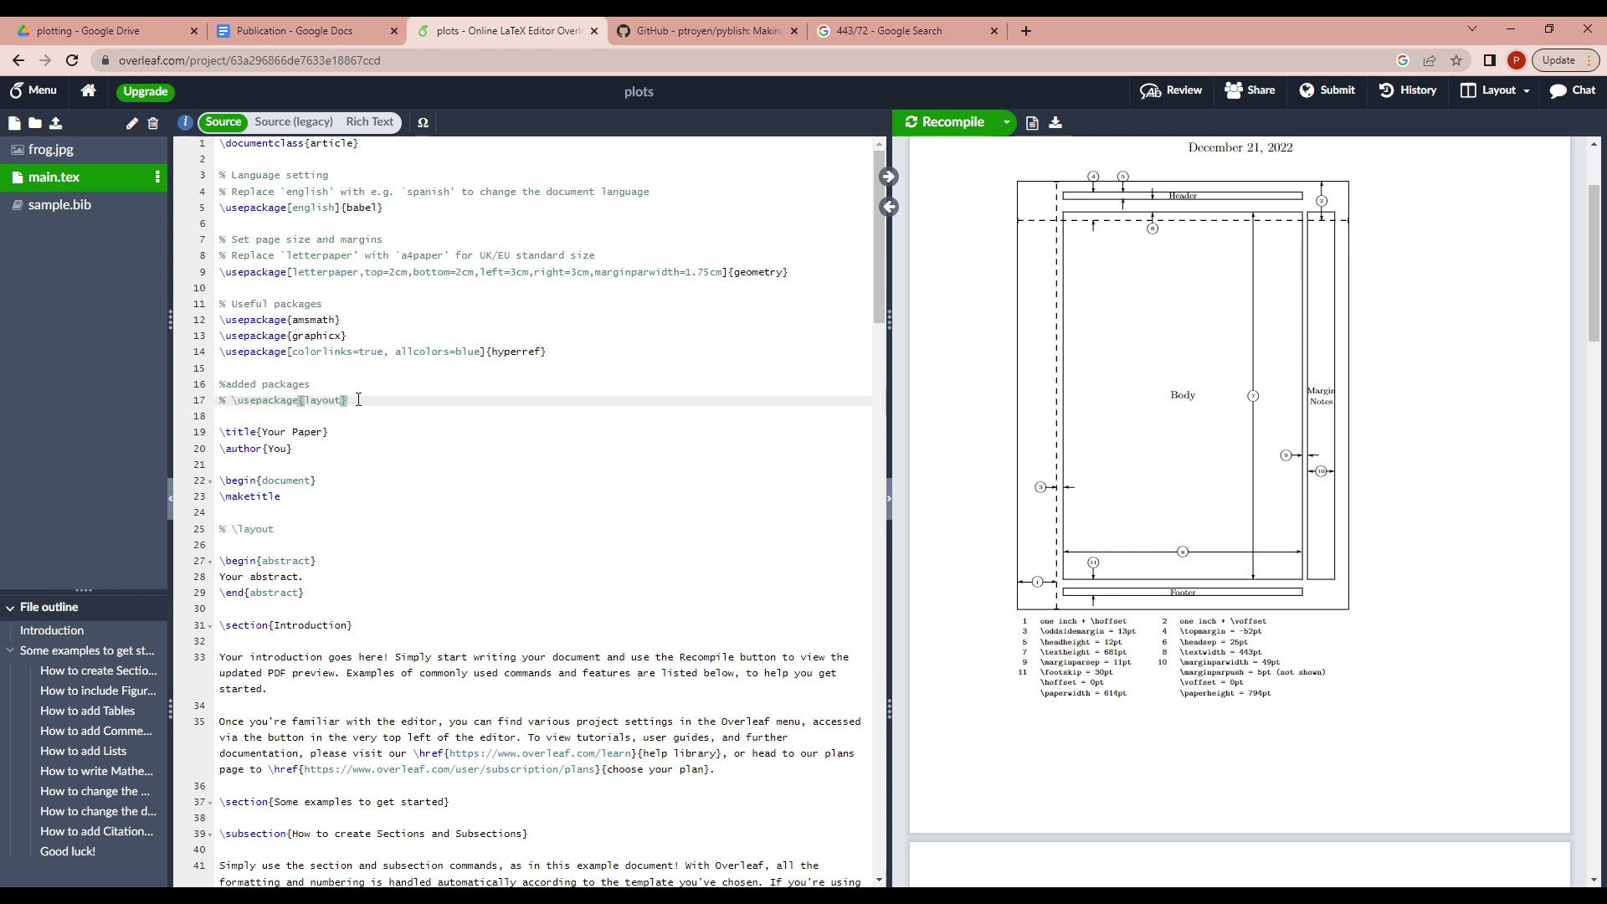
left_click(385, 443)
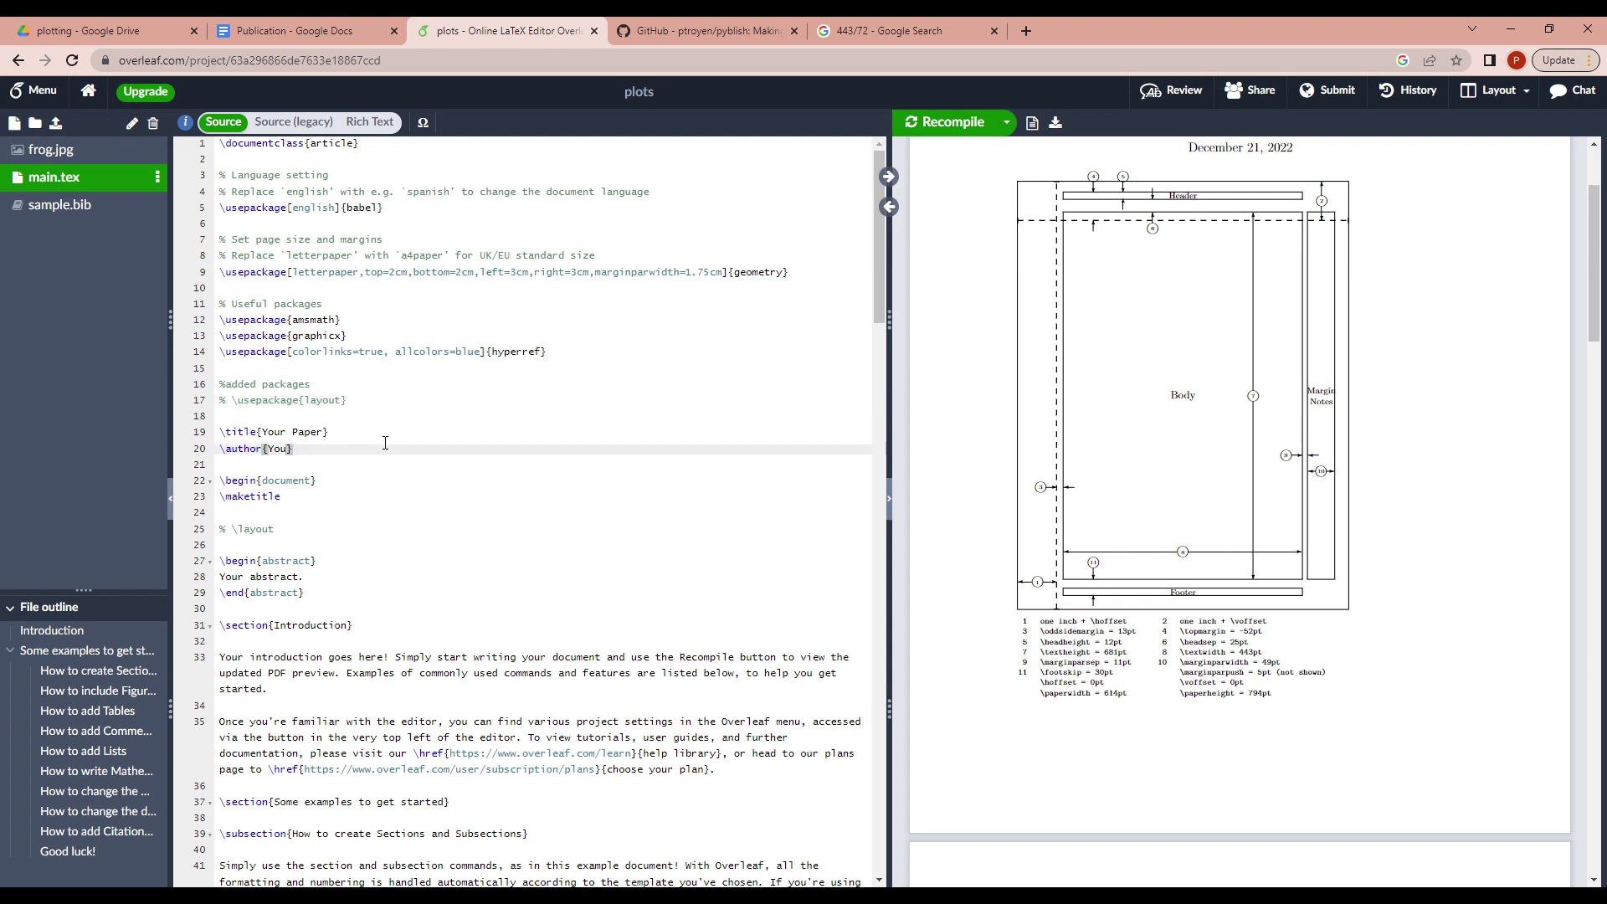
key("ctrl+s")
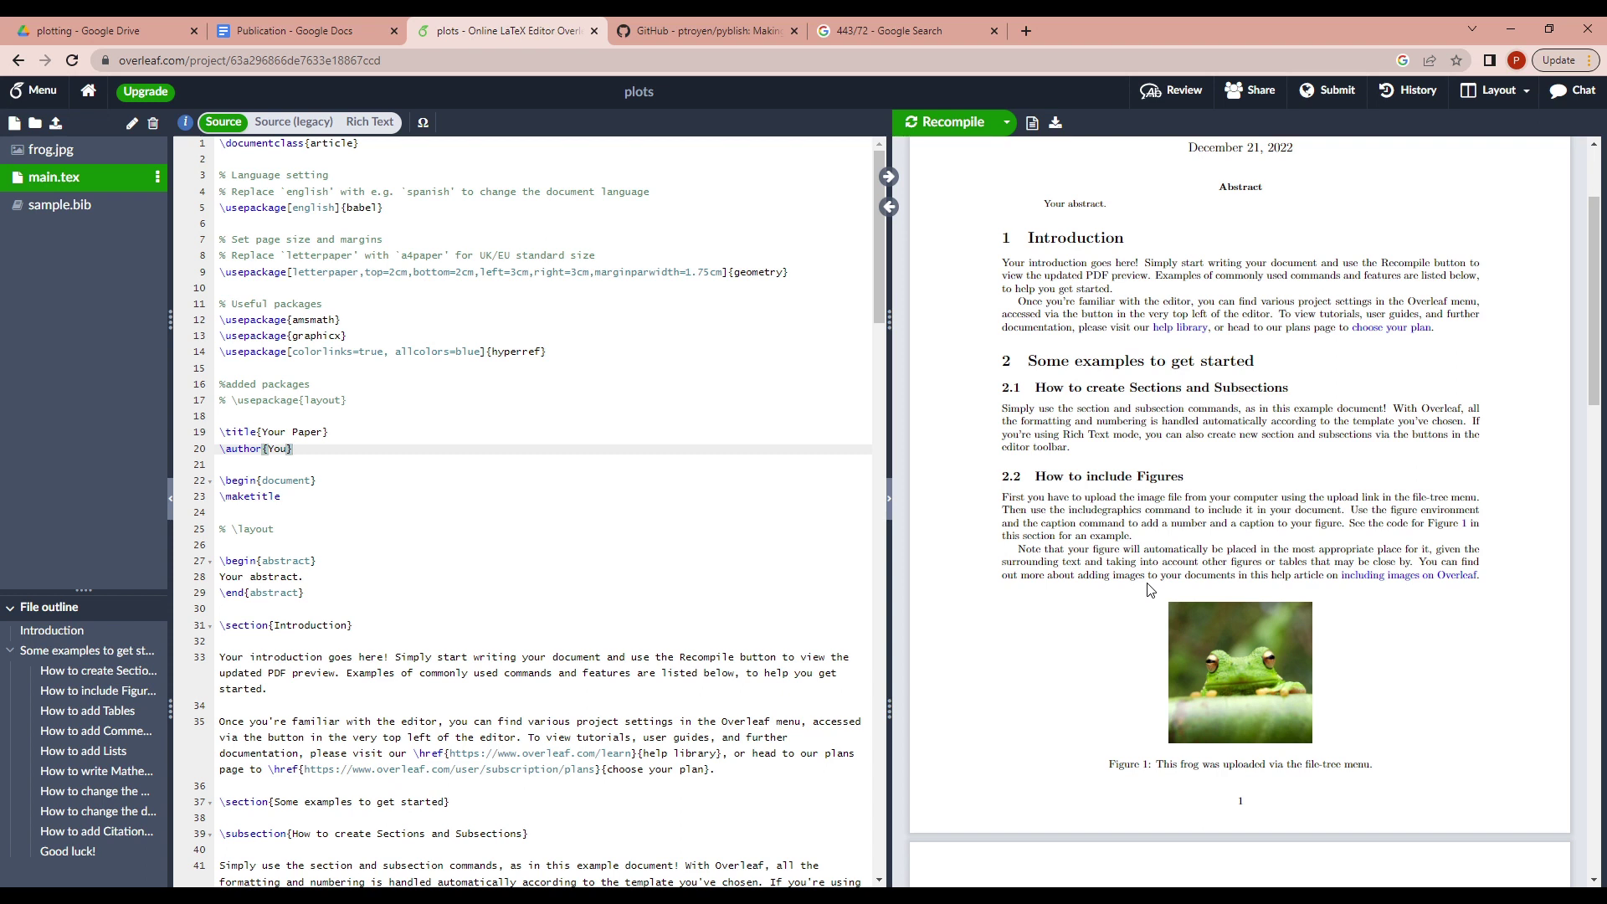
left_click(548, 515)
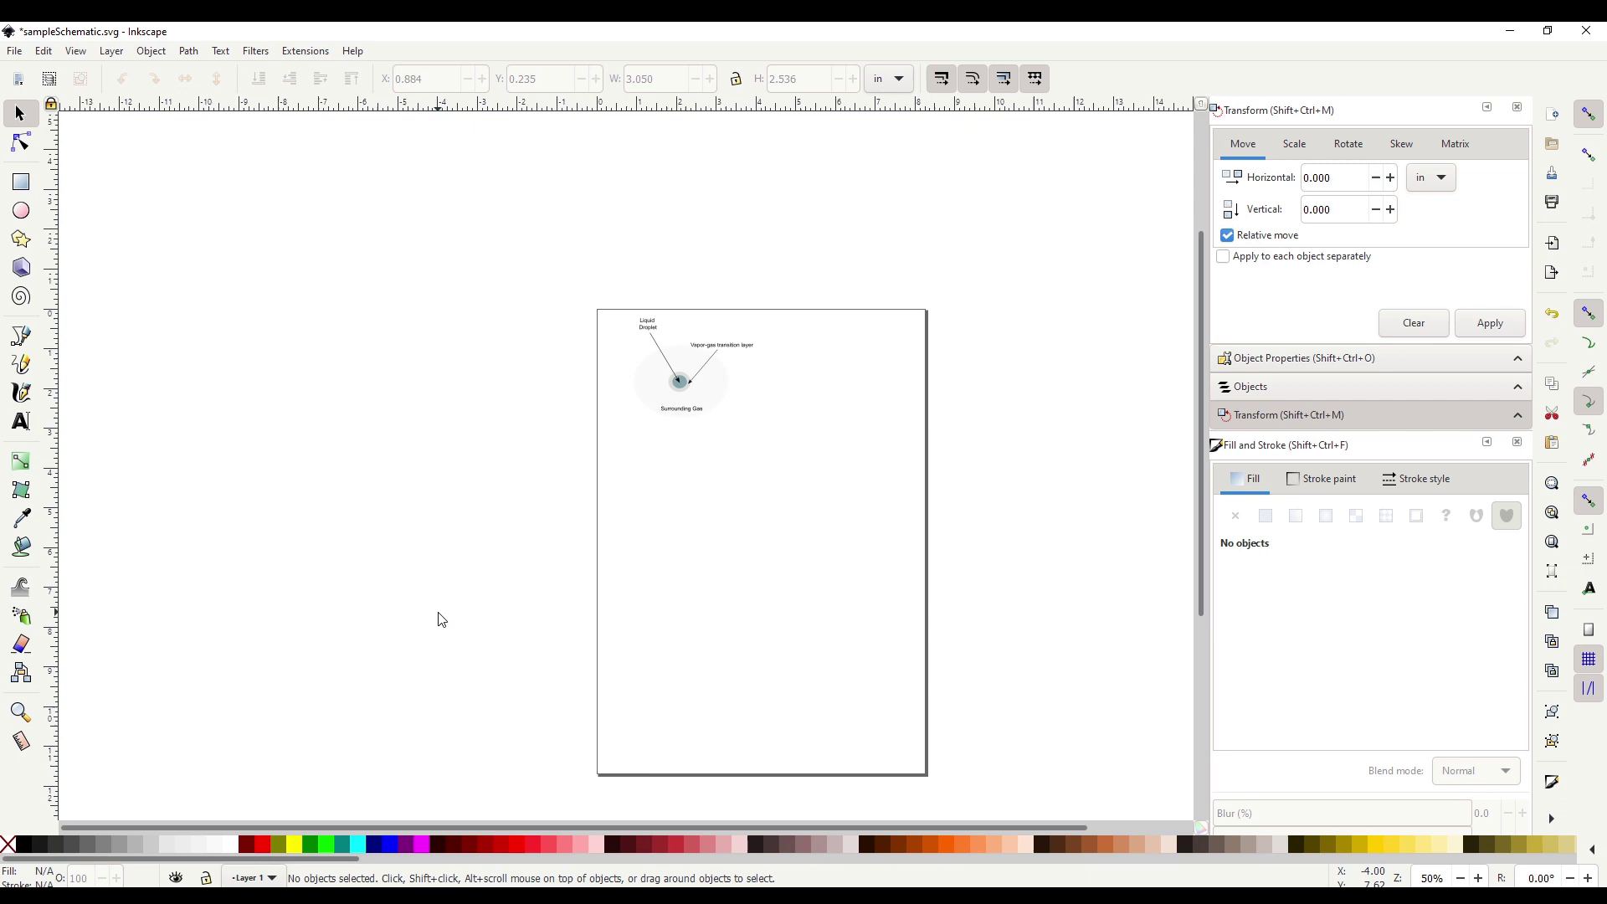
Zoom in on the sampleSchematic.svg droplet to read the Liquid Droplet and transition-layer labels.
scroll(654, 465, "up", 2)
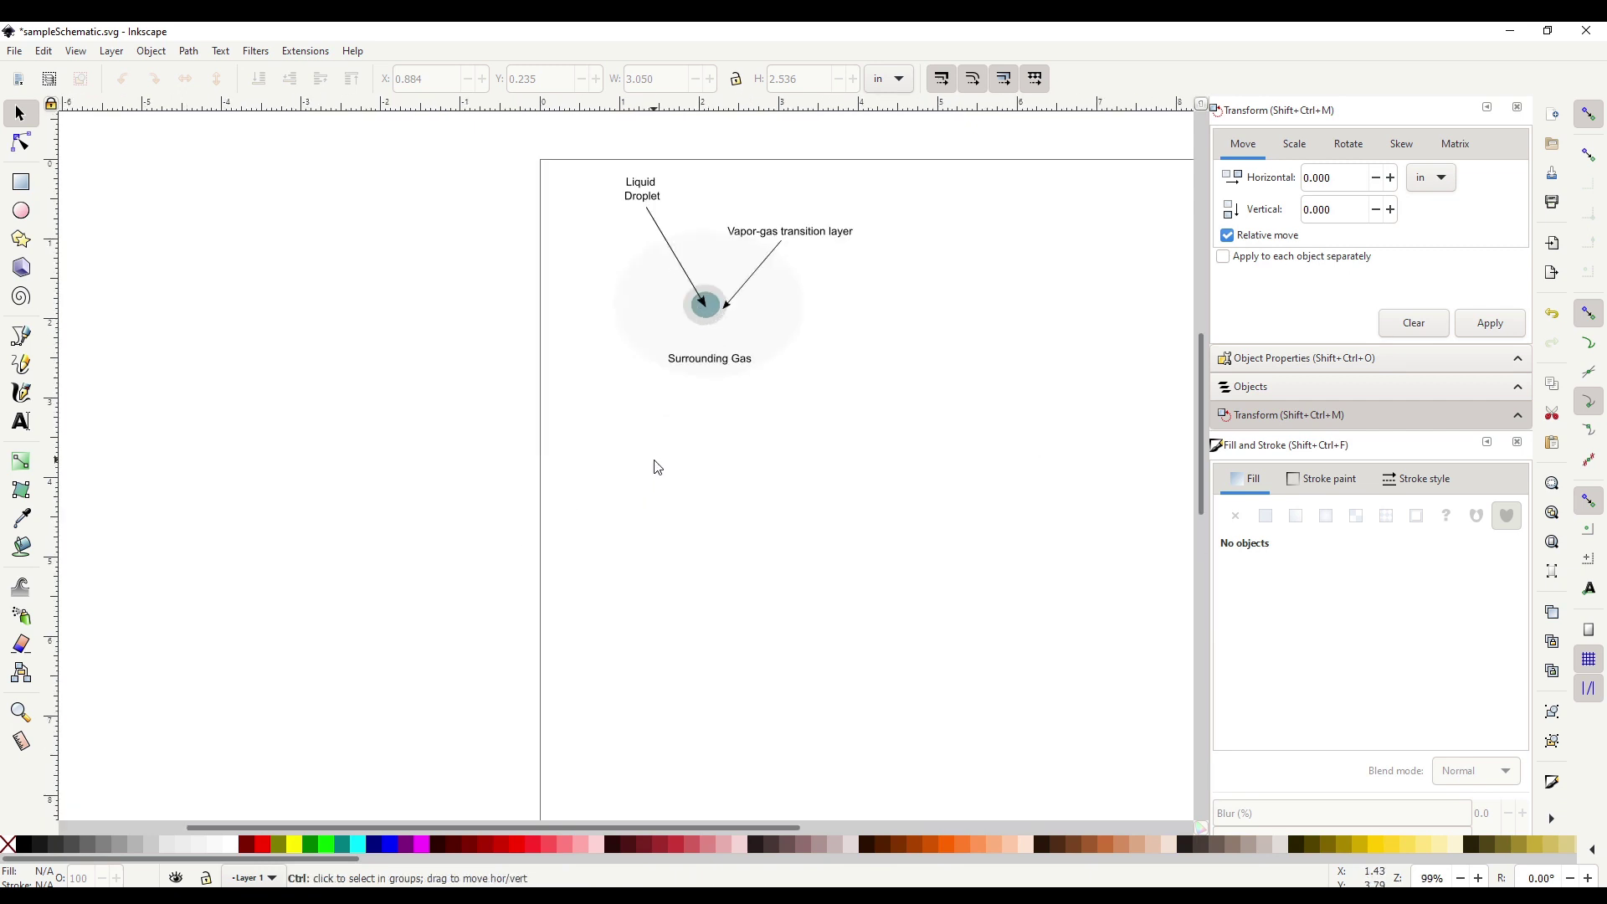
scroll(817, 495, "up", 5)
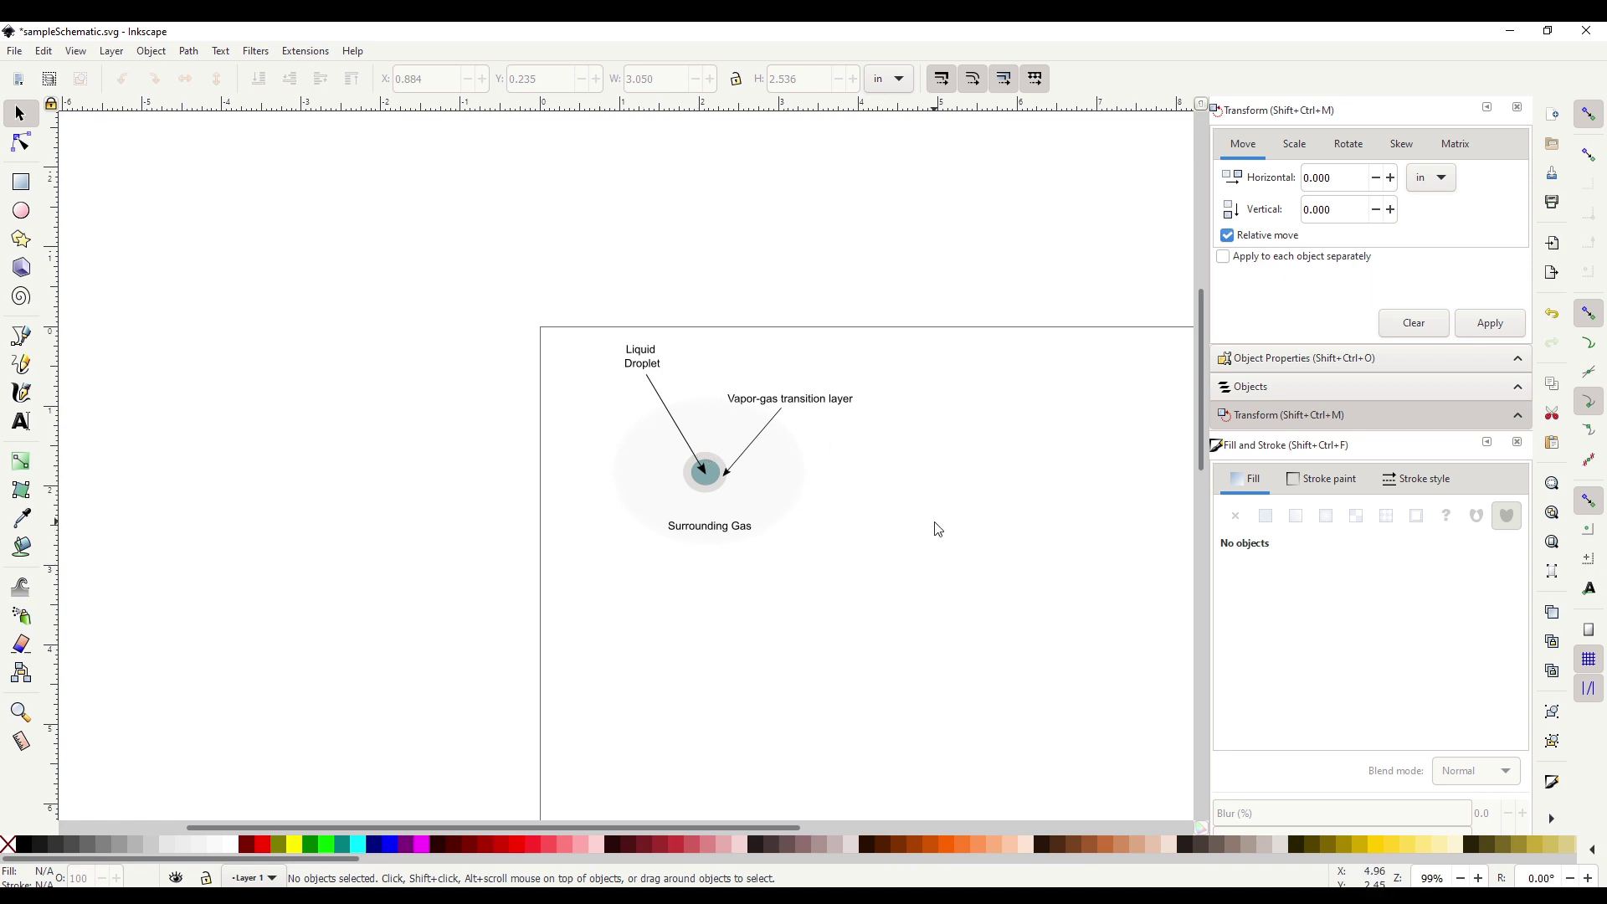
scroll(938, 529, "down", 1)
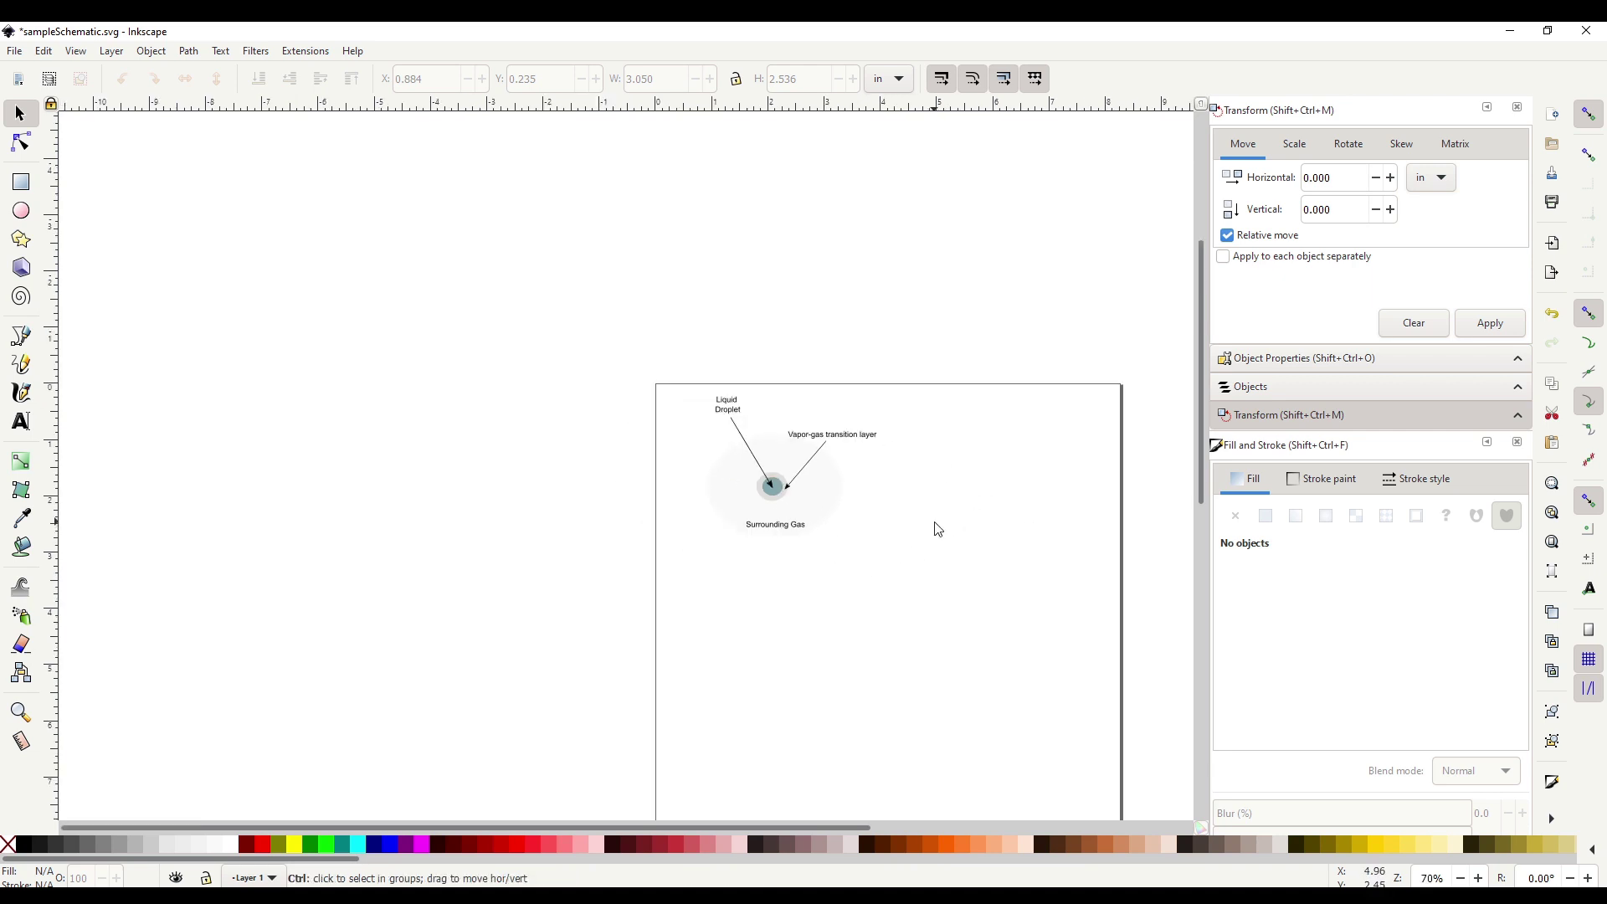
scroll(937, 529, "up", 1)
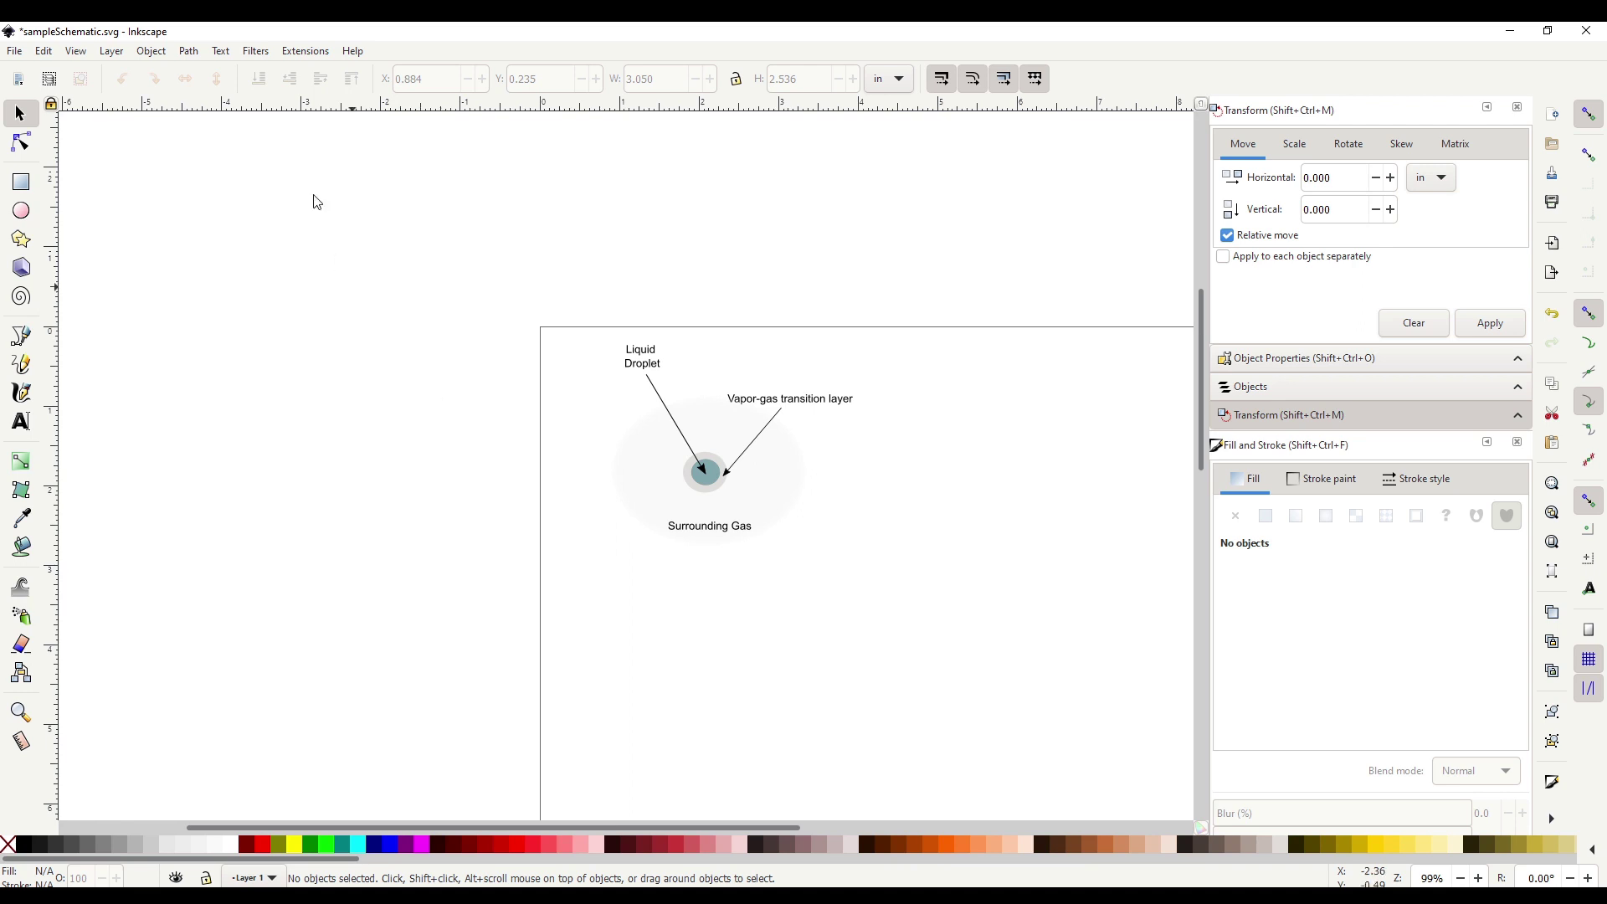
left_click(266, 55)
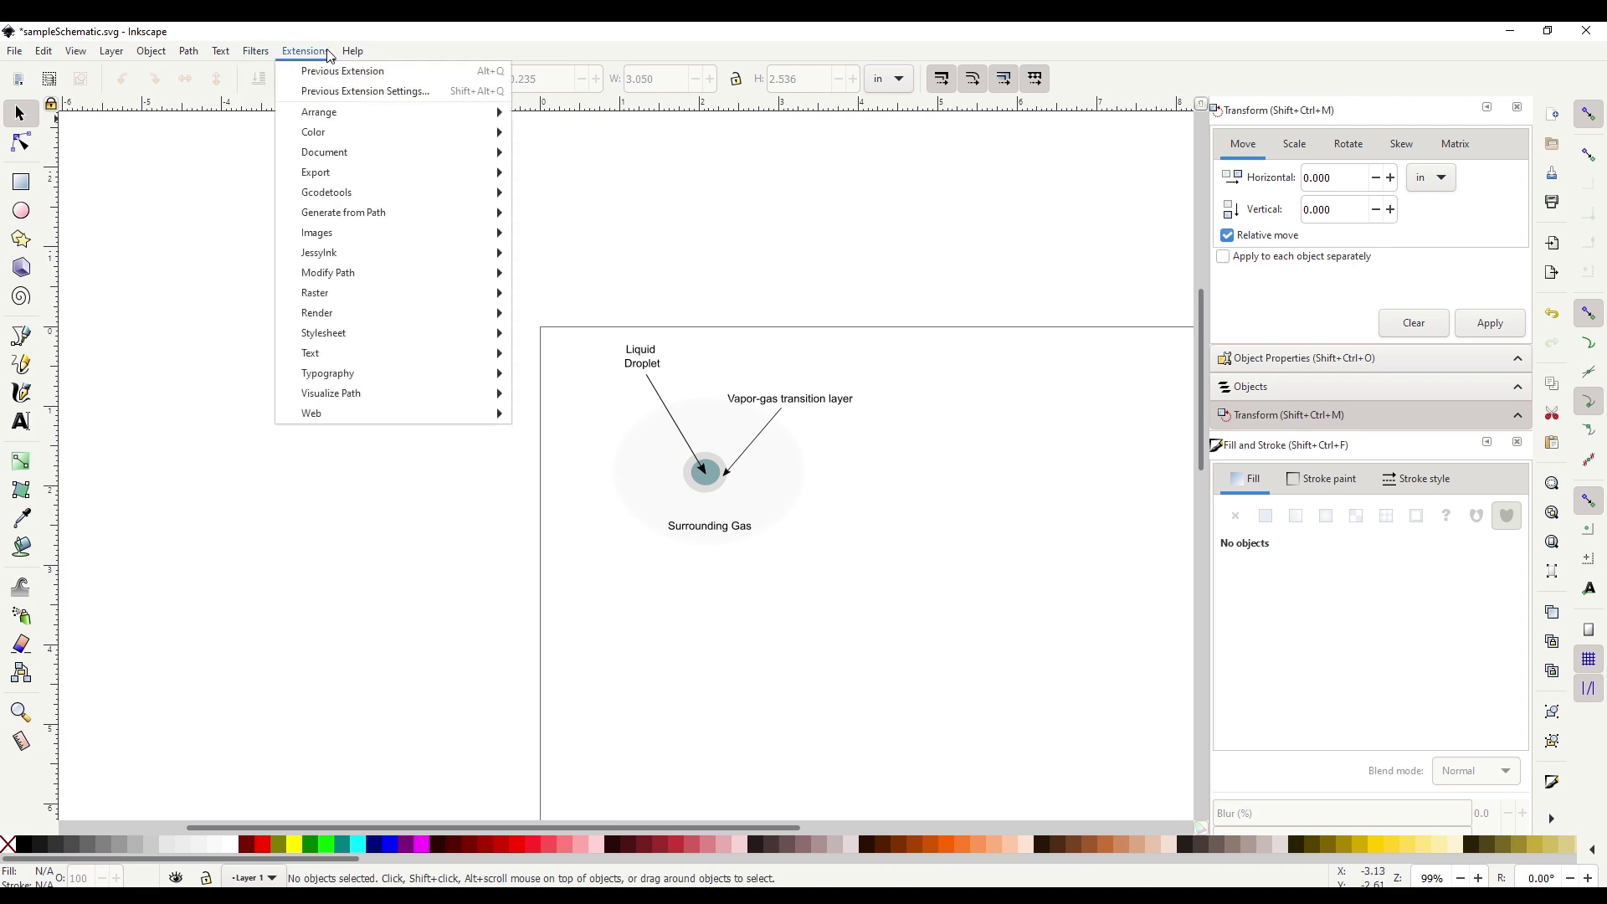
mouse_move(435, 352)
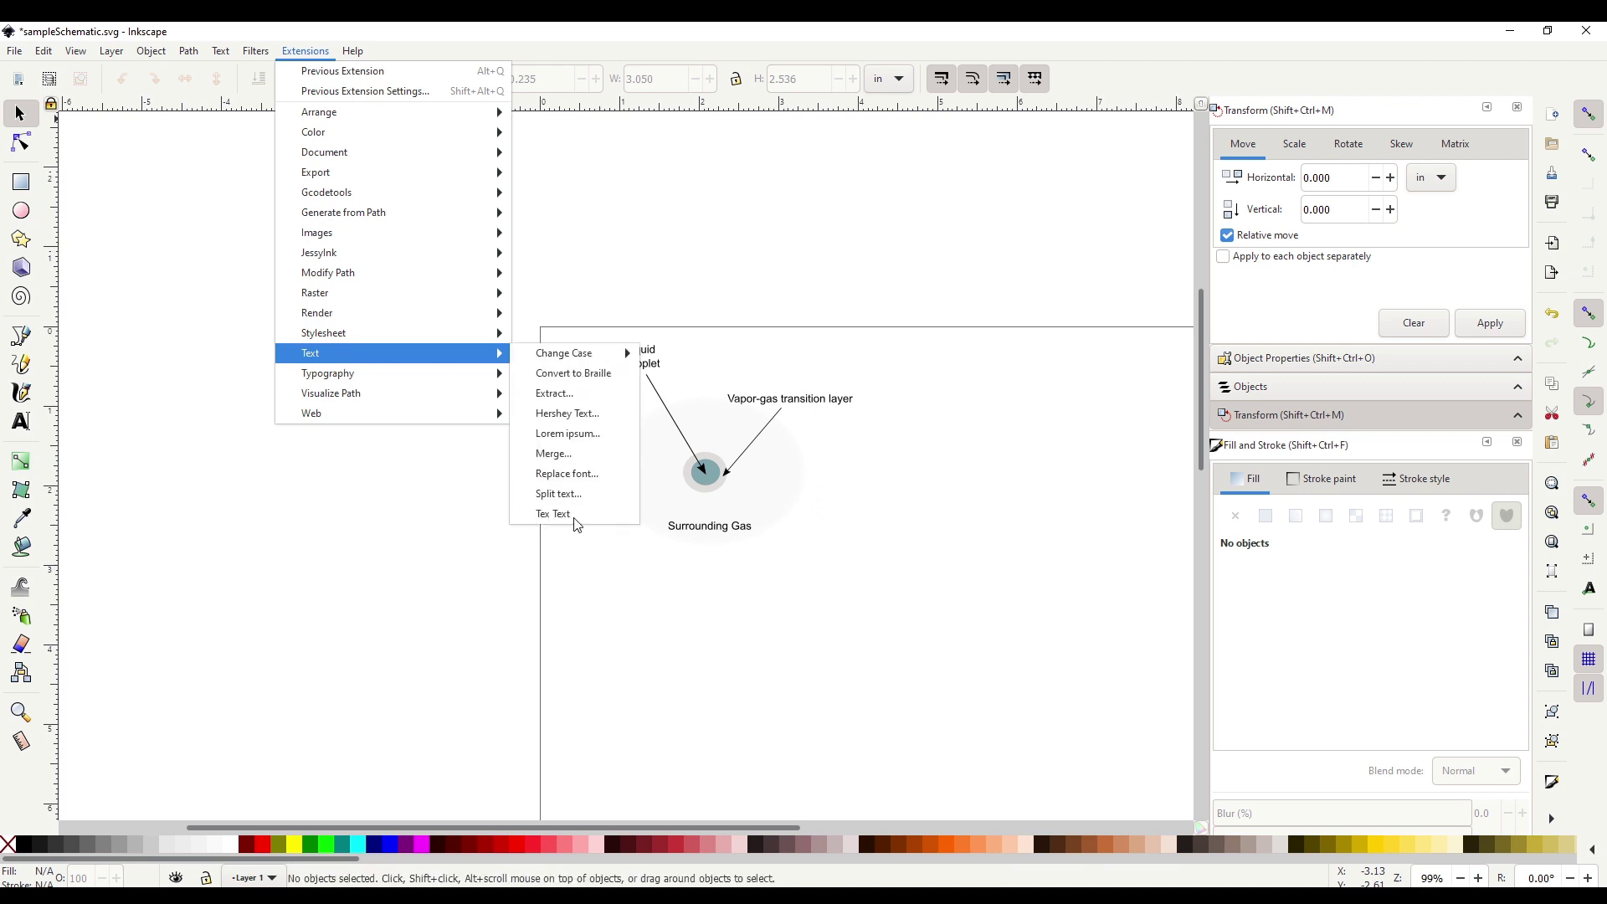
left_click(443, 553)
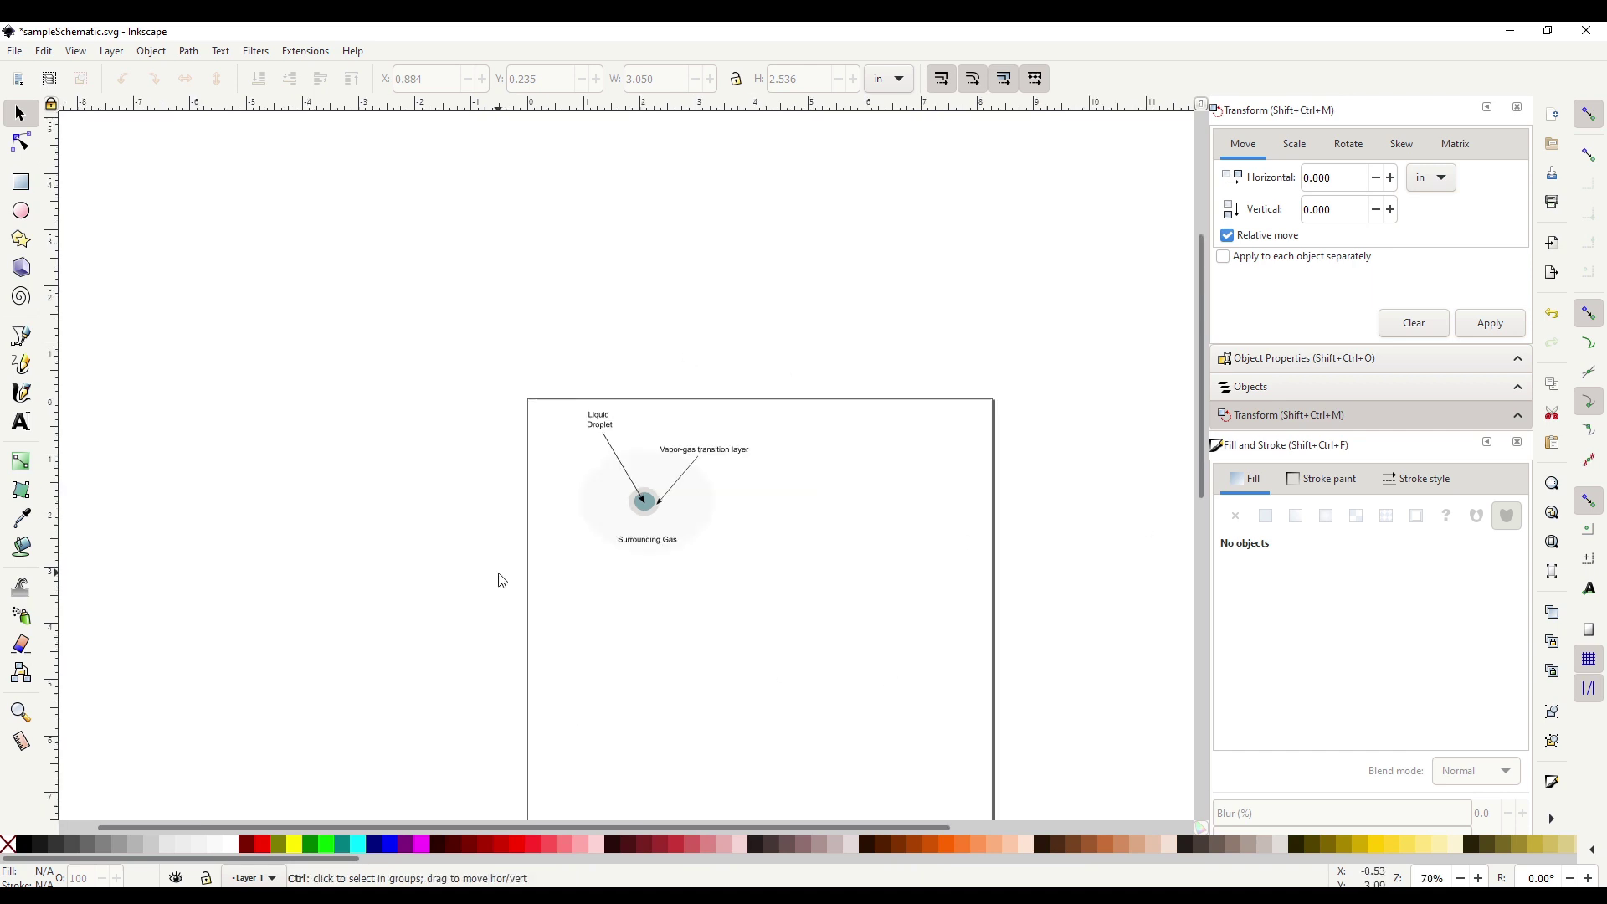
Open File > Document Properties, showing the A4 210 × 297 mm portrait page.
scroll(500, 581, "down", 1)
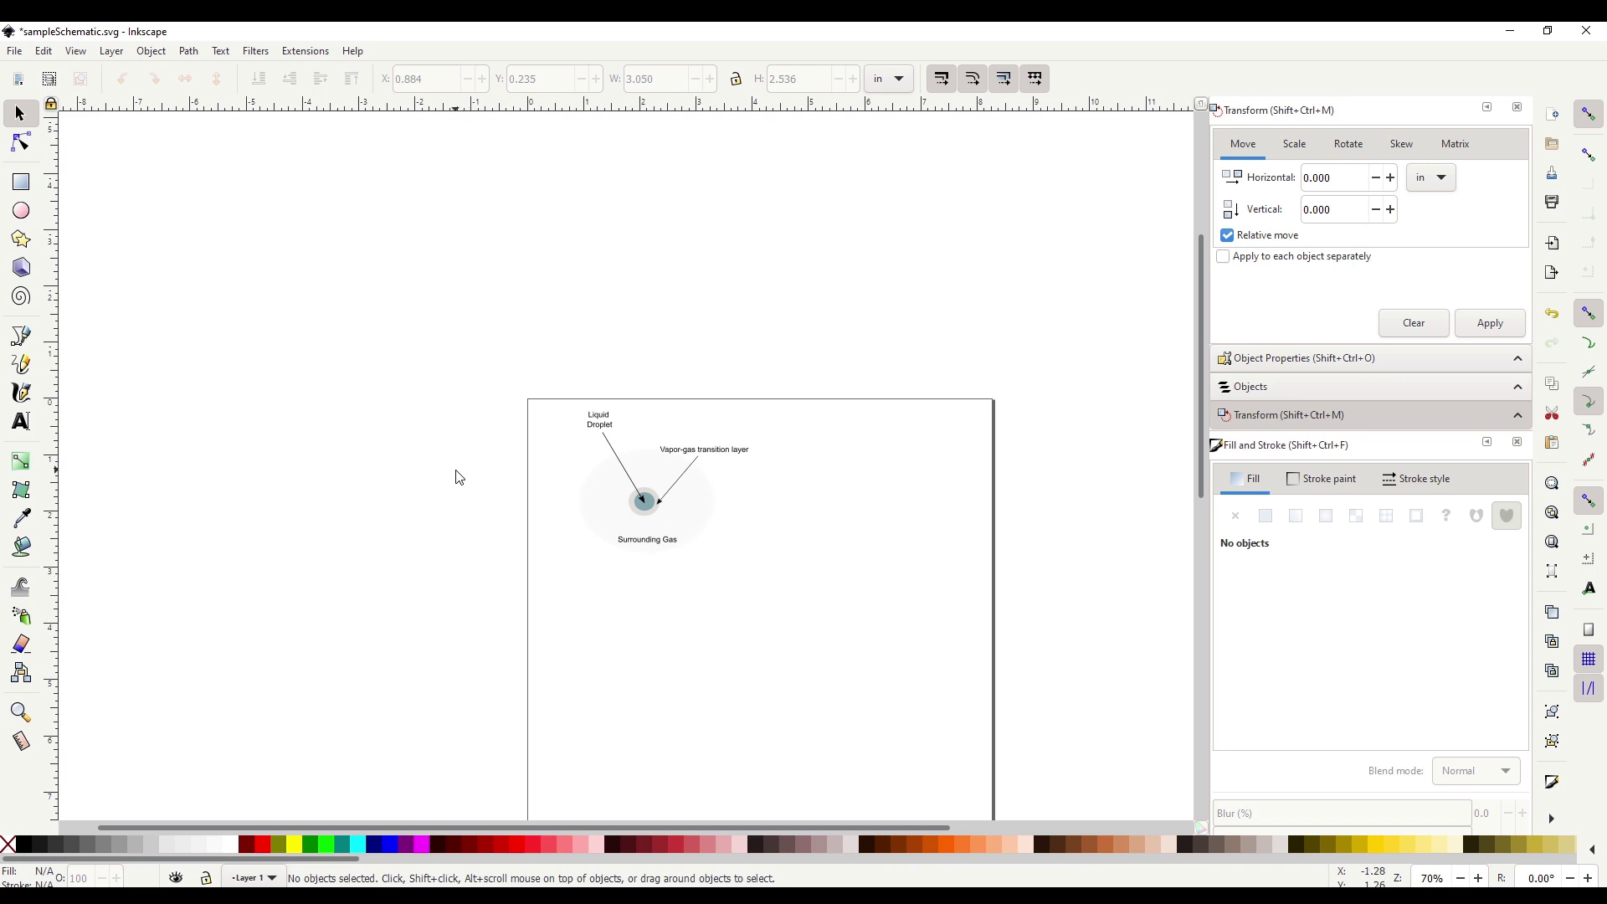
left_click_drag(759, 651, 506, 330)
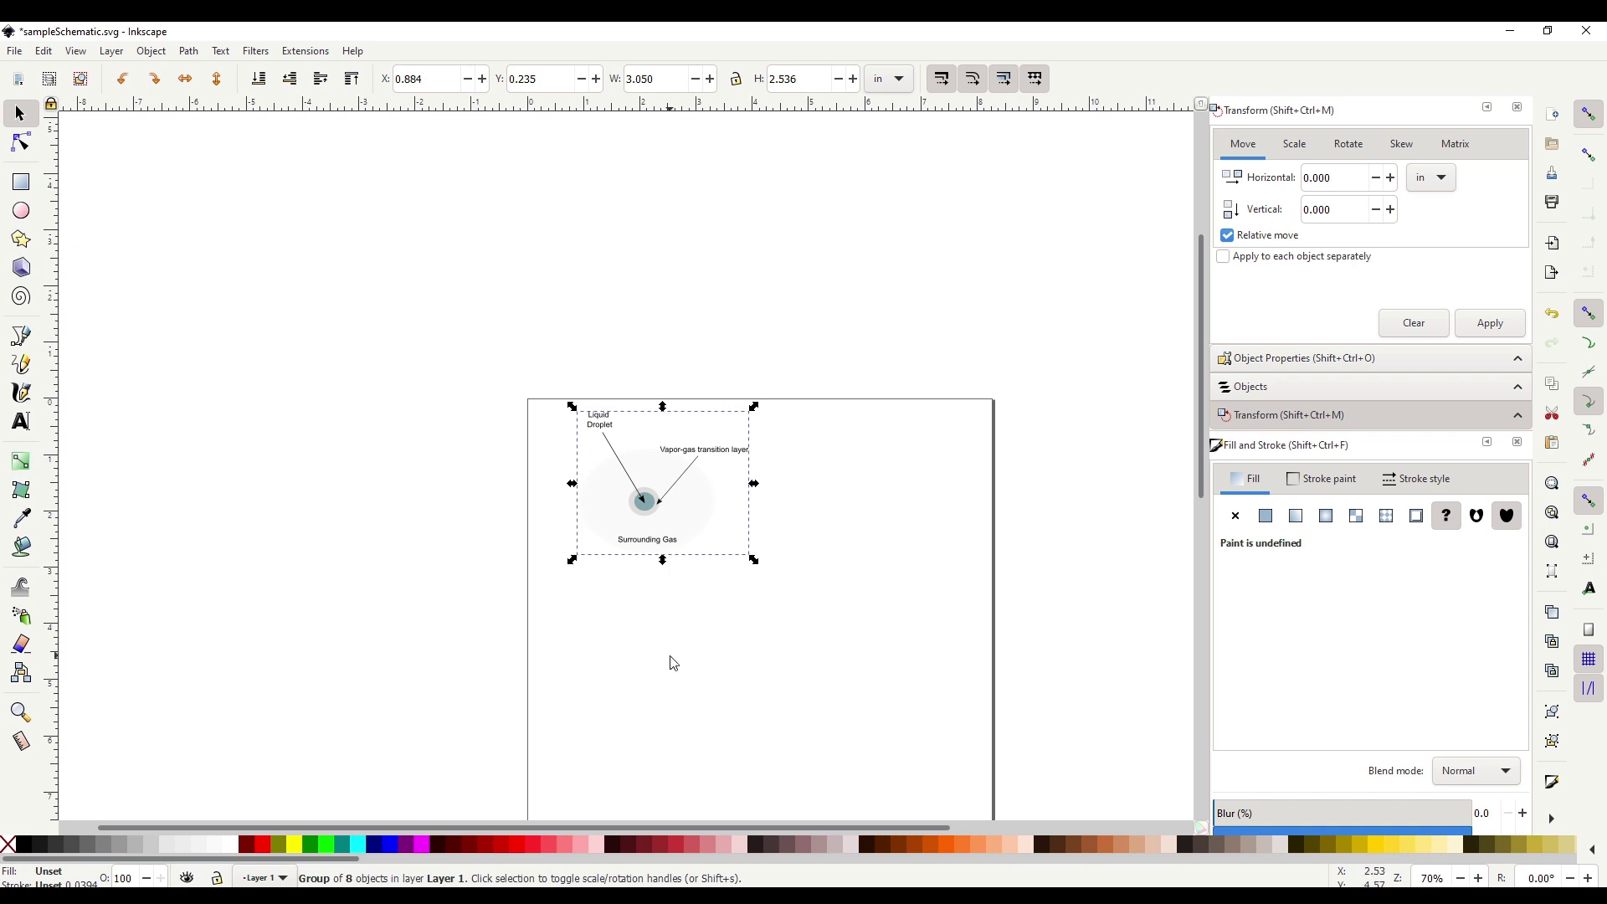
key("Escape")
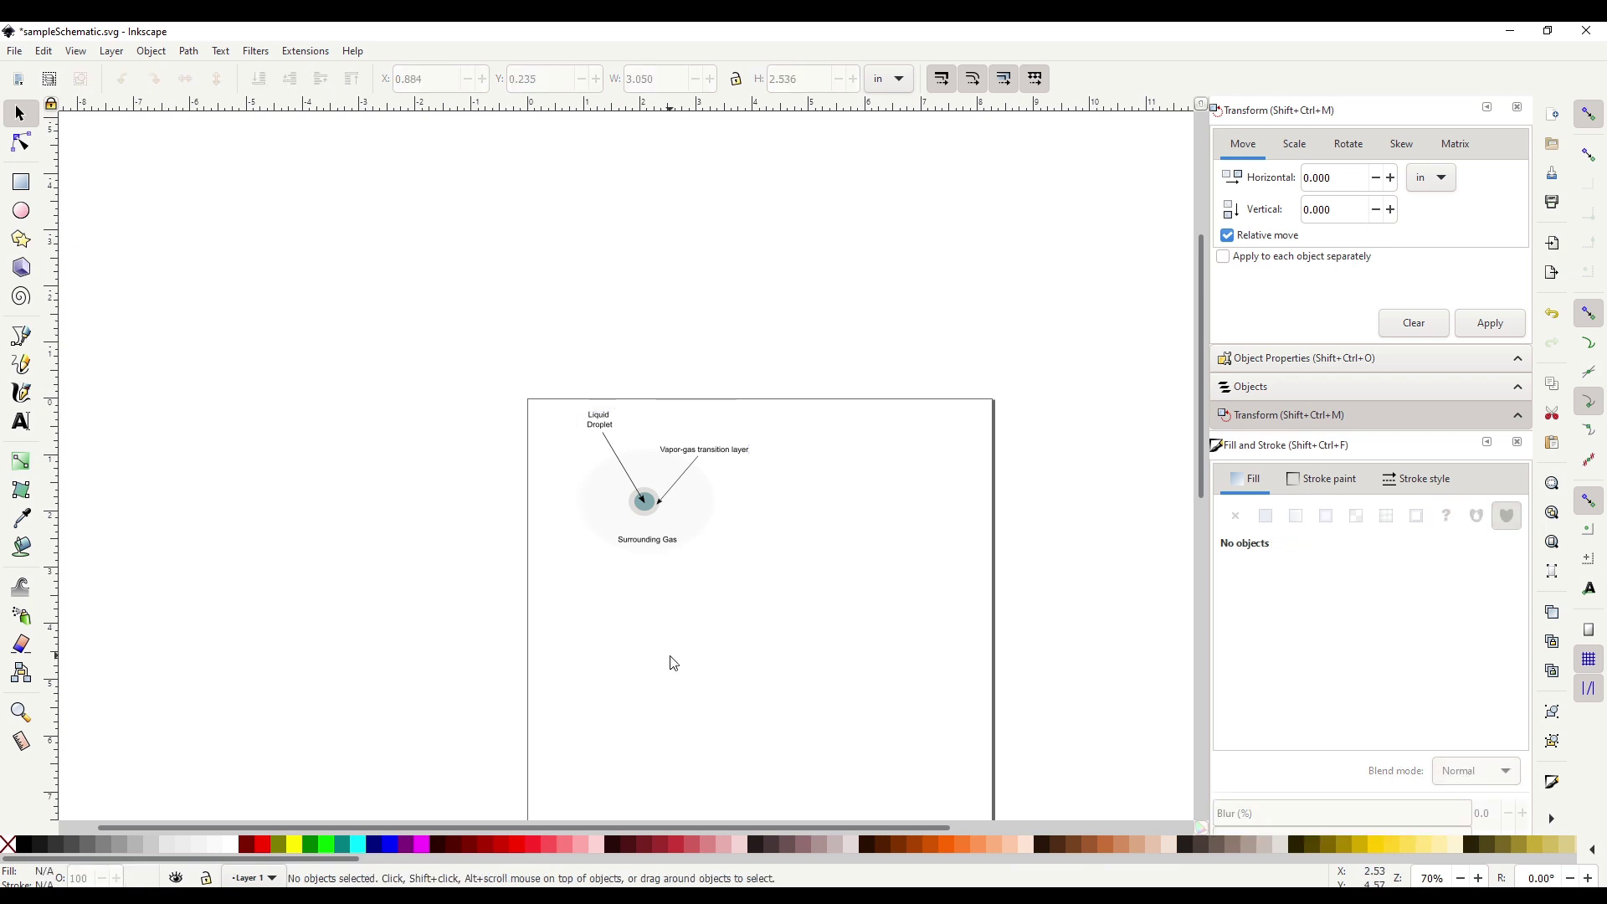
left_click(26, 53)
left_click(109, 335)
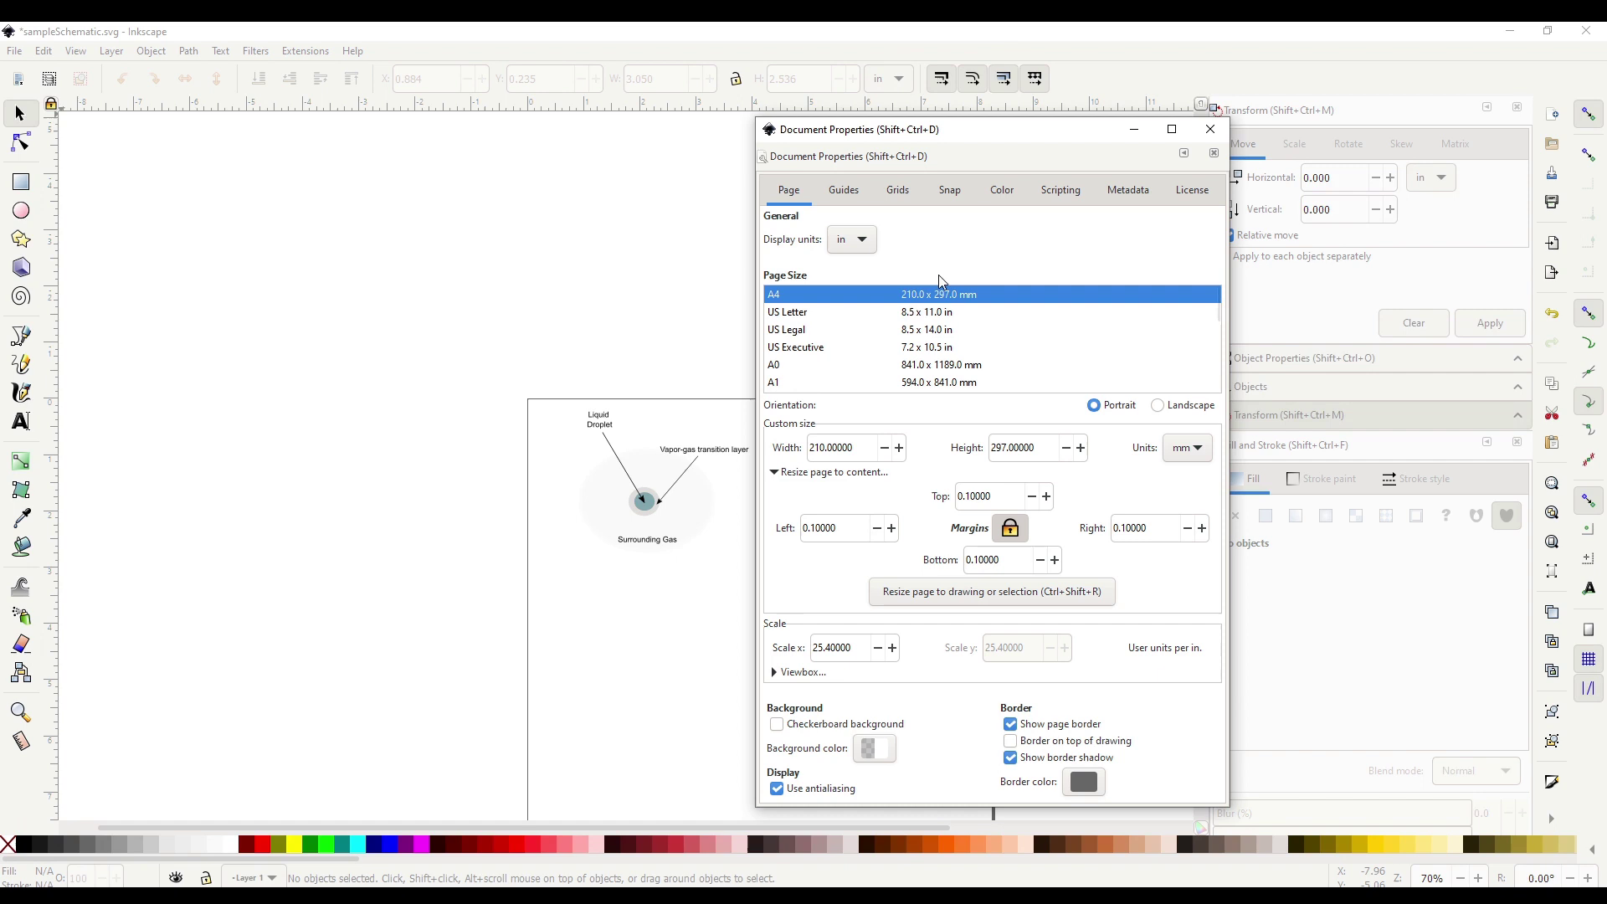
Keep Document Properties display units at inches and close the dialog.
left_click(868, 243)
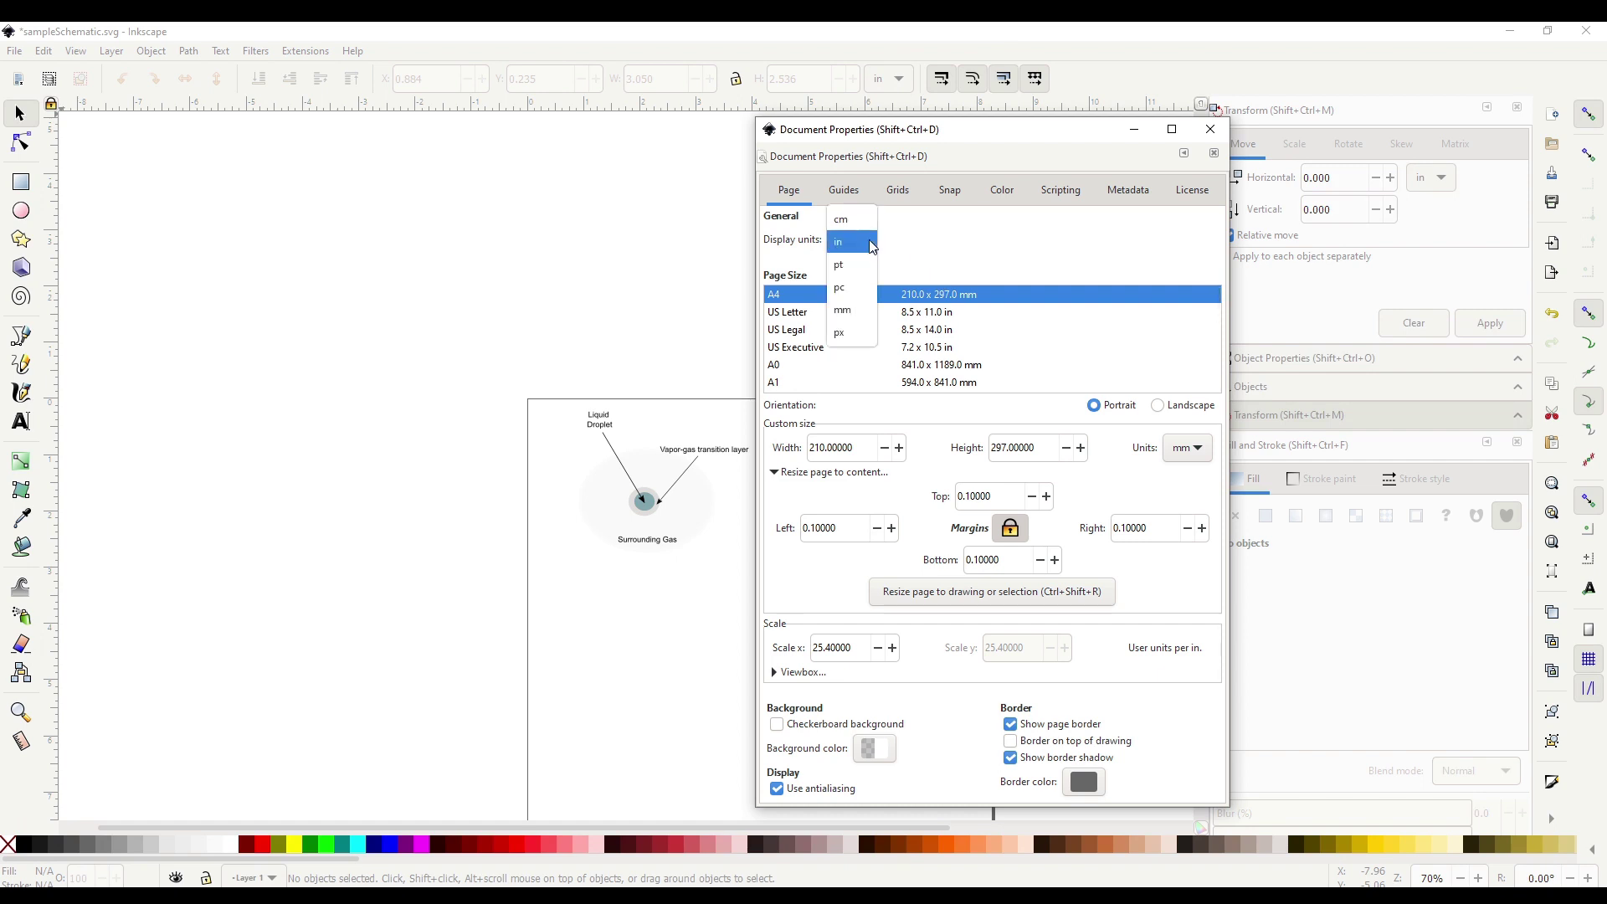
left_click(869, 239)
left_click(502, 129)
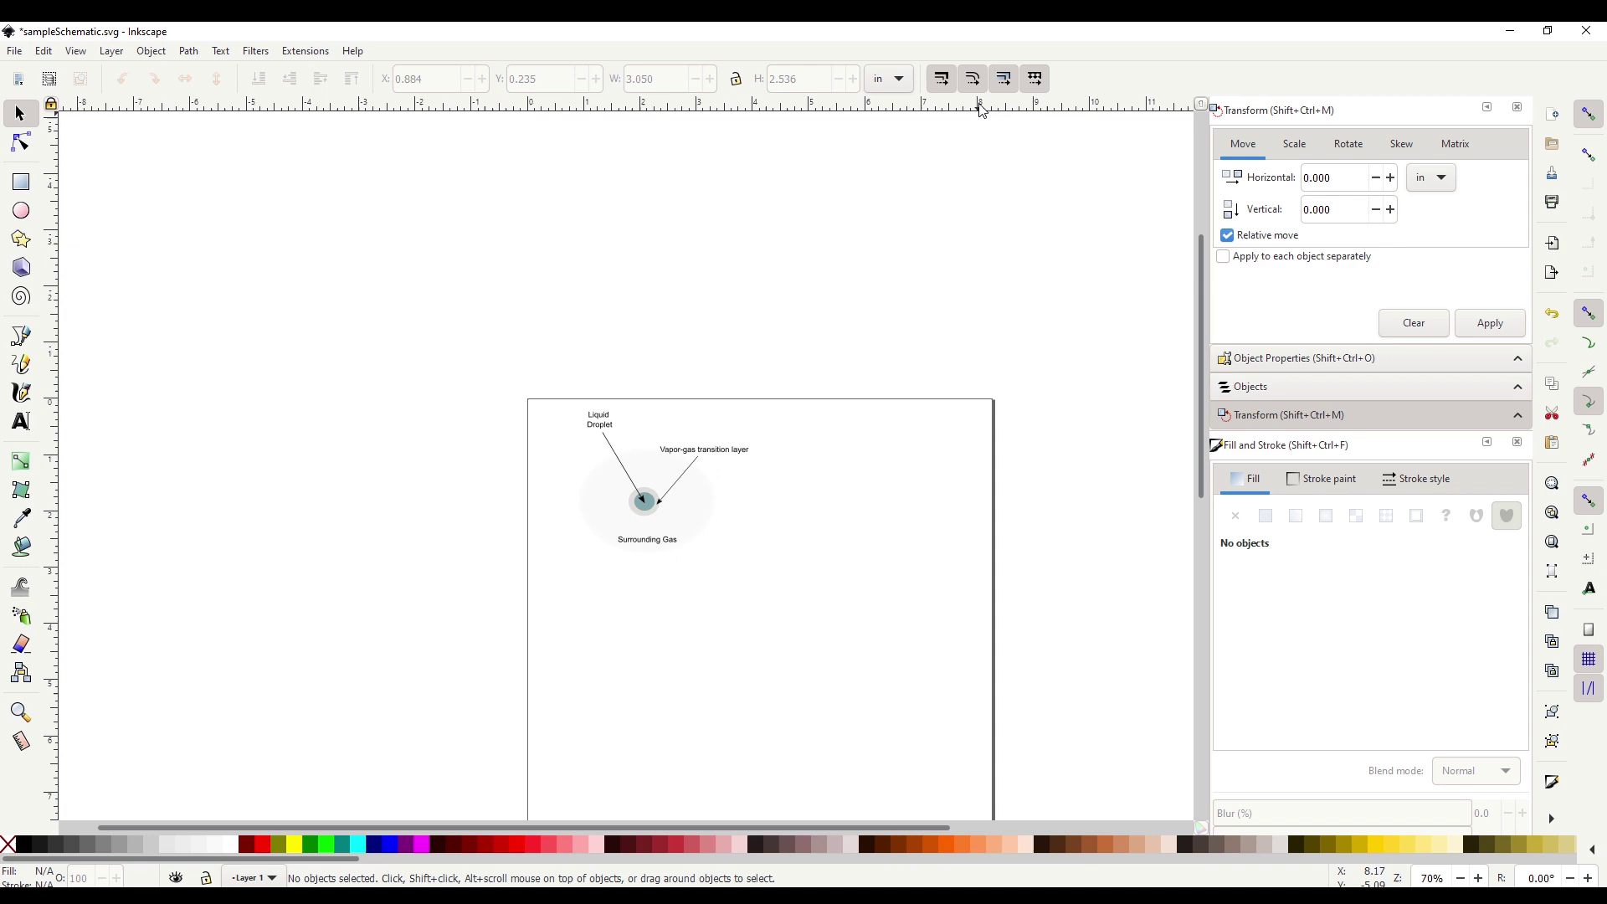
Move the droplet diagram group further into the page, to X 0.676 in, Y 0.399 in.
left_click_drag(826, 643, 518, 357)
left_click_drag(644, 501, 603, 492)
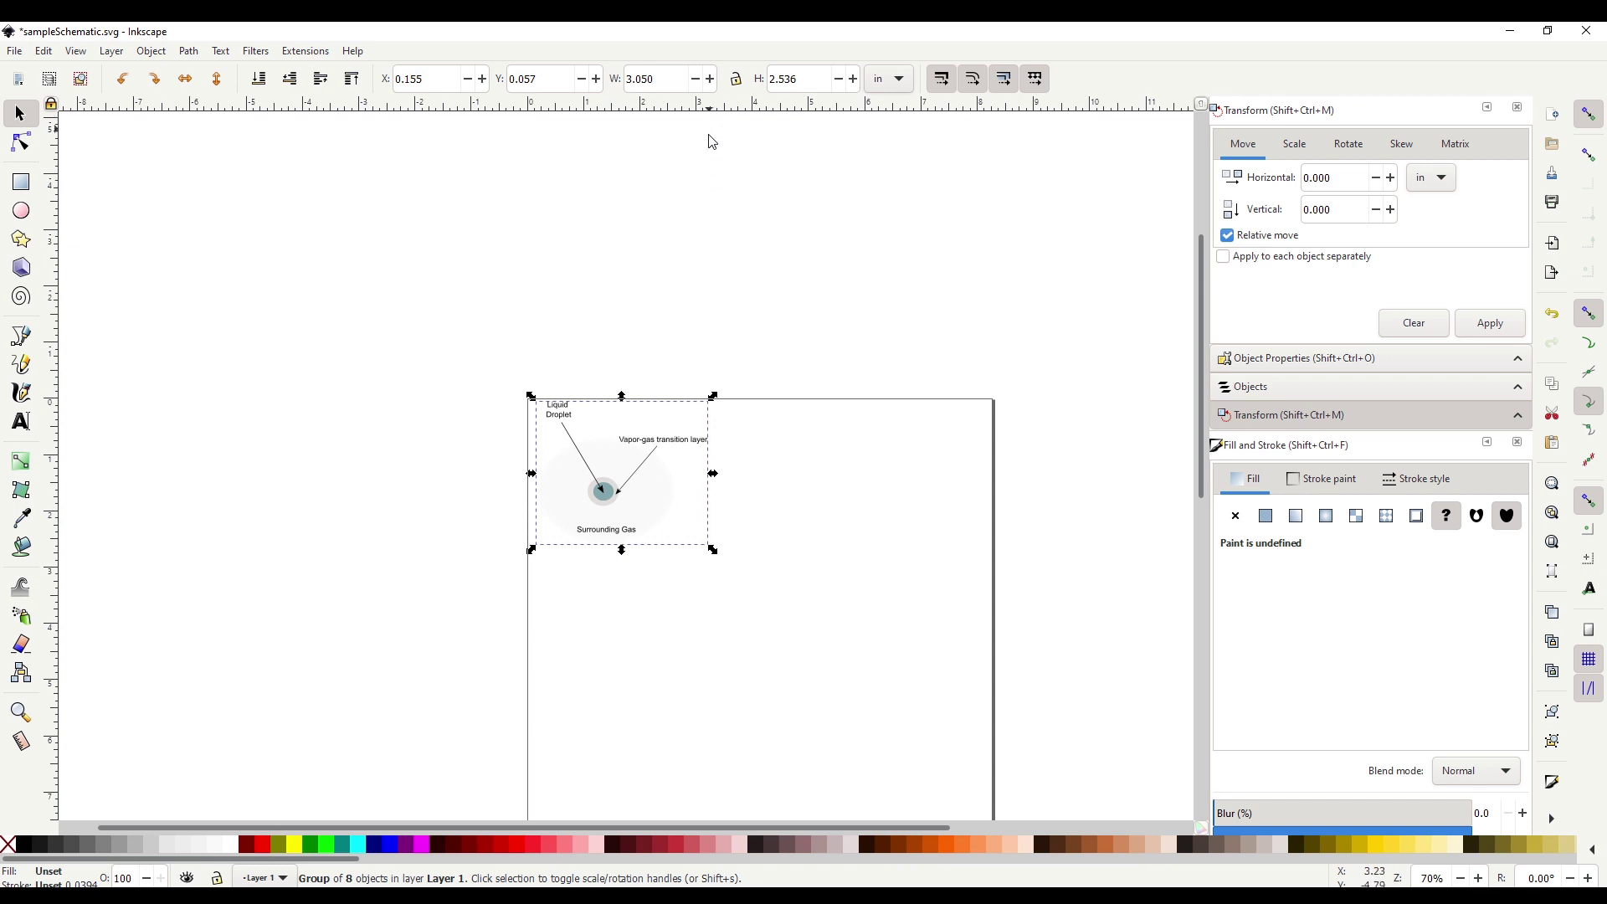
left_click(802, 602)
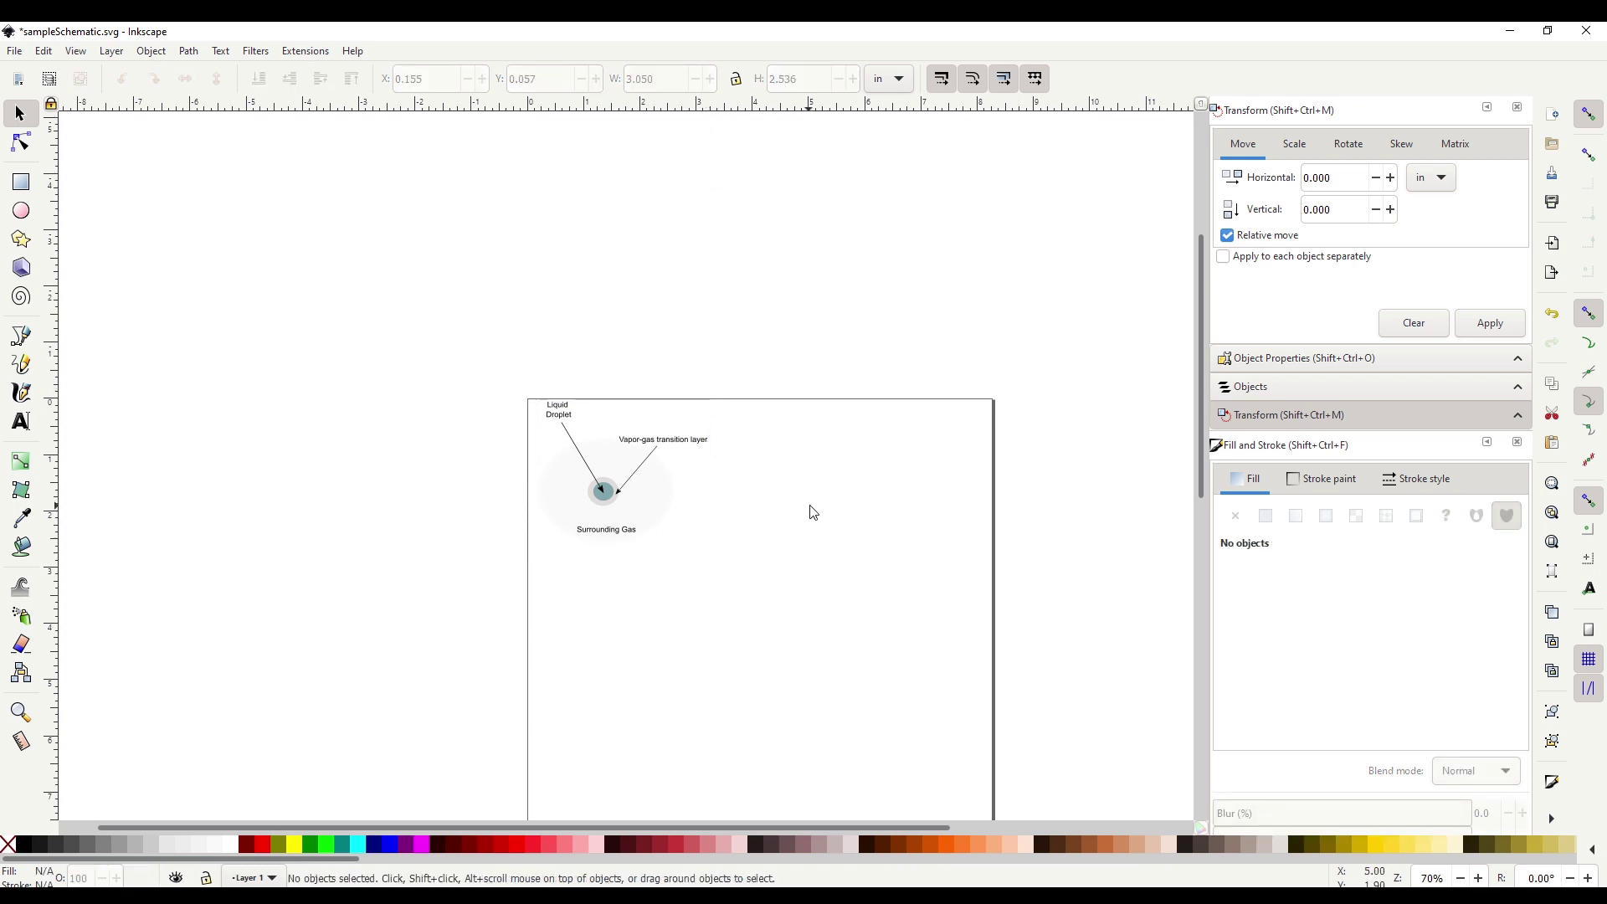
scroll(812, 512, "down", 3)
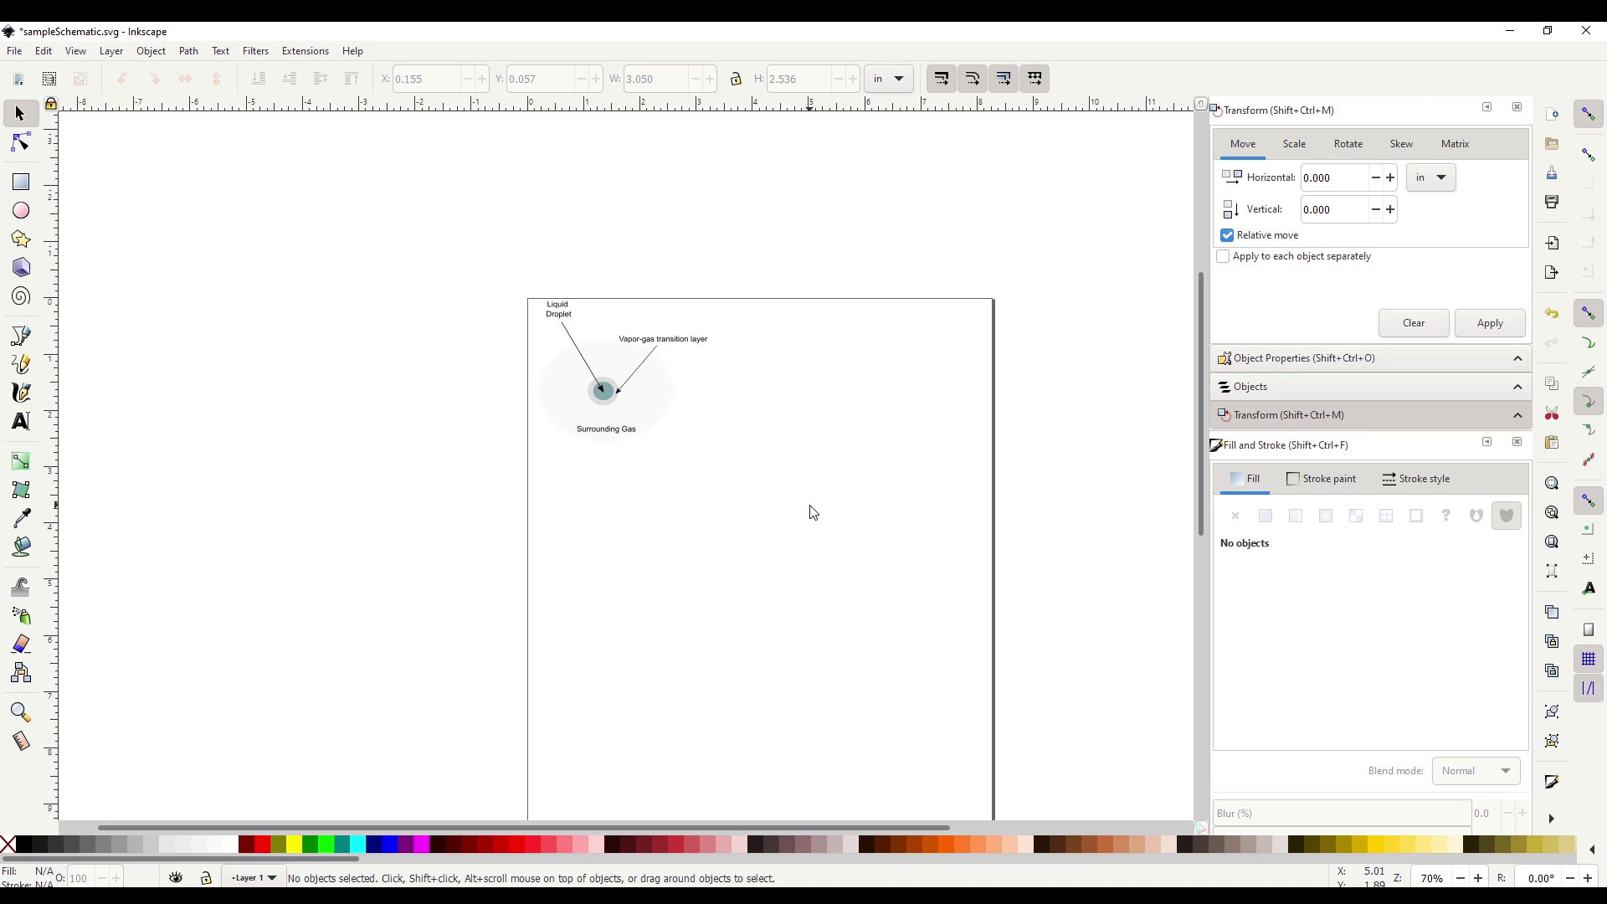
left_click_drag(774, 526, 480, 223)
left_click_drag(667, 421, 697, 440)
left_click(610, 489)
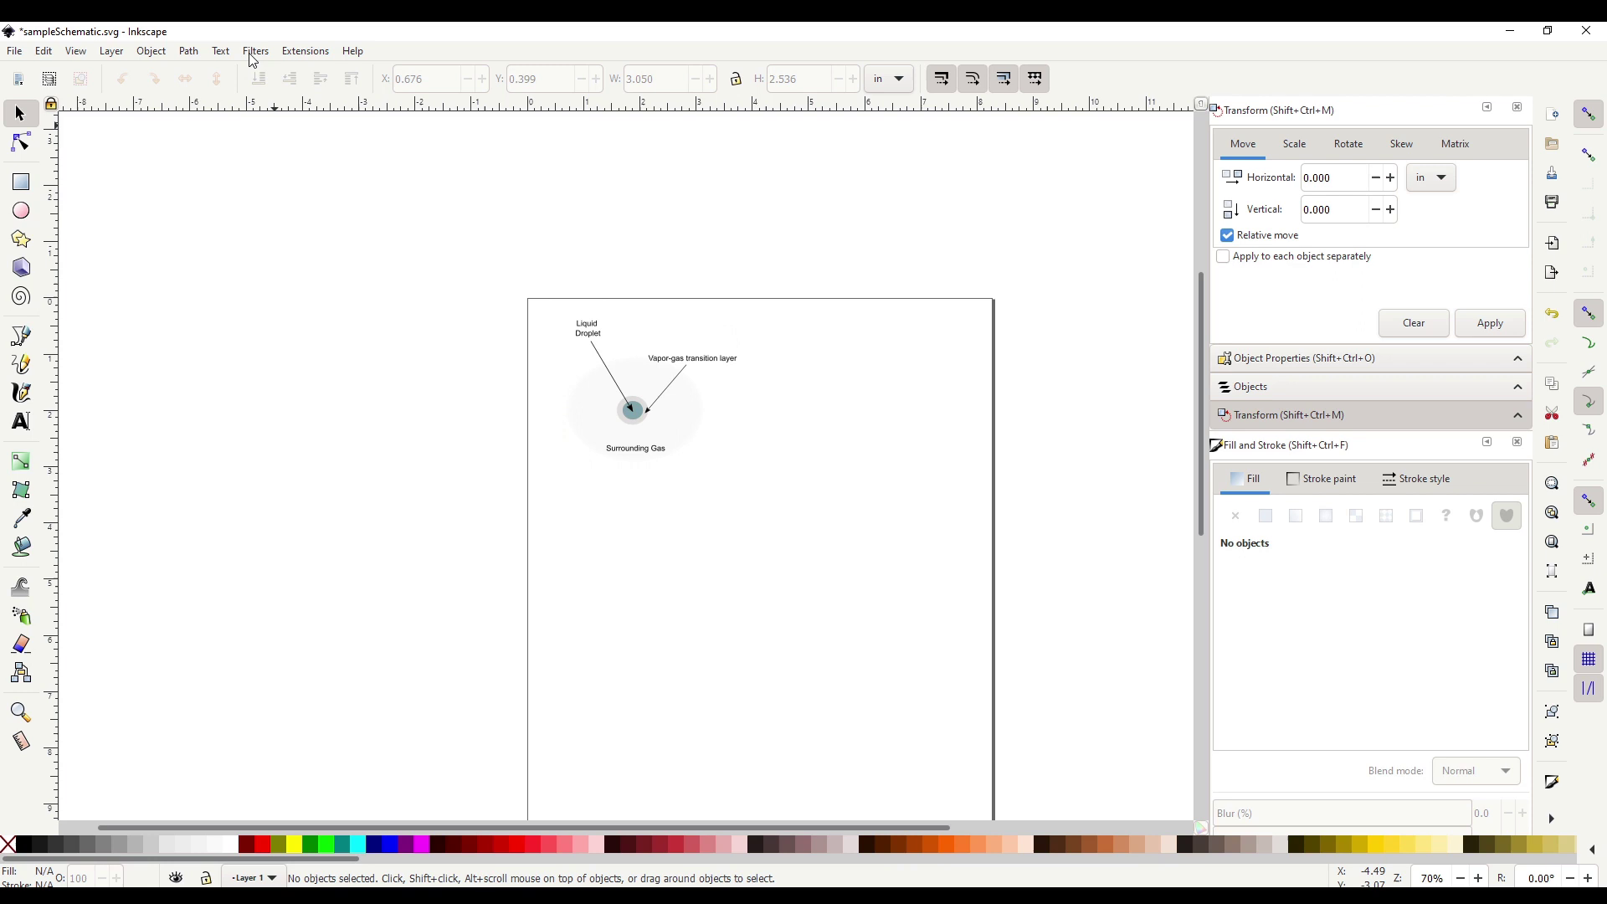
left_click(306, 51)
Render $\nabla T$ with Extensions > Text > Tex Text, preview it, and insert it.
mouse_move(333, 356)
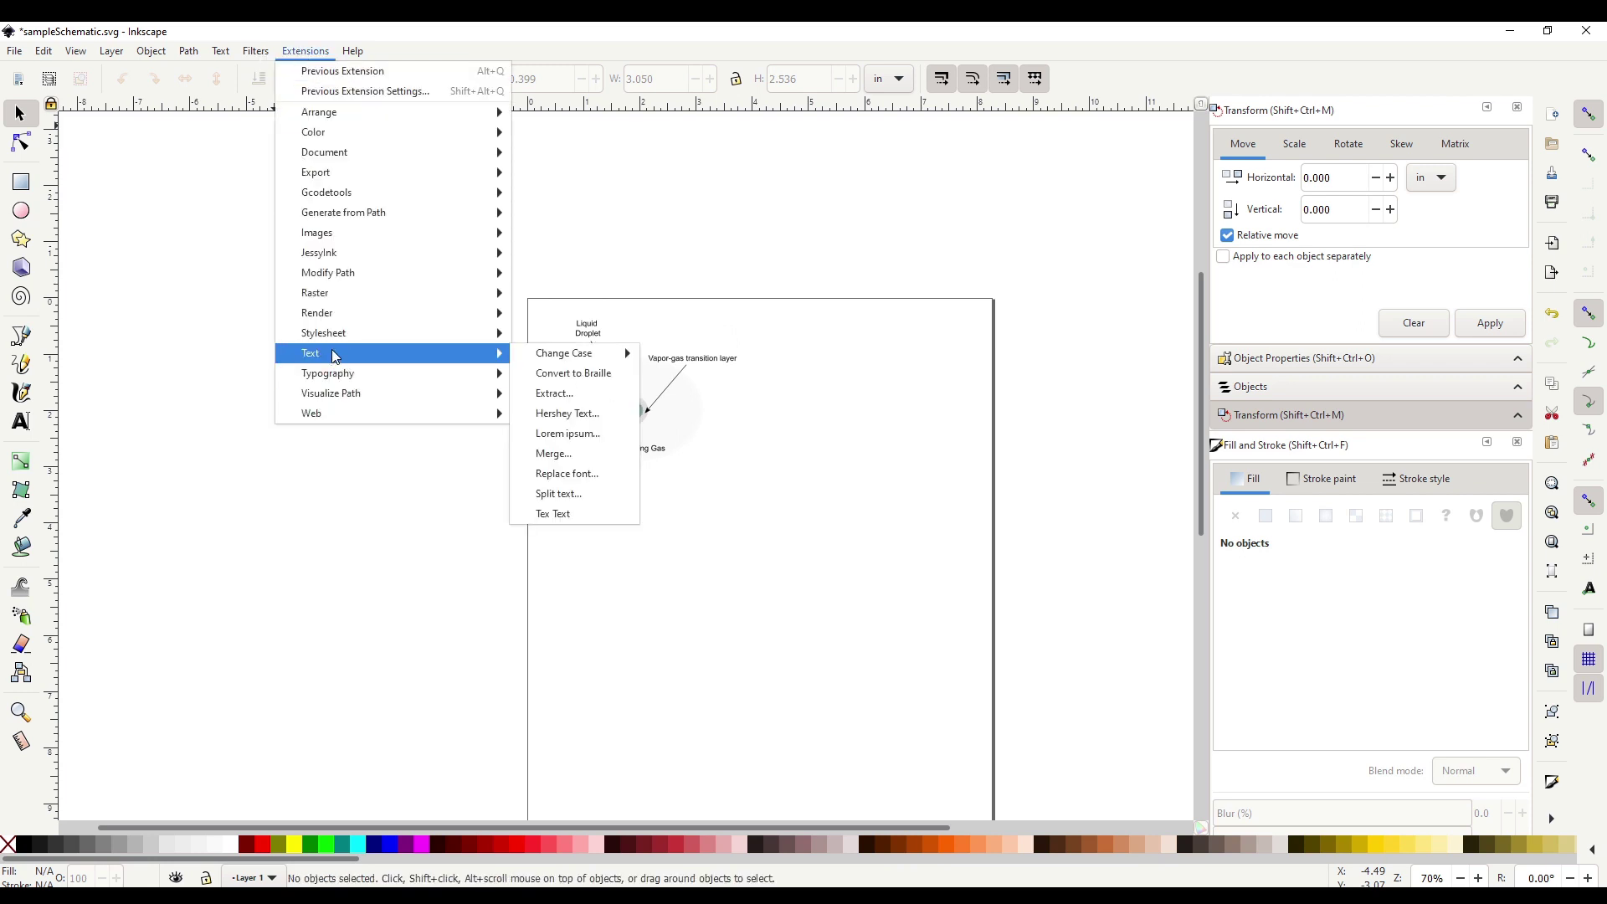
left_click(568, 516)
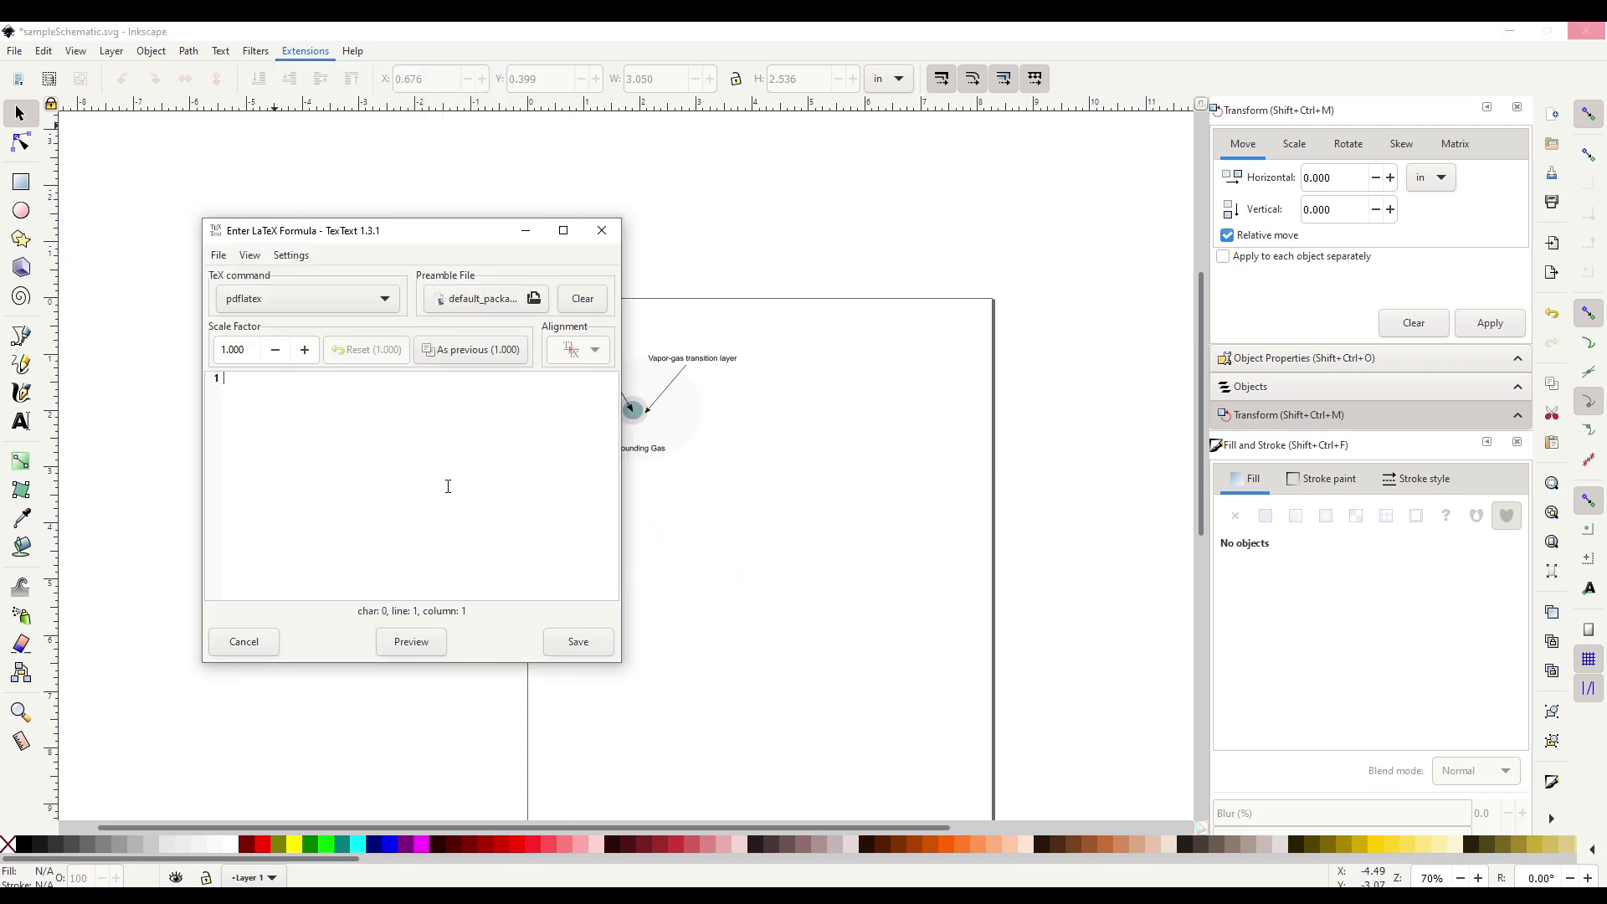
type("$")
type("\\na")
type("bla T")
type("S")
left_click(422, 644)
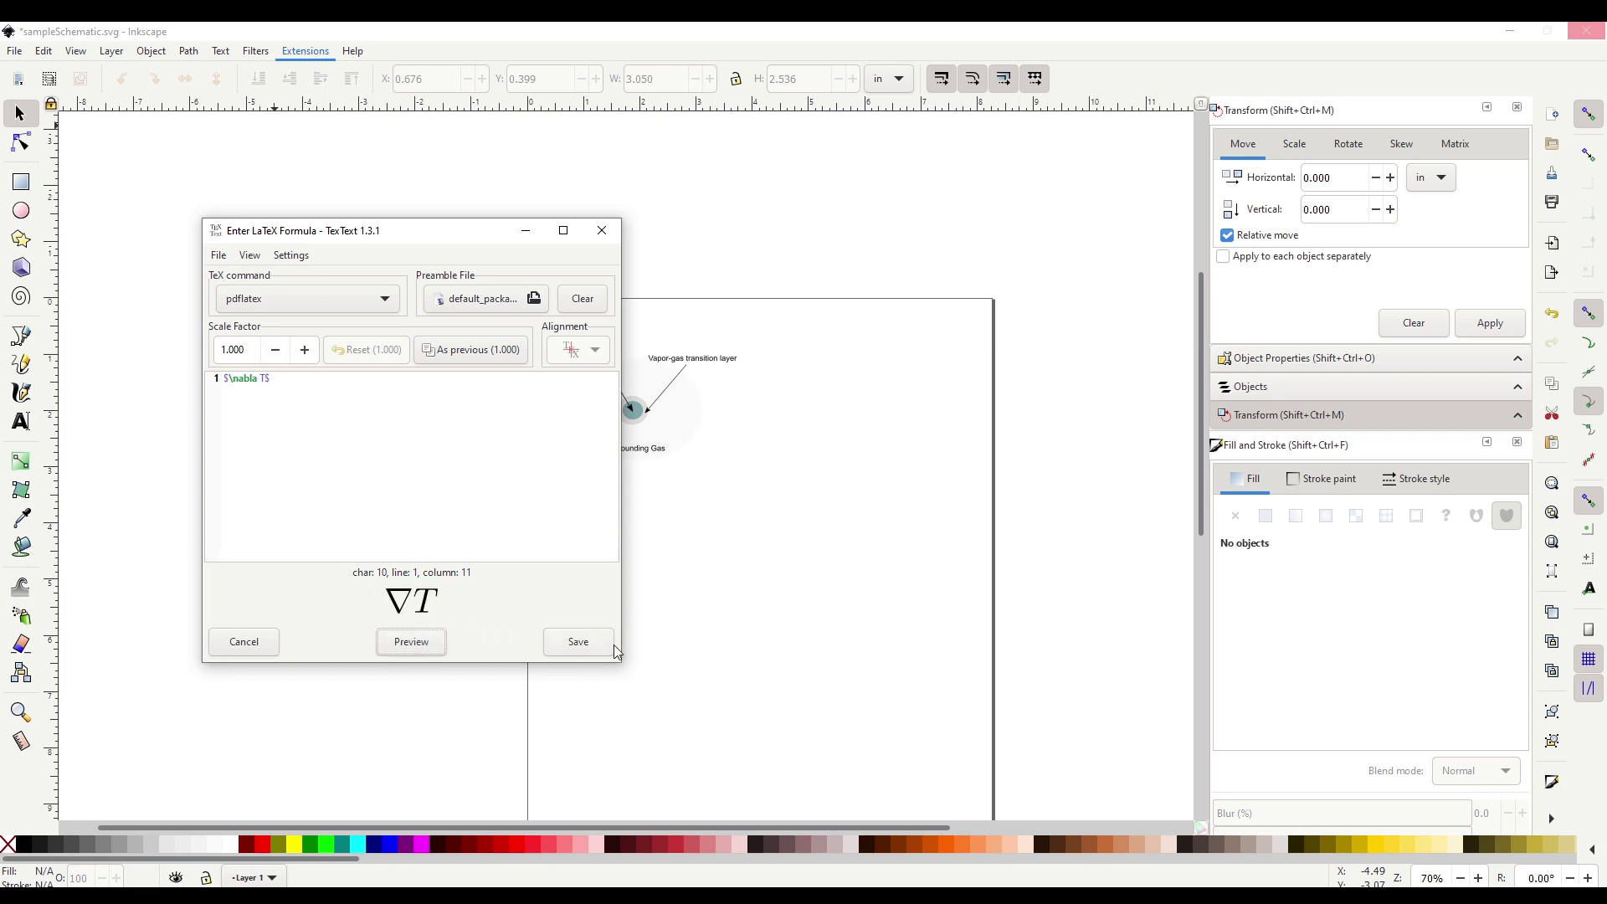
left_click(589, 644)
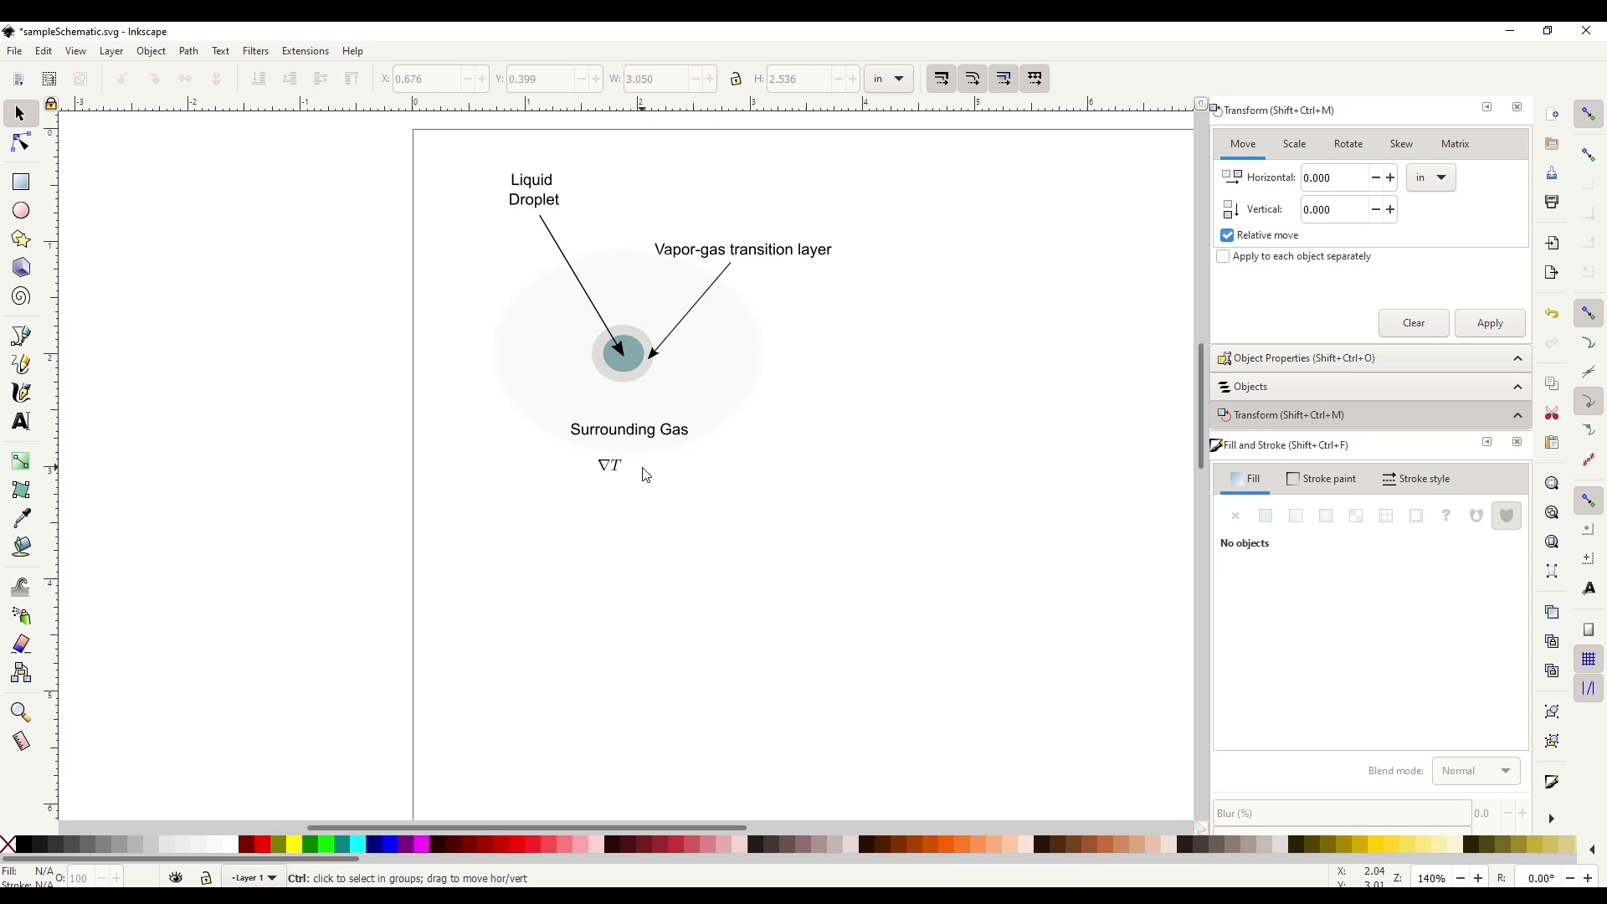
Drag the ∇T label to the droplet's right, inside the surrounding gas region.
scroll(646, 474, "up", 1)
left_click_drag(572, 452, 761, 337)
left_click(876, 467)
scroll(877, 468, "down", 2)
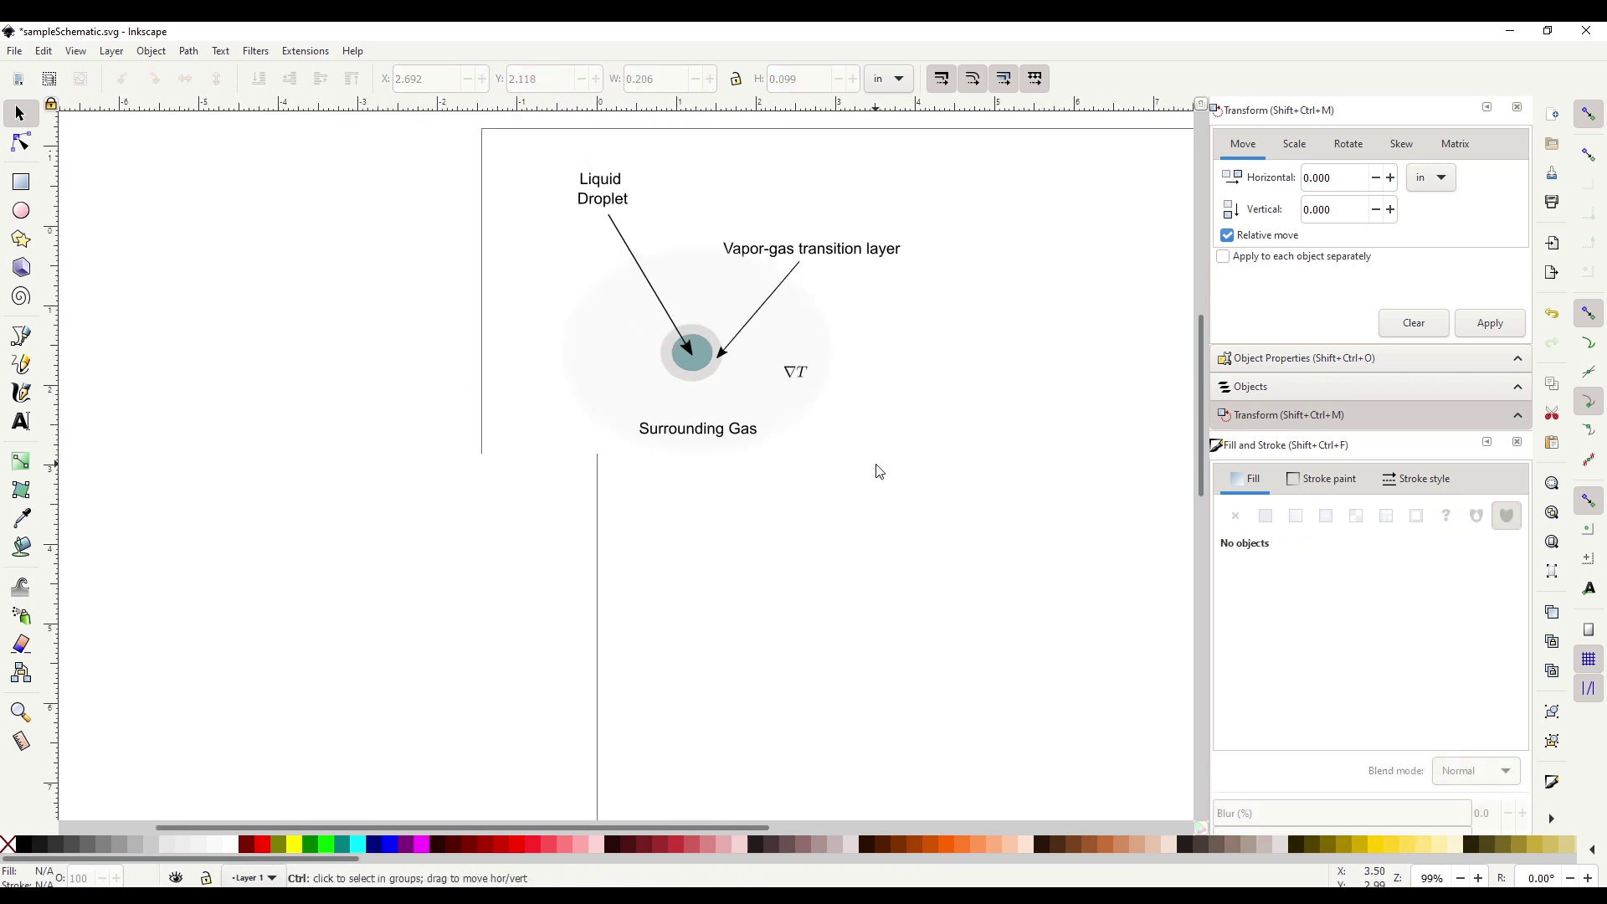
scroll(878, 471, "down", 1)
left_click_drag(892, 520, 638, 235)
left_click(855, 509)
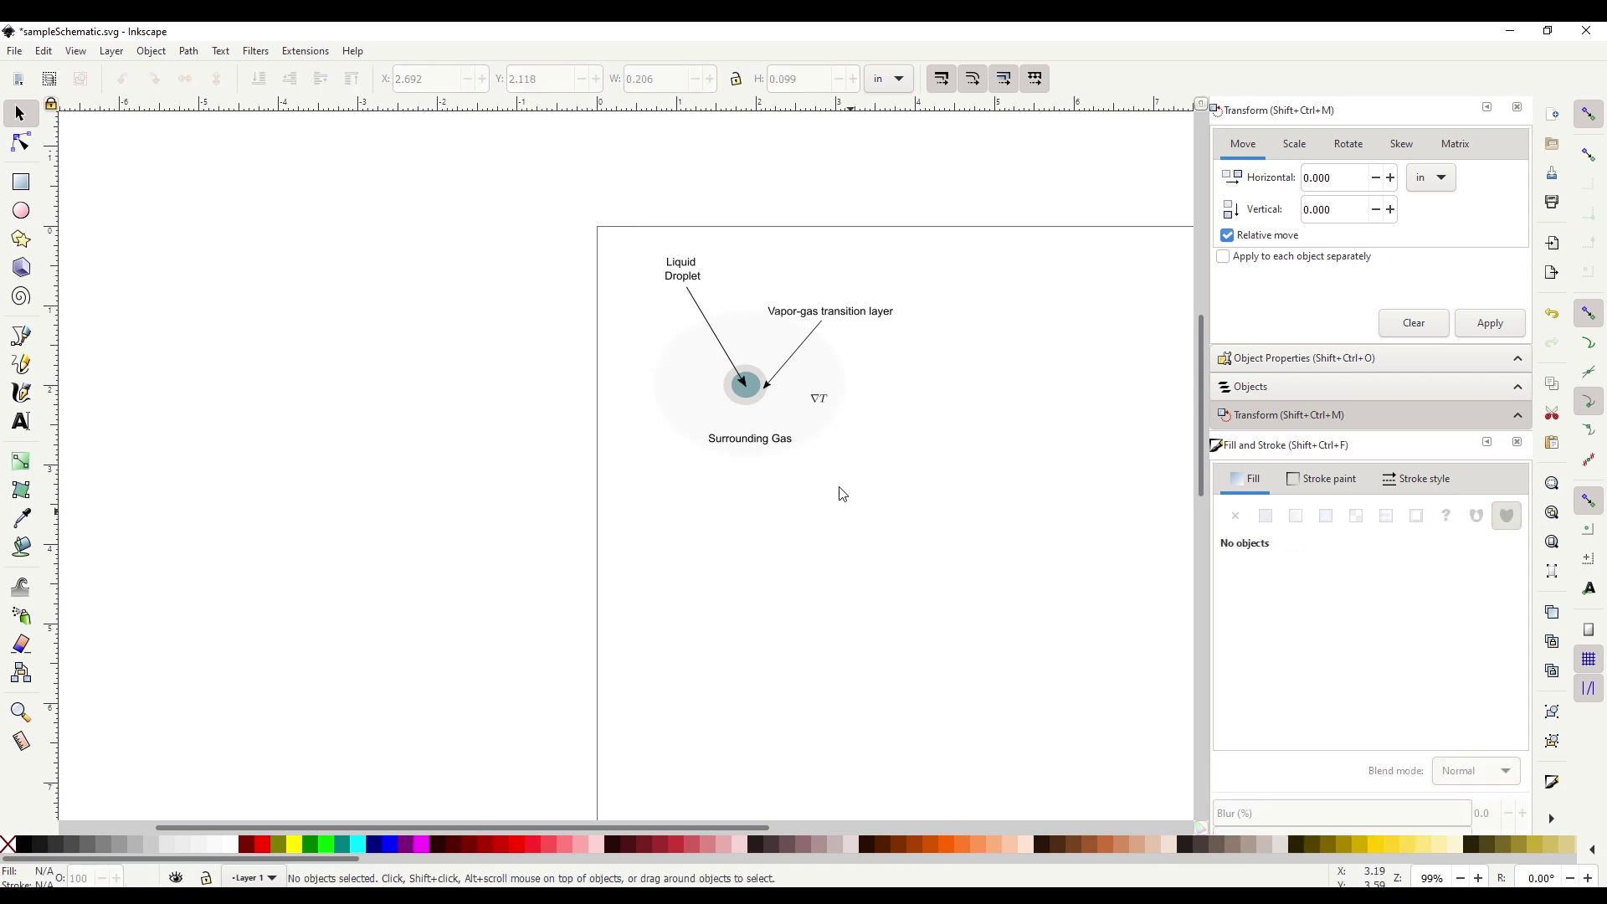
mouse_move(955, 578)
left_mouse_down()
mouse_move(836, 434)
mouse_move(621, 238)
left_mouse_up()
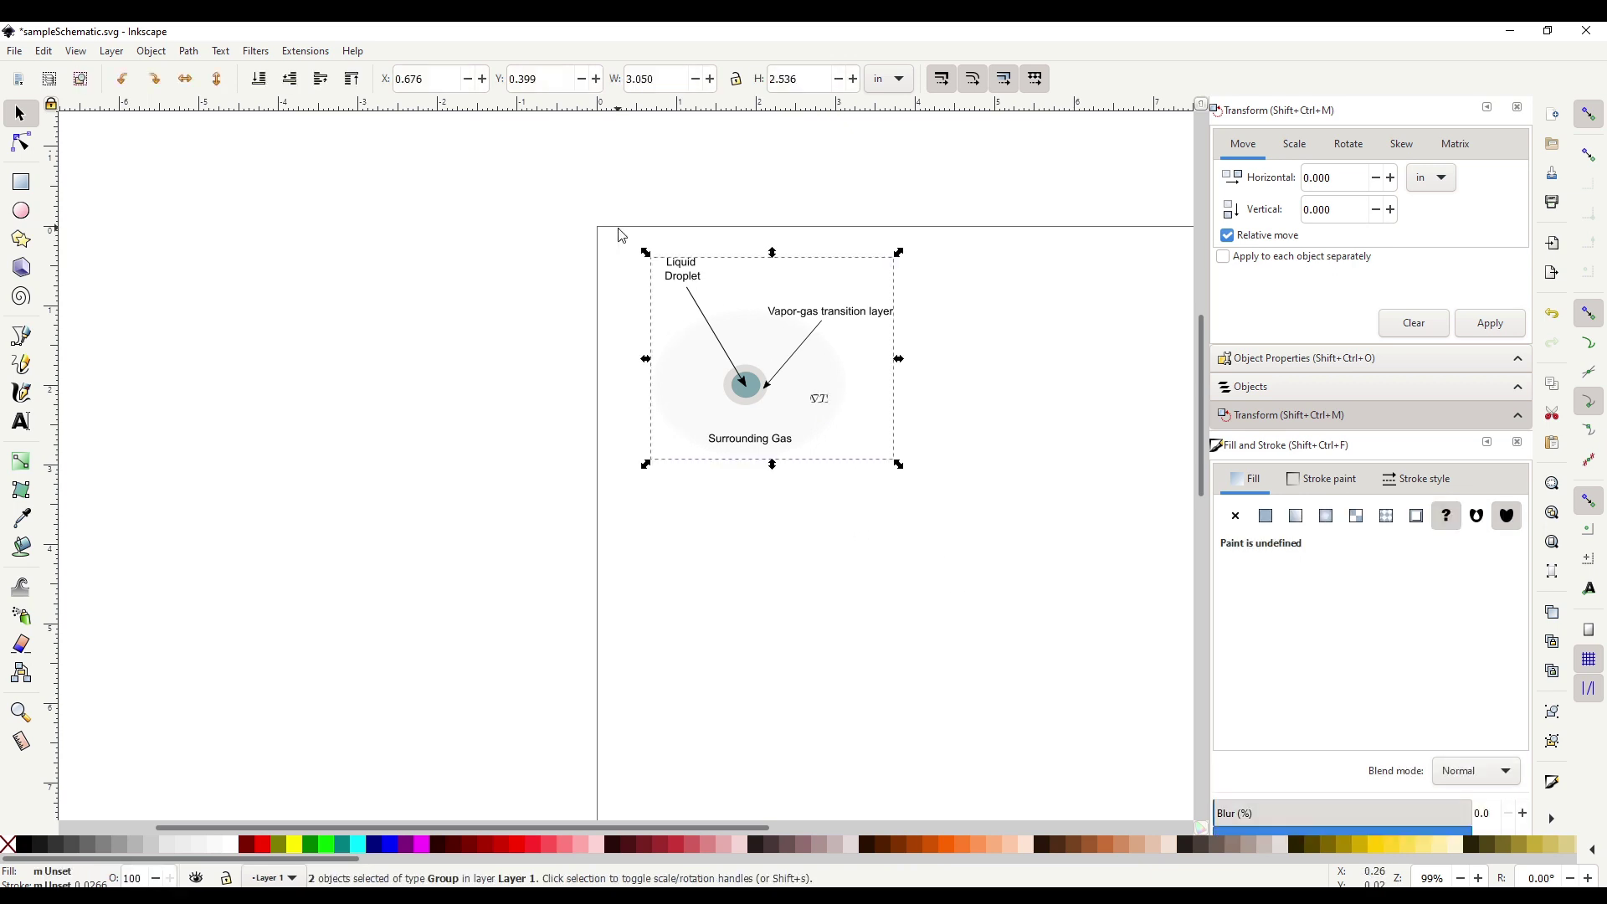
right_click(702, 393)
left_click(759, 761)
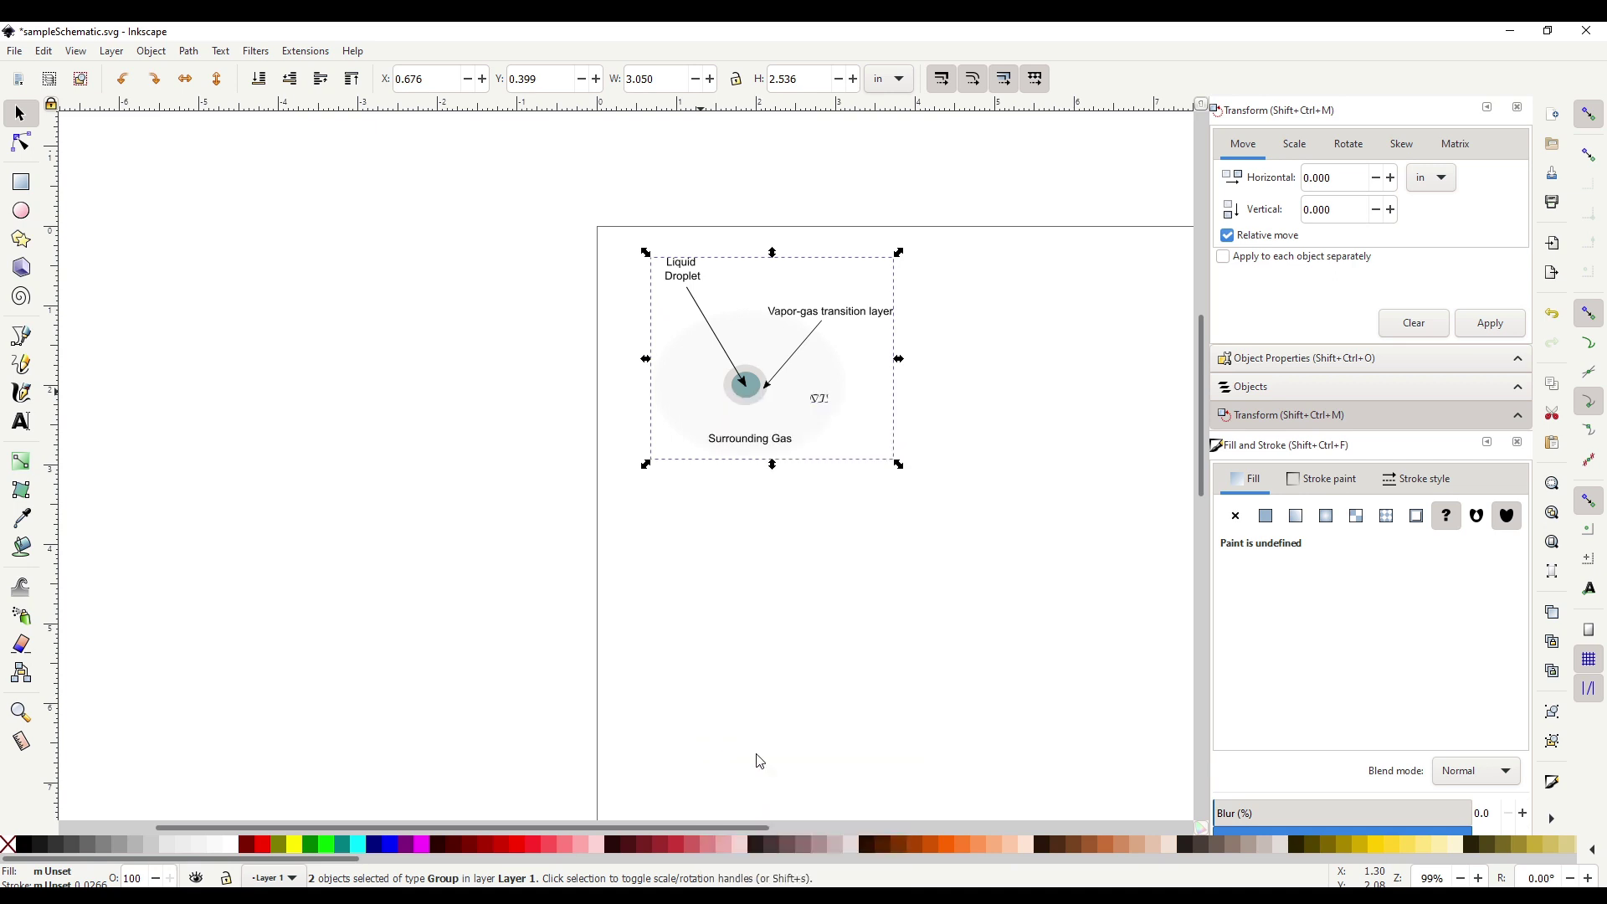
left_click(753, 619)
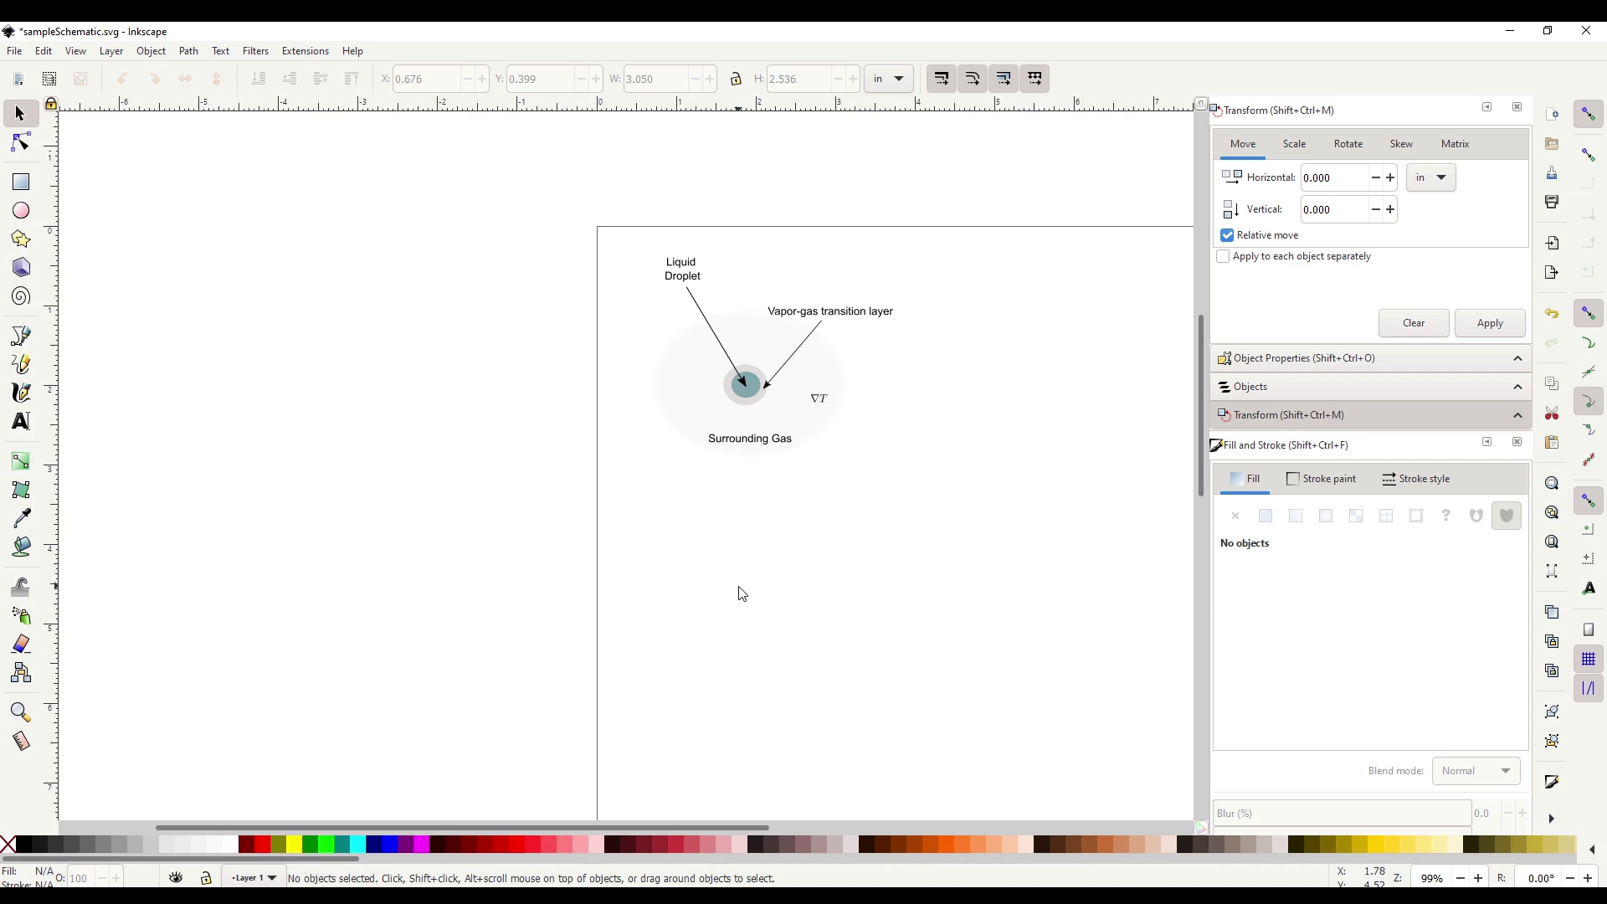
Box-select the droplet schematic group as a trial, then clear the selection.
scroll(800, 562, "down", 2, "ctrl")
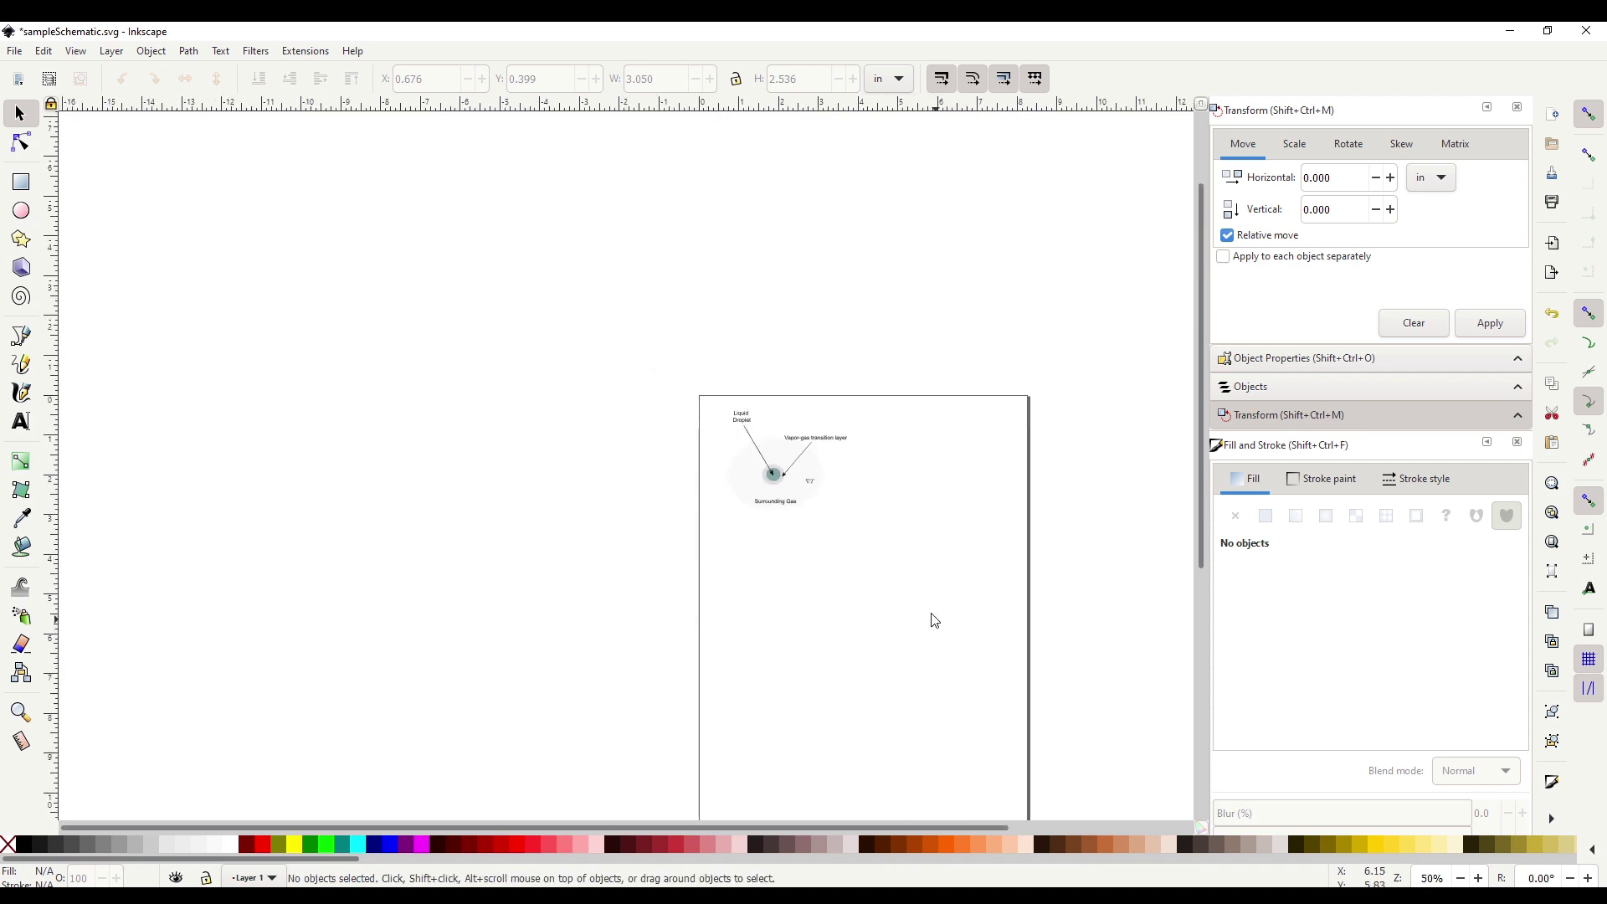
scroll(929, 617, "down", 3)
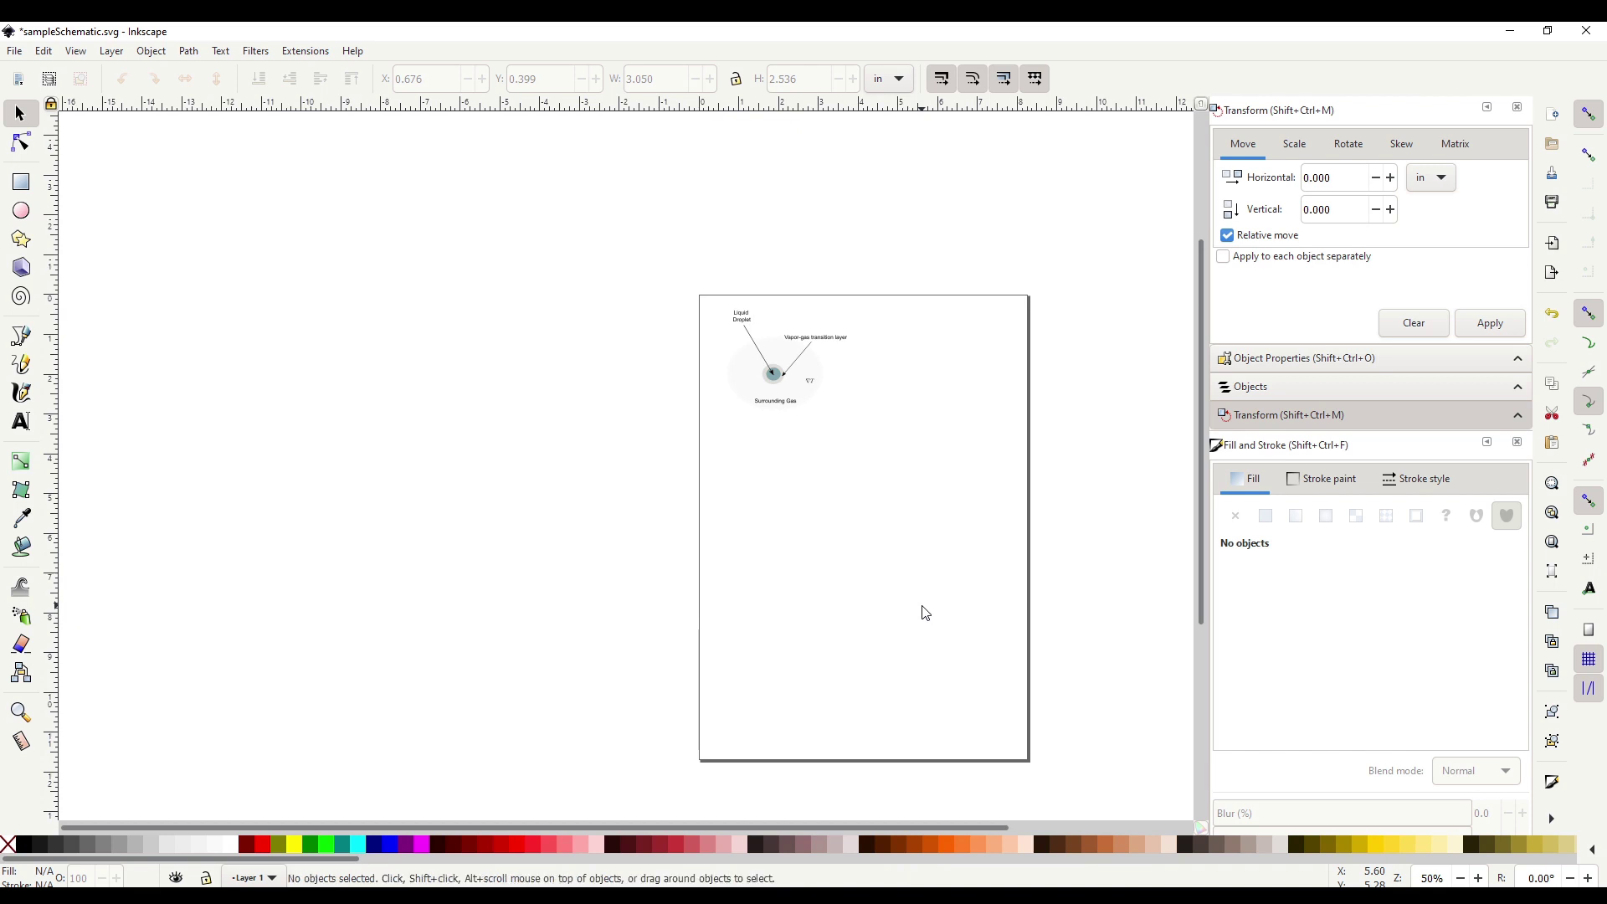
mouse_move(911, 514)
left_mouse_down()
mouse_move(721, 287)
mouse_move(683, 271)
left_mouse_up()
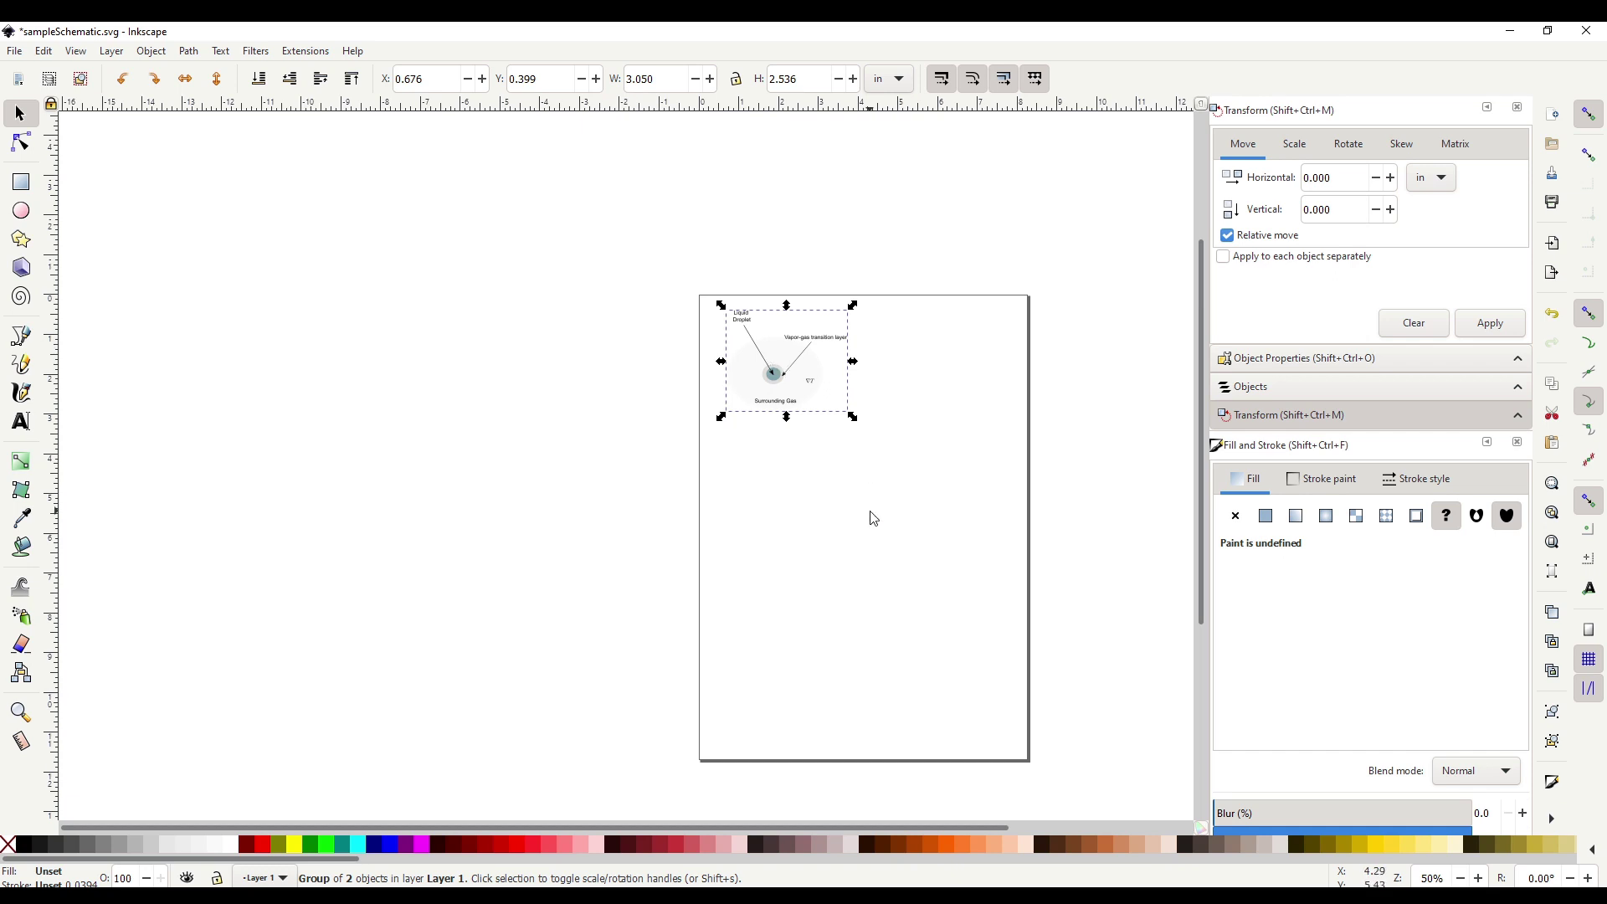
key("Escape")
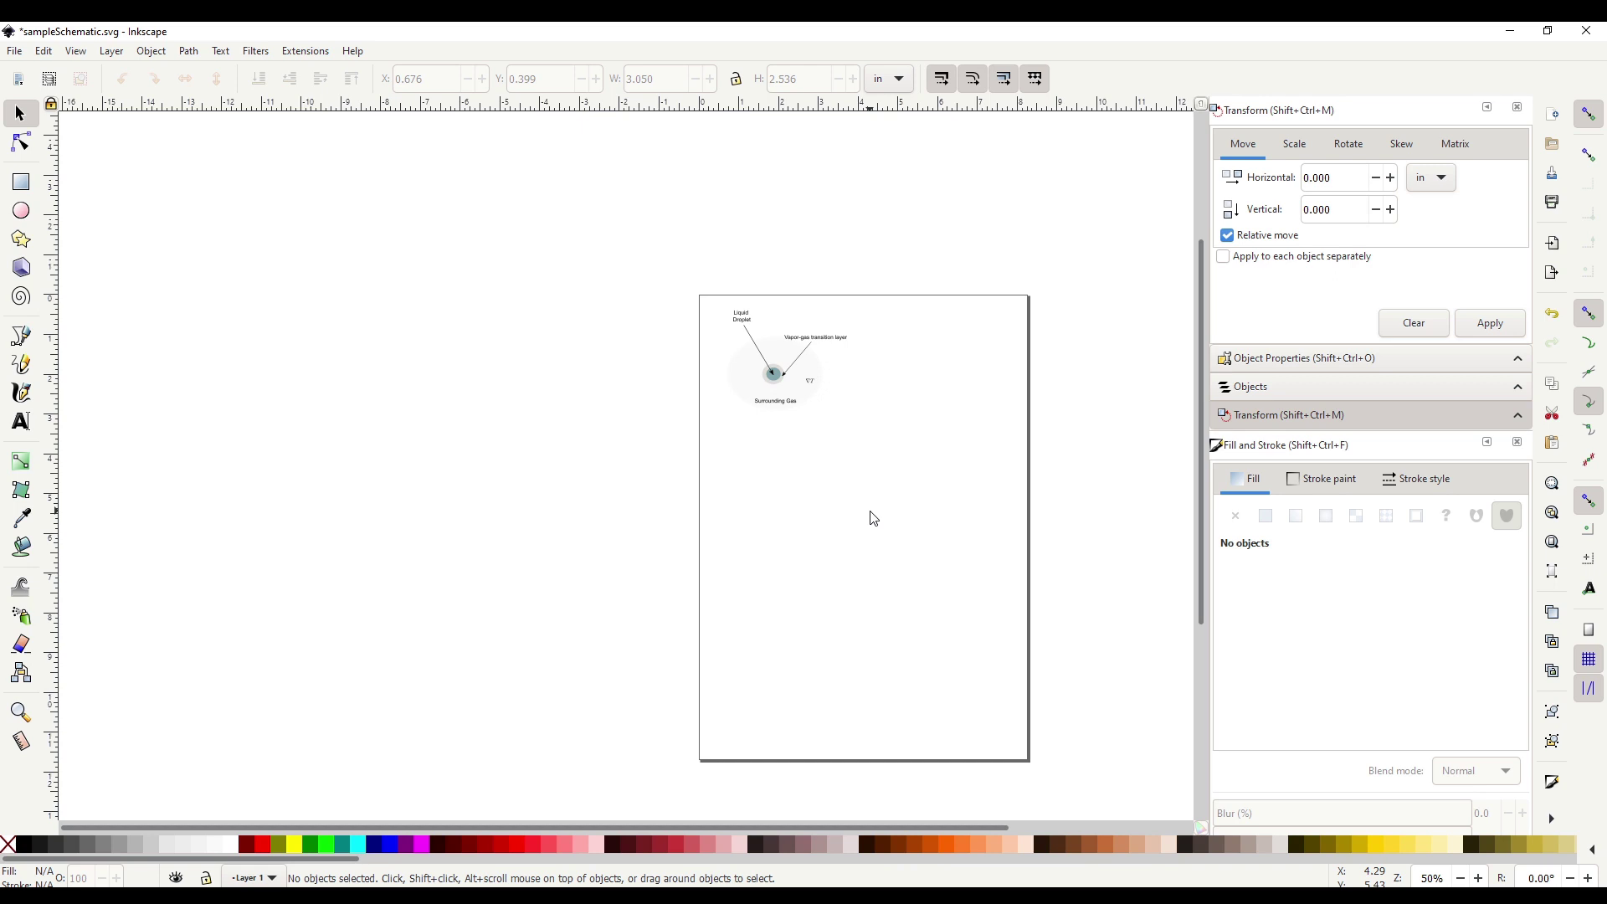
Reselect the whole droplet diagram and ∇T label as one 2-object group.
scroll(867, 505, "up", 1)
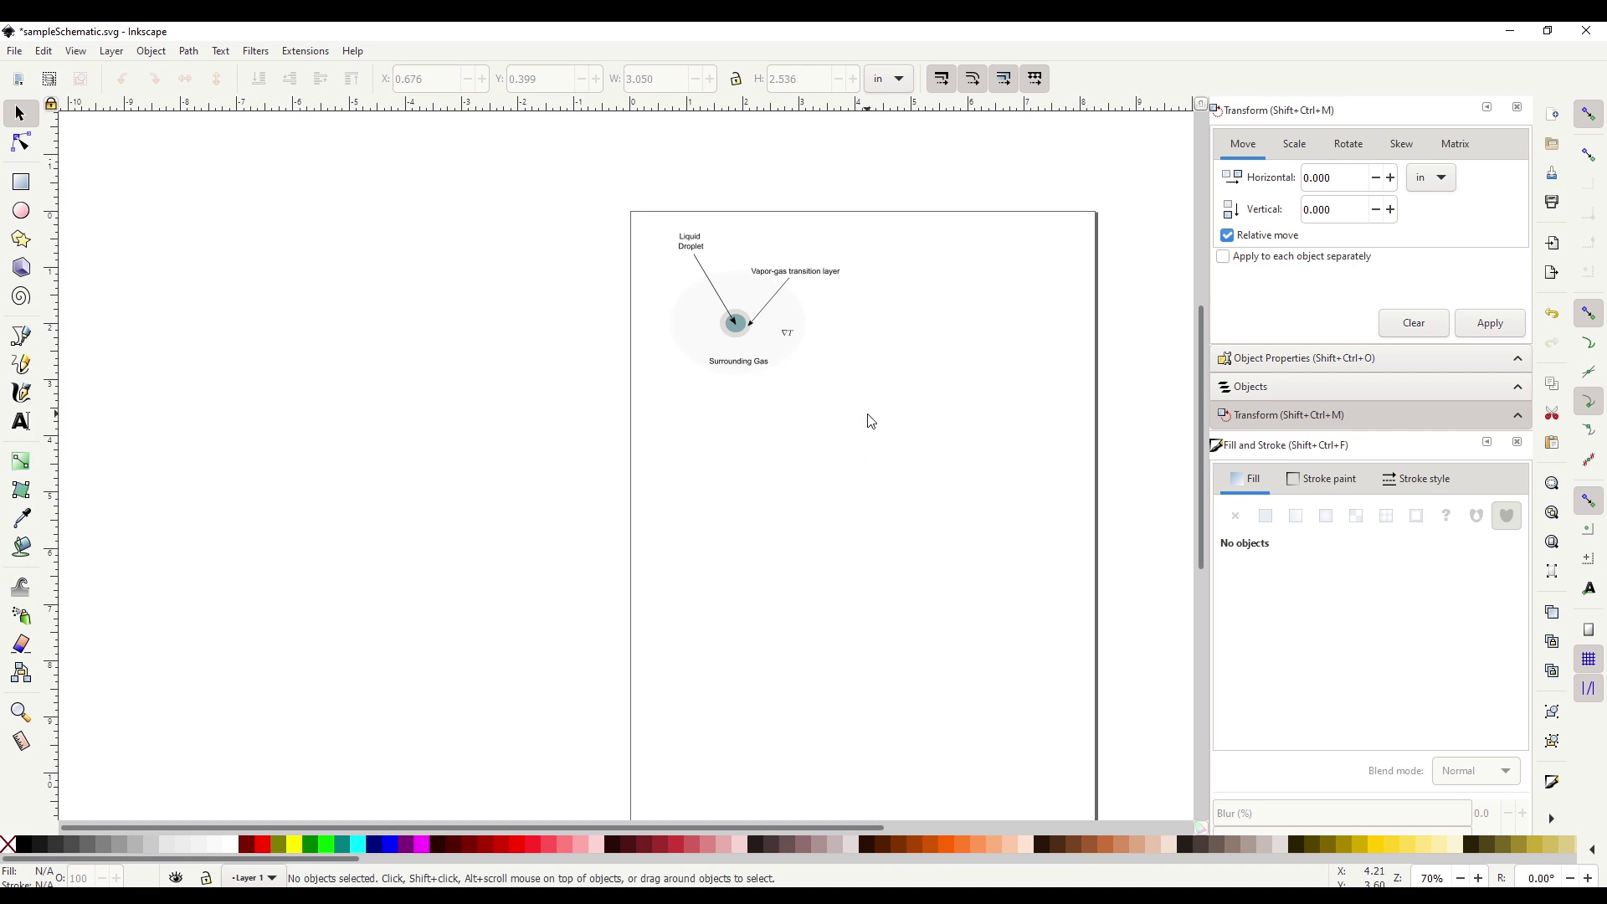
scroll(871, 408, "up", 1)
scroll(871, 407, "down", 1)
left_click_drag(679, 825, 825, 829)
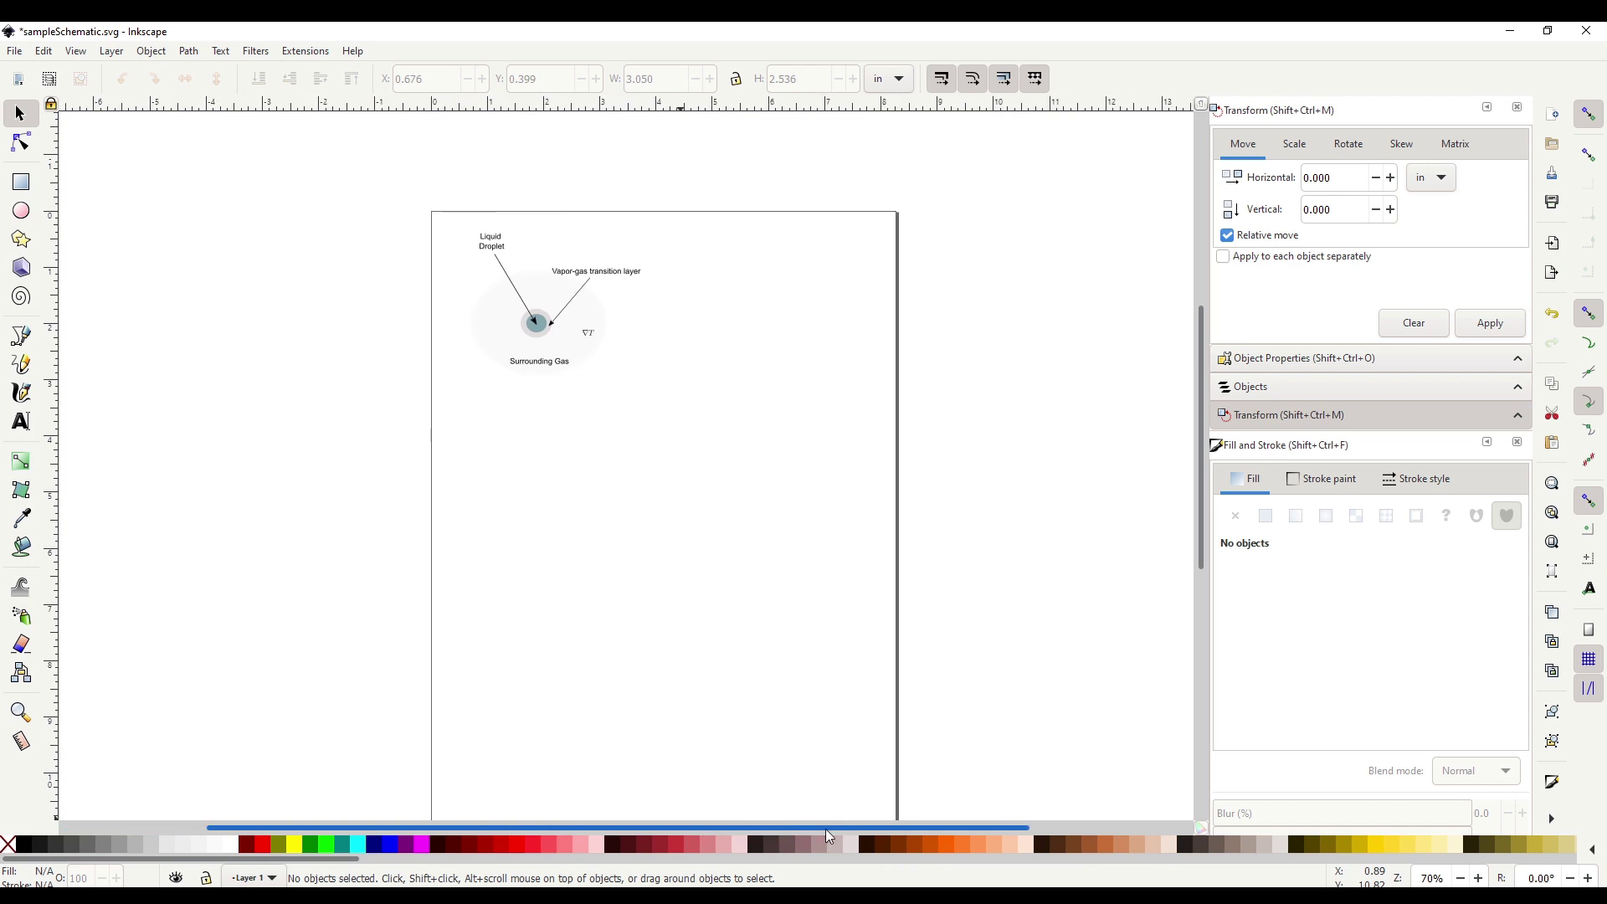
scroll(753, 564, "down", 2)
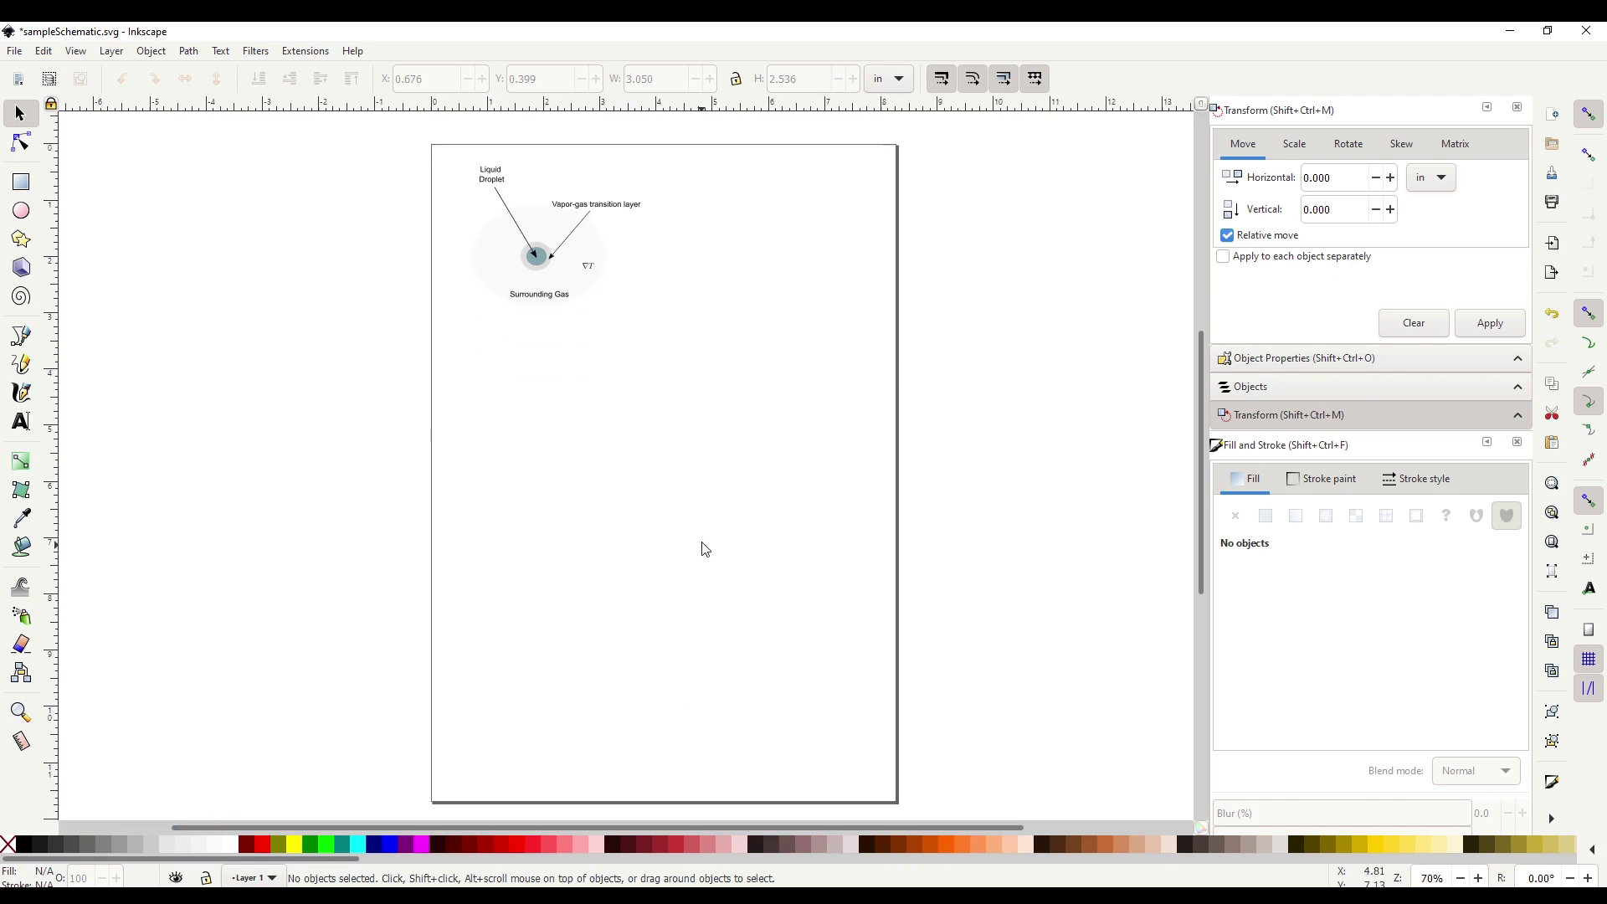
scroll(688, 465, "up", 1)
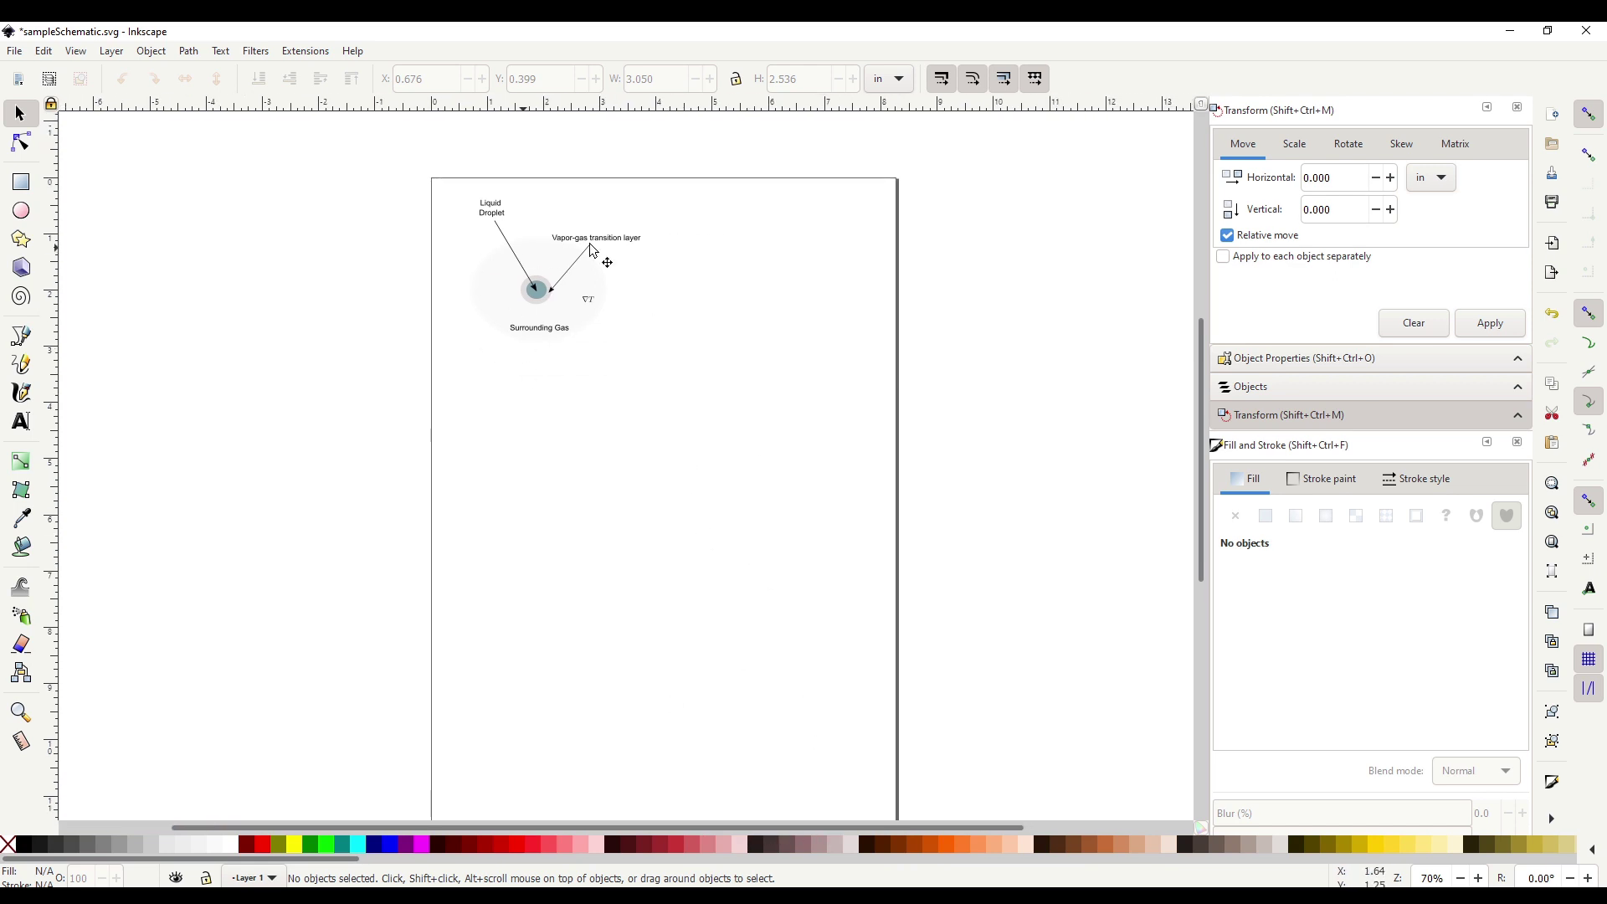
scroll(562, 514, "up", 3)
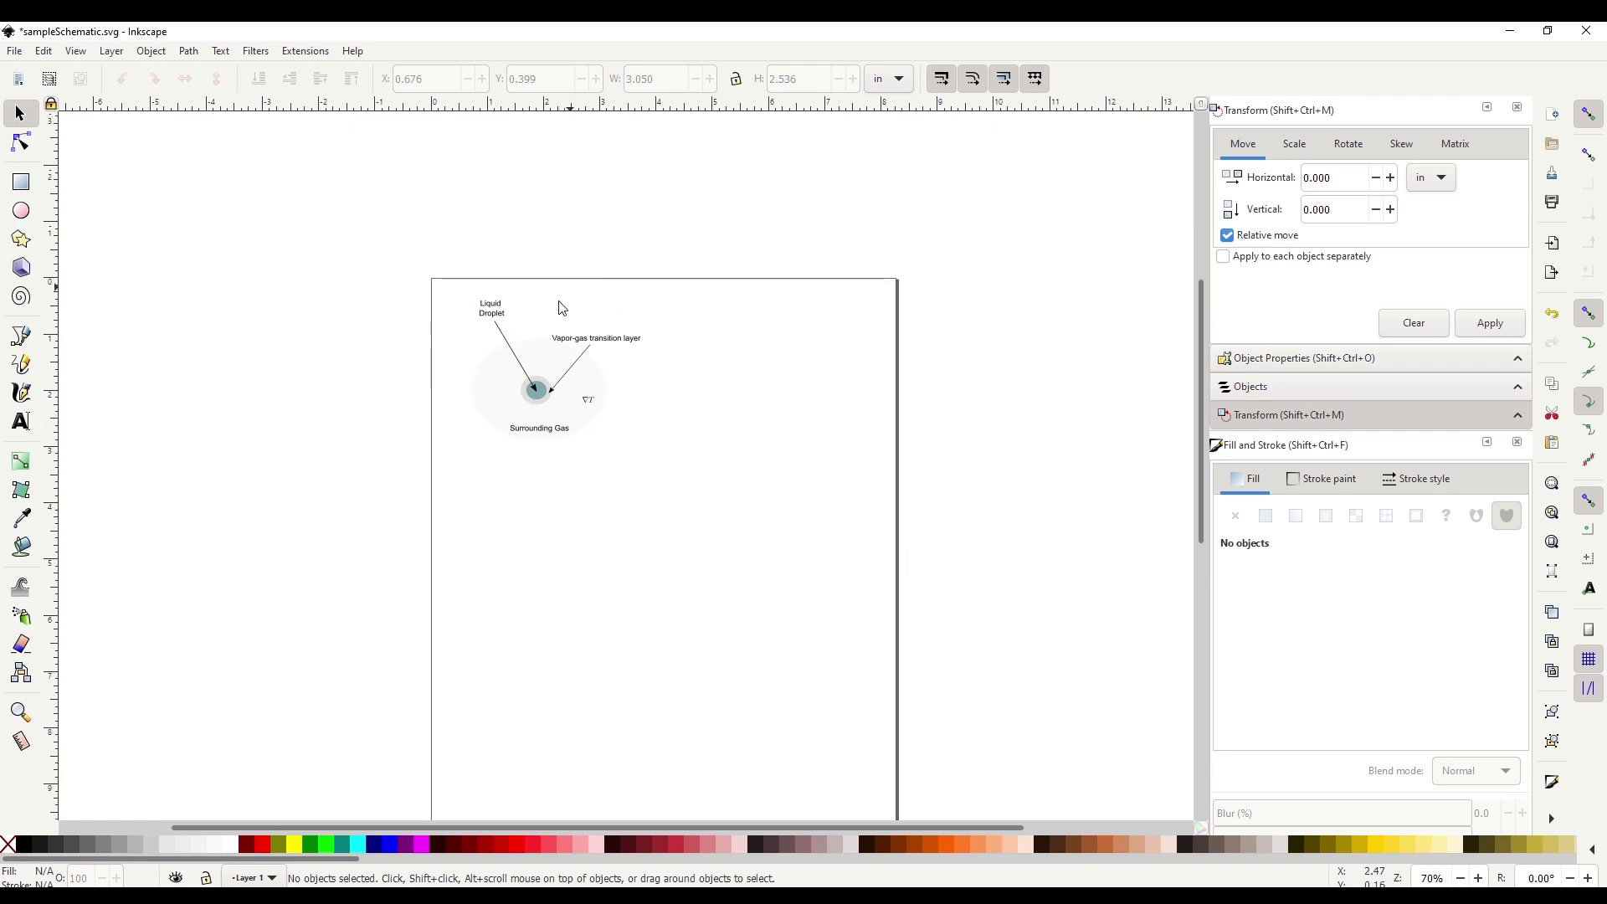
left_click_drag(678, 509, 412, 277)
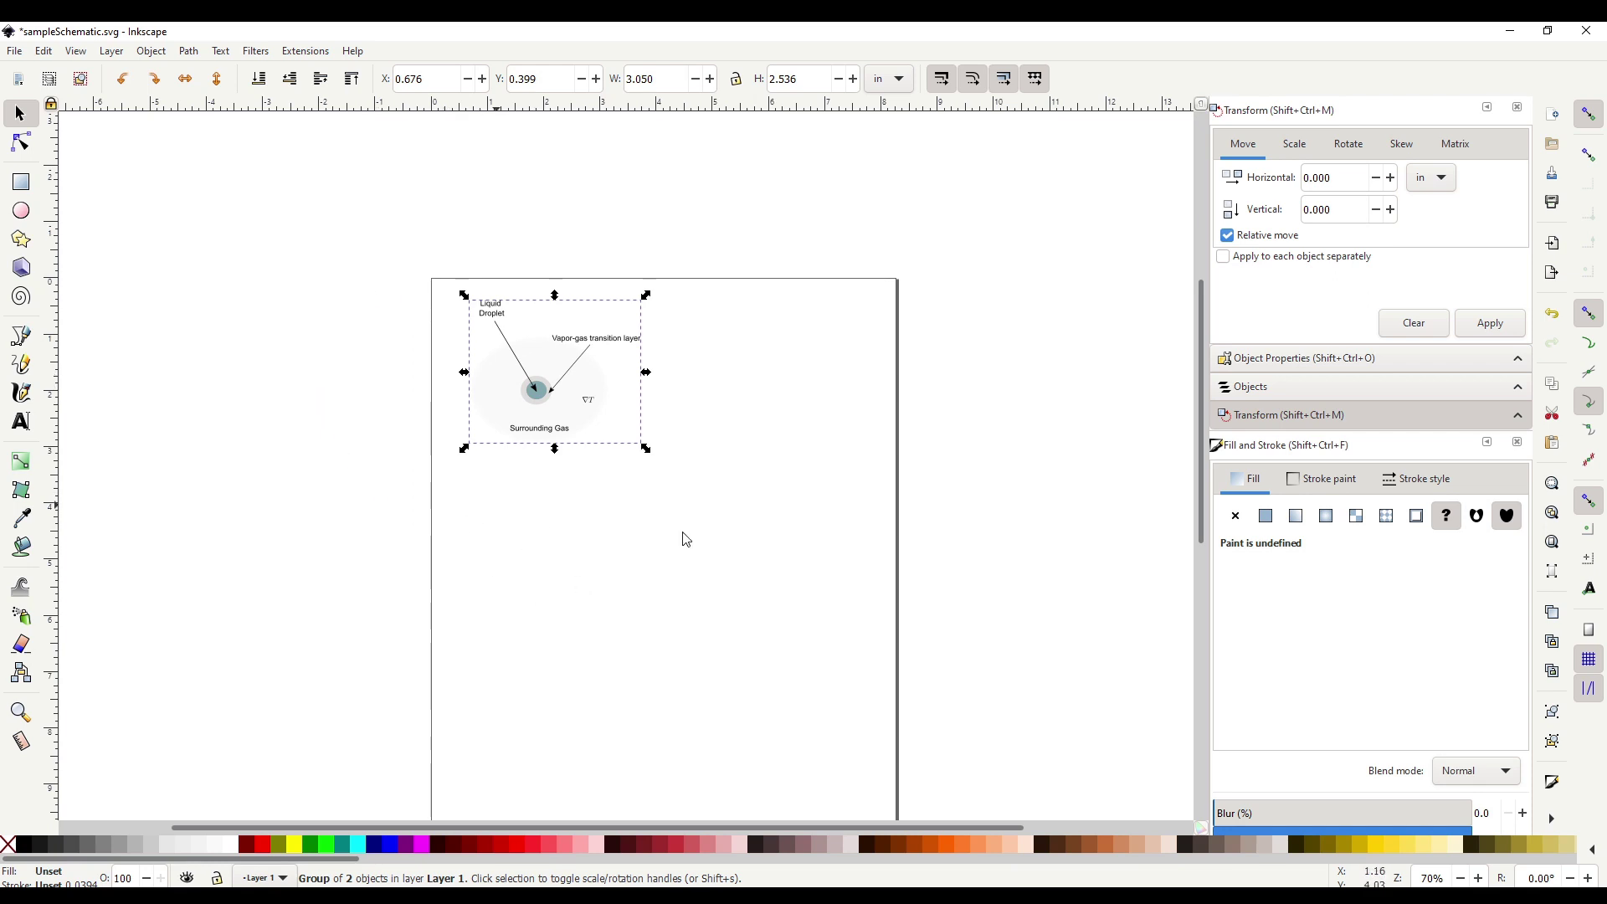
left_click(470, 499)
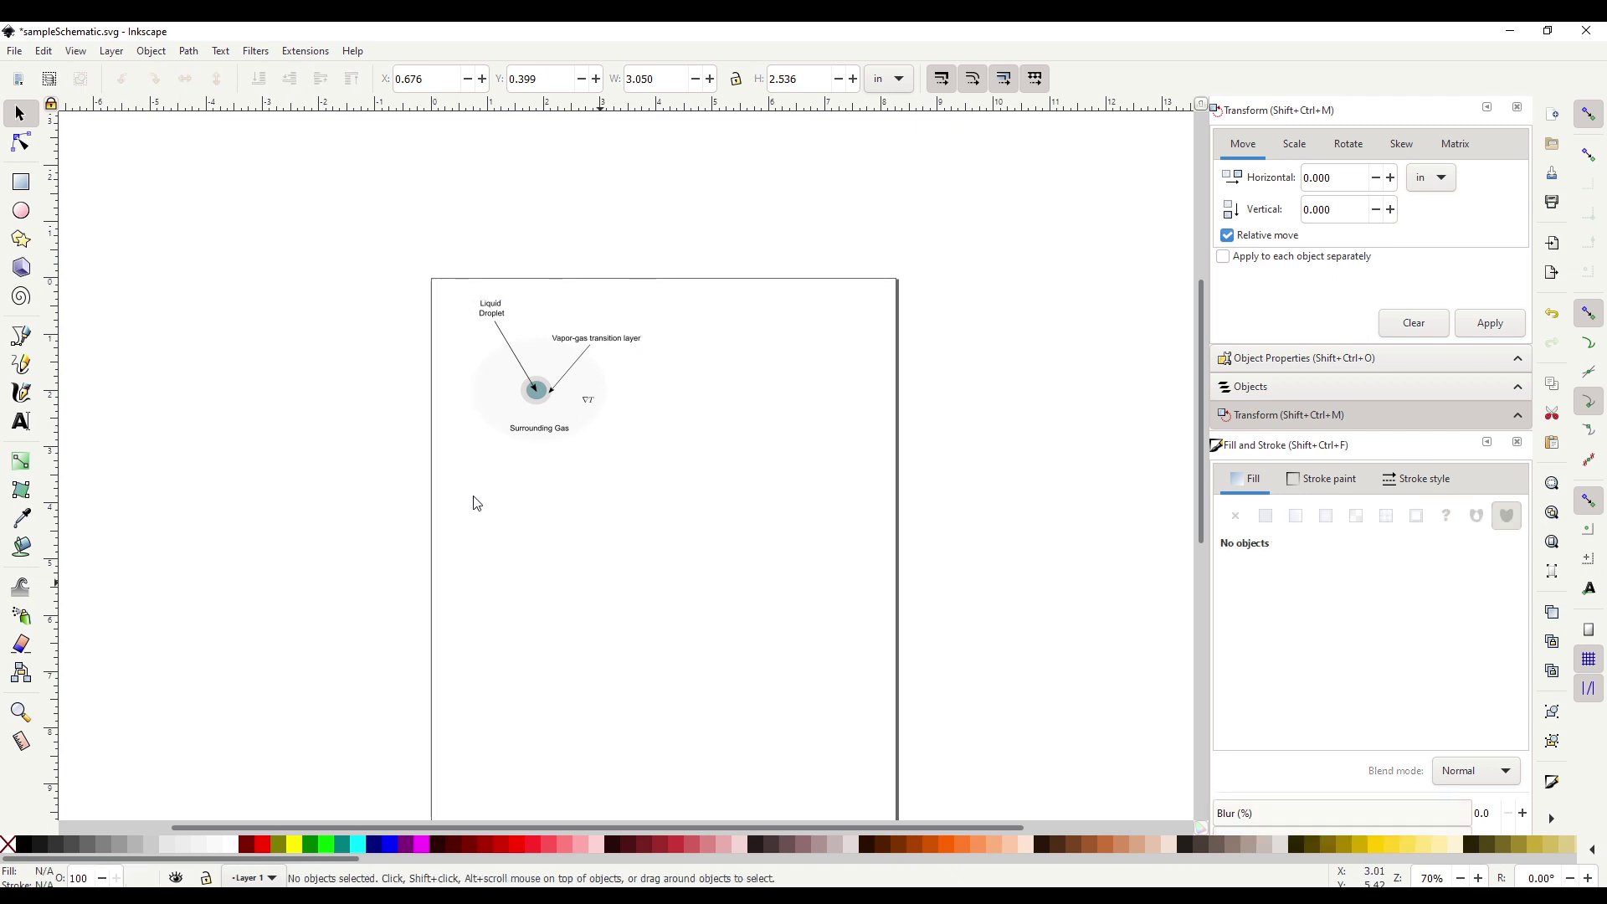
left_click_drag(693, 526, 313, 247)
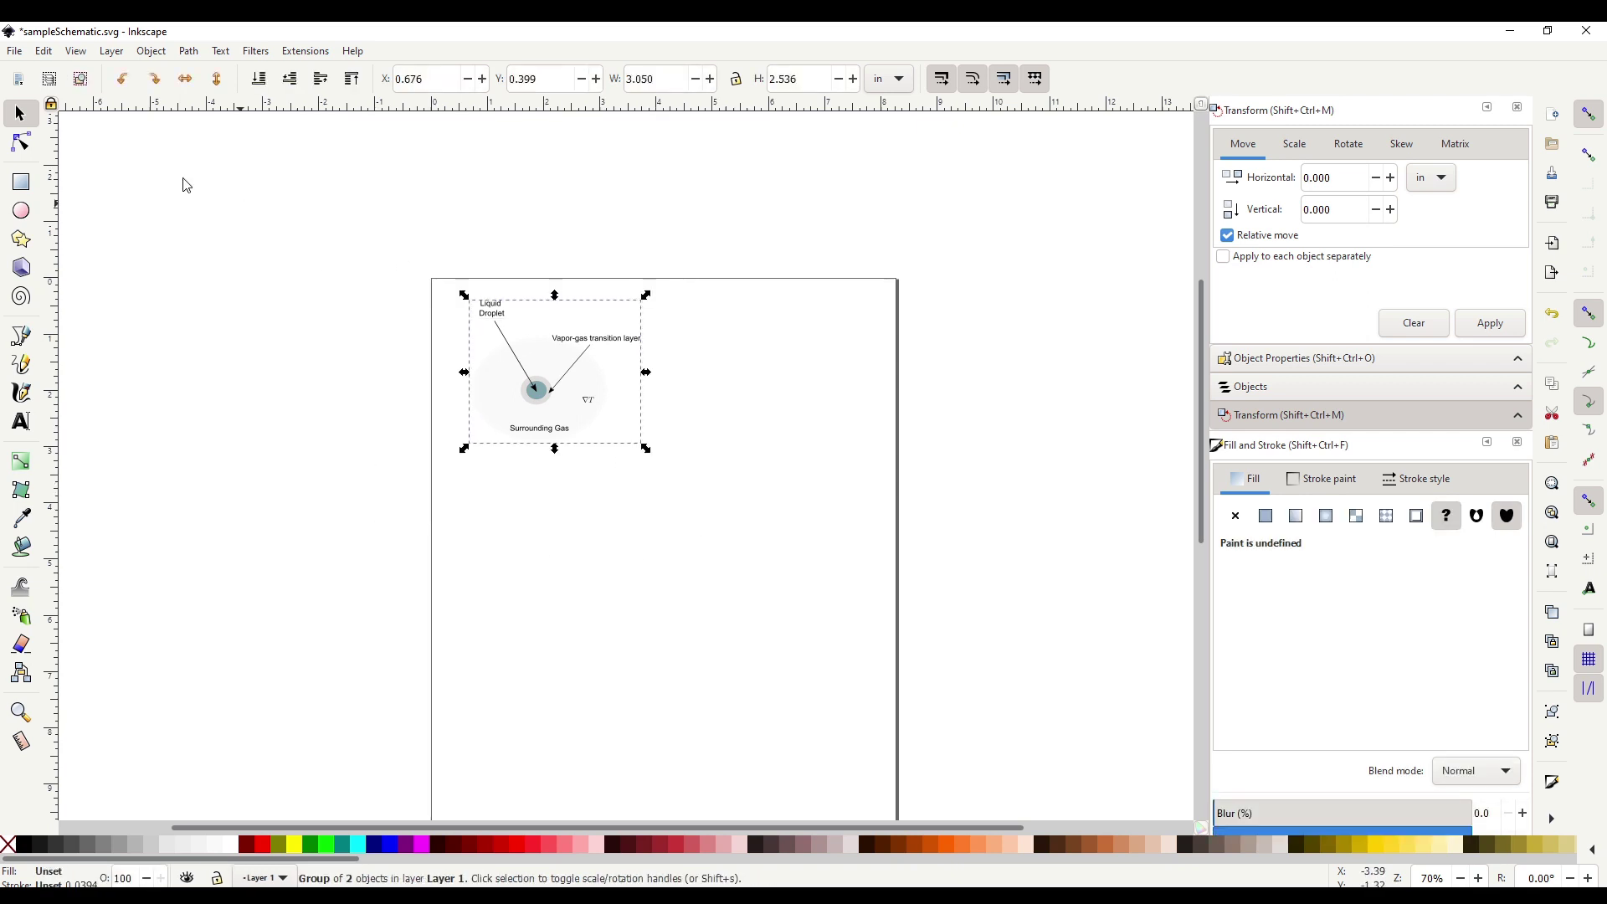
Fit the page to the selected schematic in Document Properties, giving 77.66 × 64.61 mm.
left_click(15, 51)
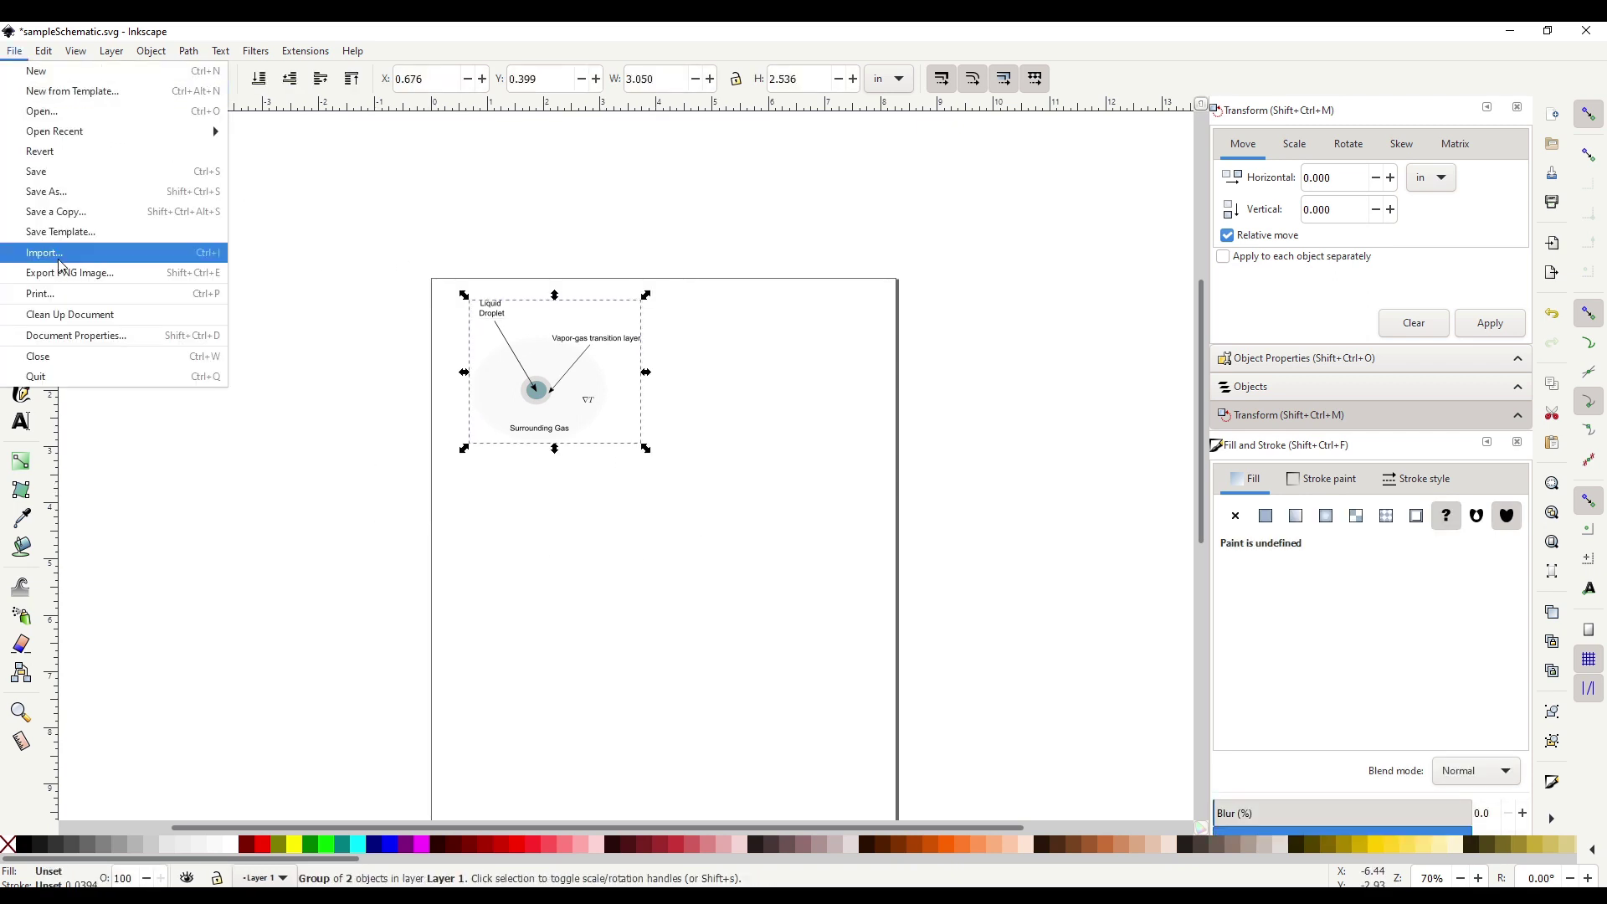
left_click(77, 336)
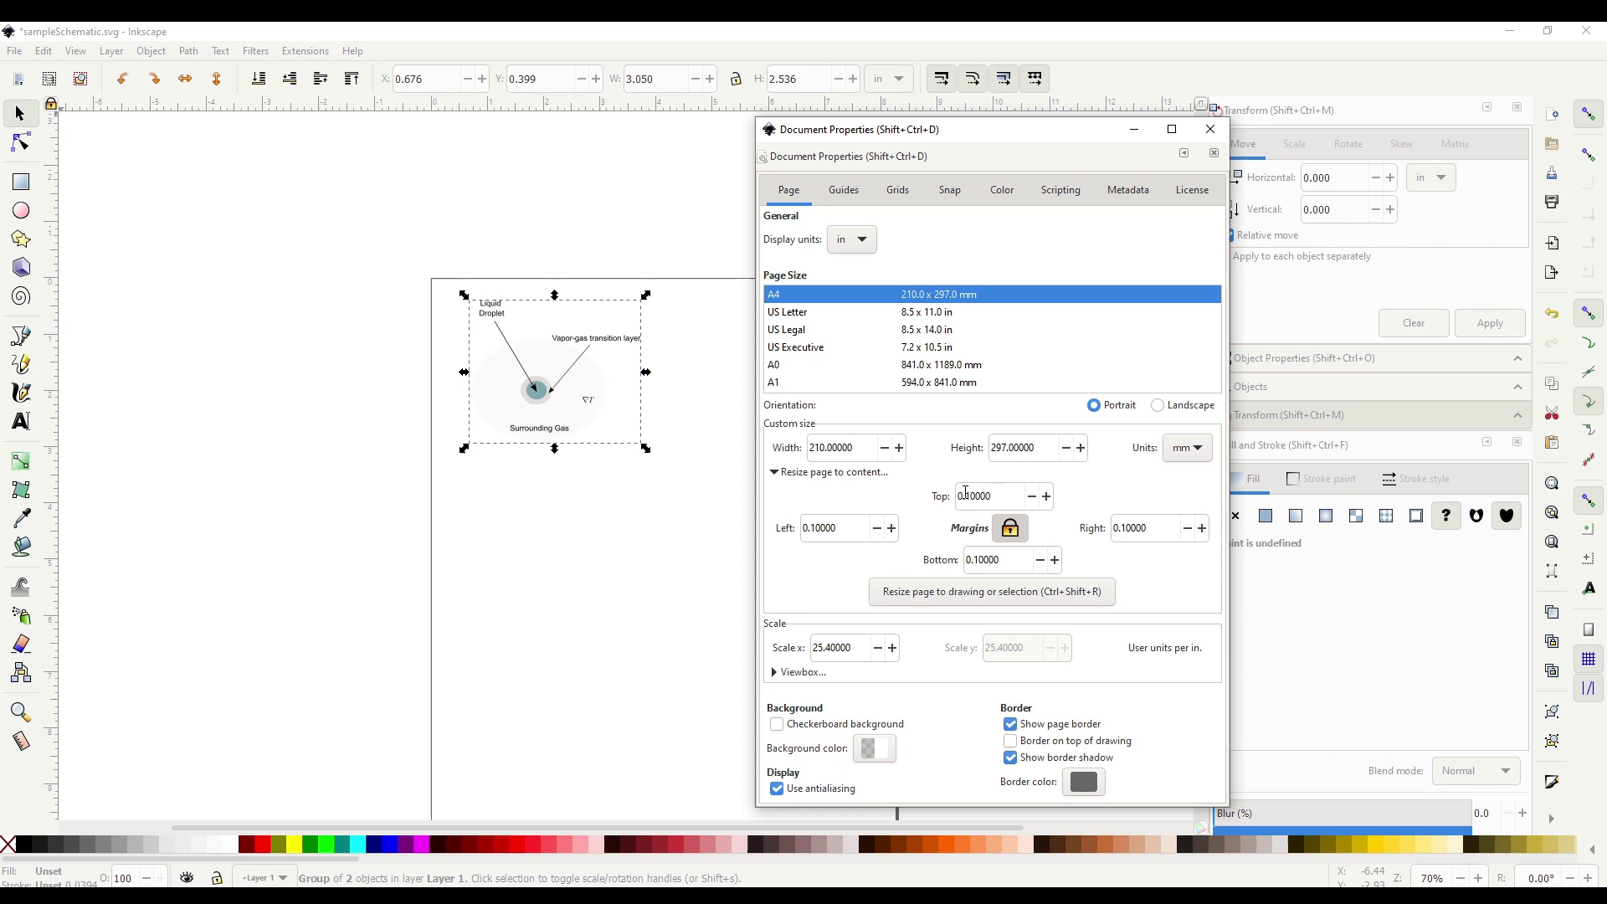
left_click(1151, 529)
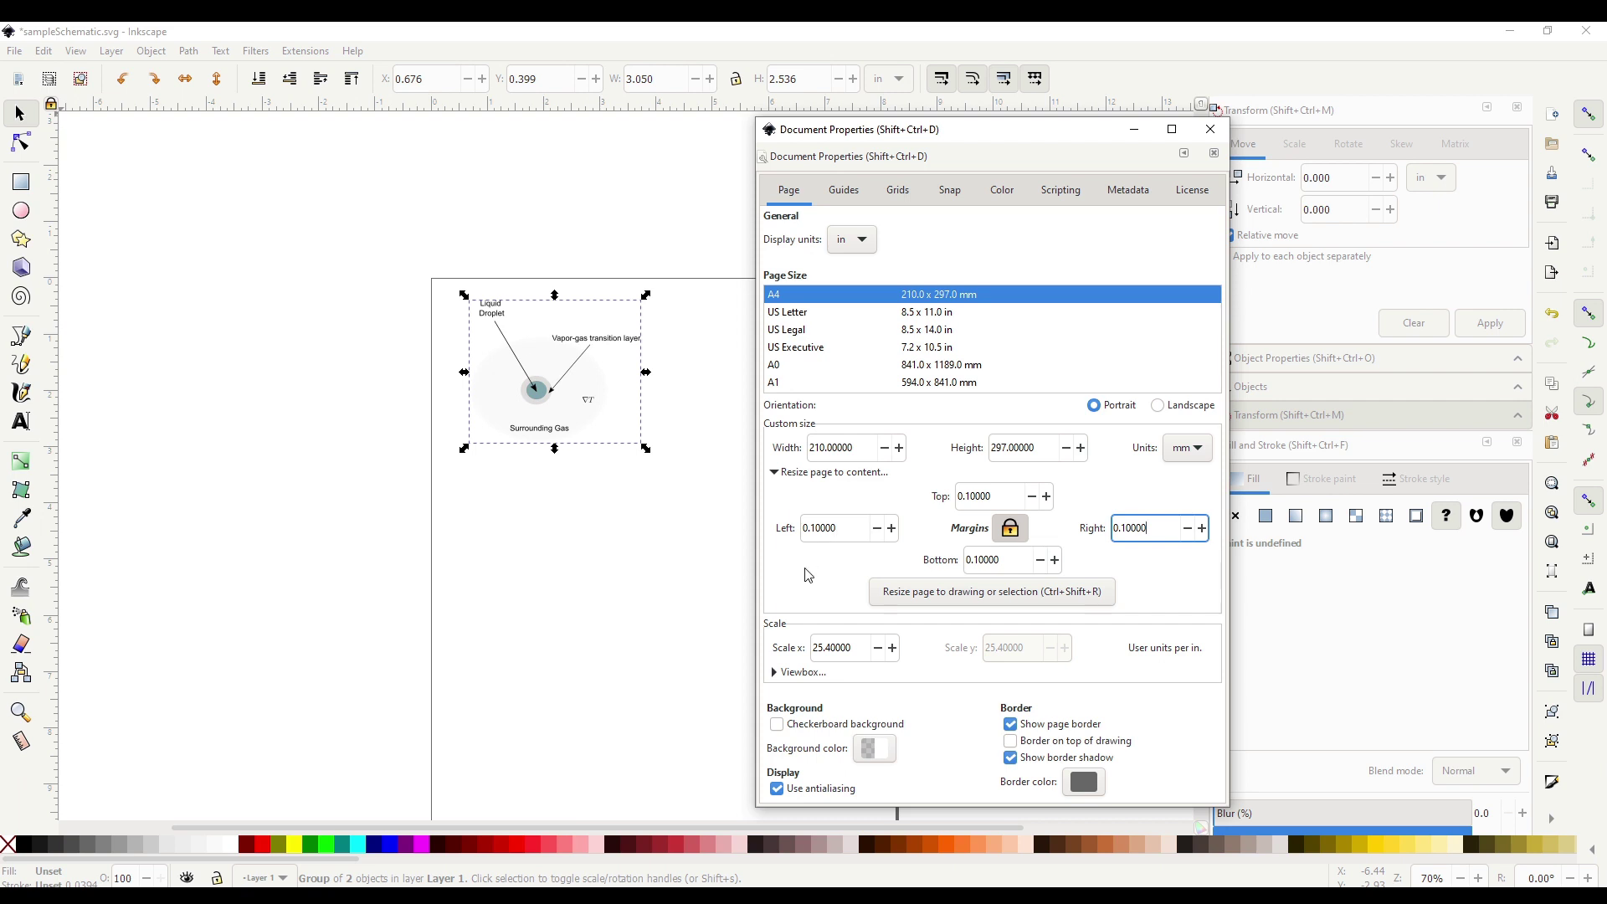
left_click(926, 594)
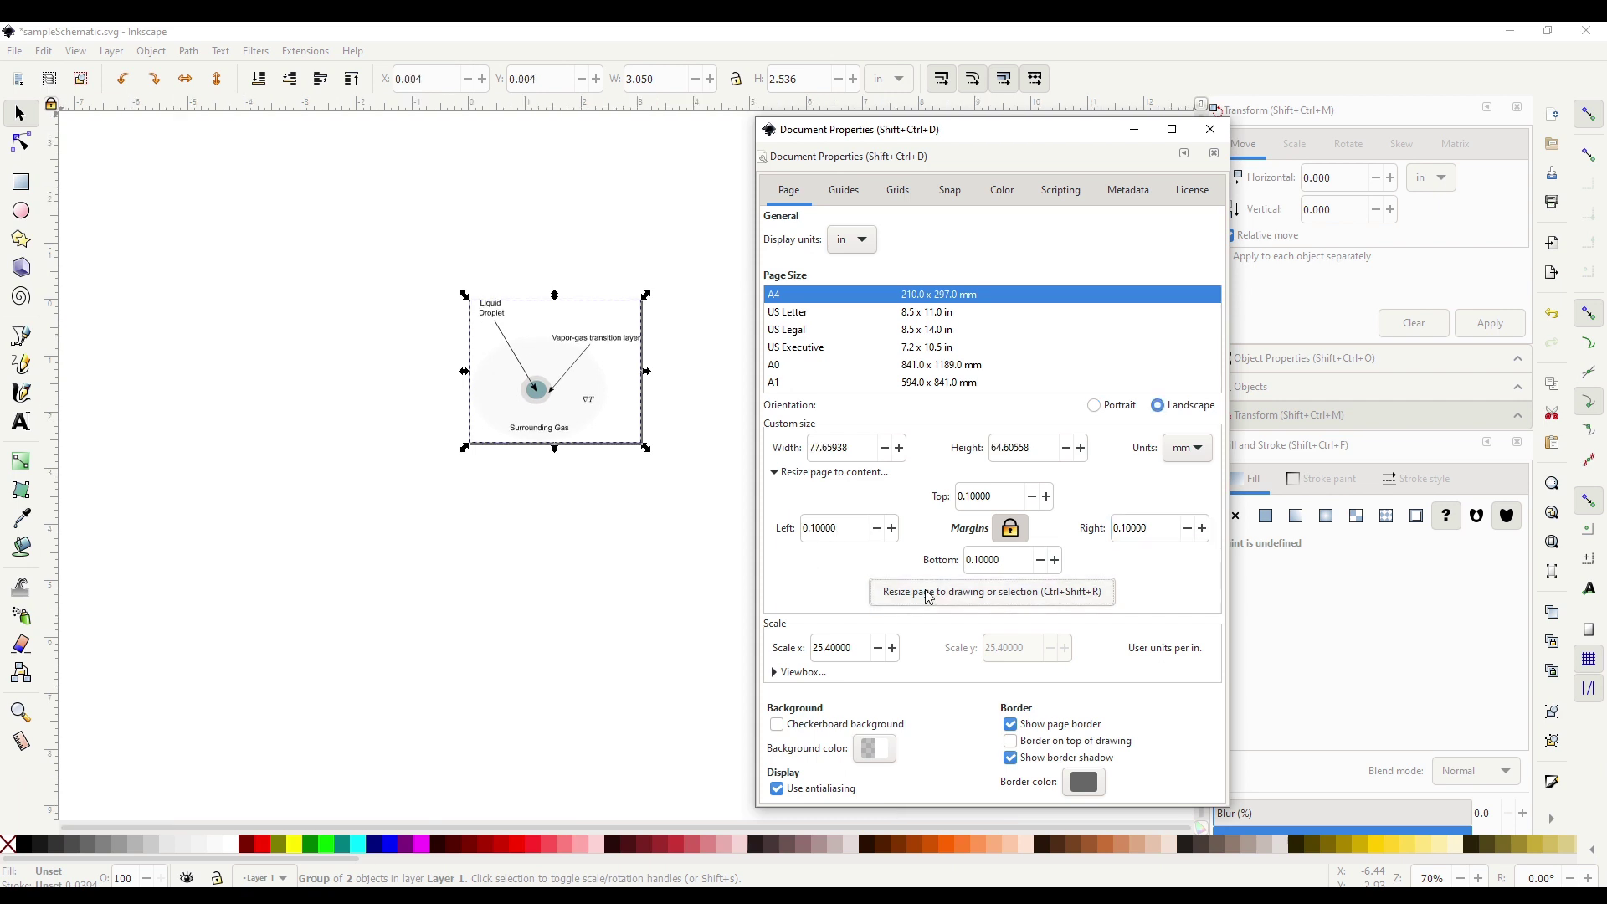
left_click(1208, 131)
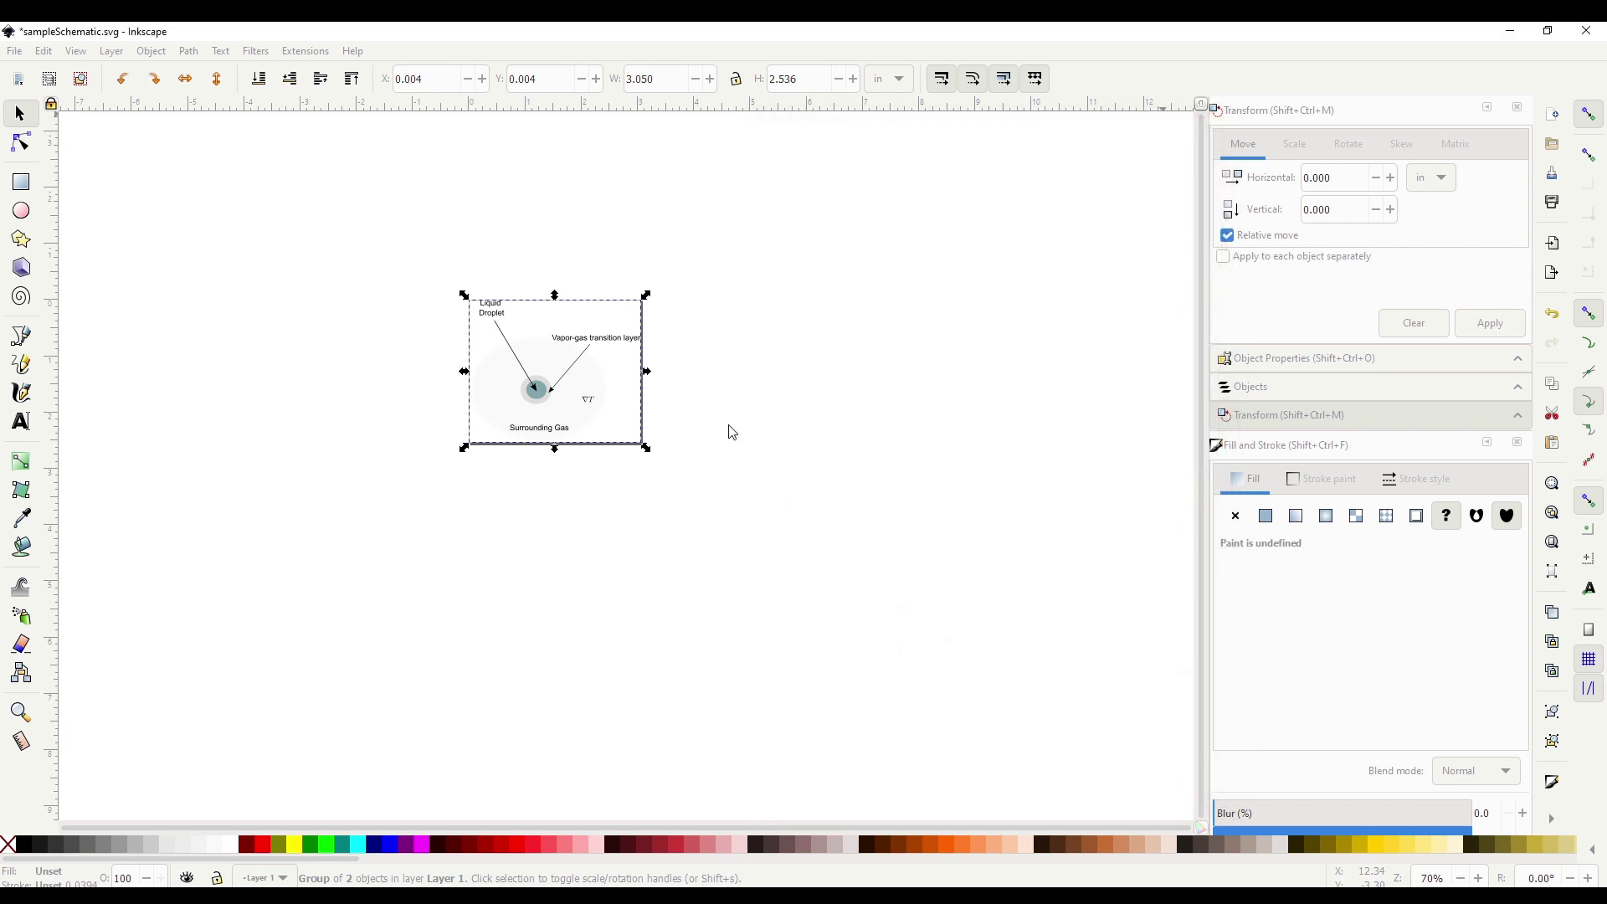
Save the drawing as a Portable Document Format file named sampleSchematic1.
left_click(346, 432)
scroll(547, 394, "up", 2)
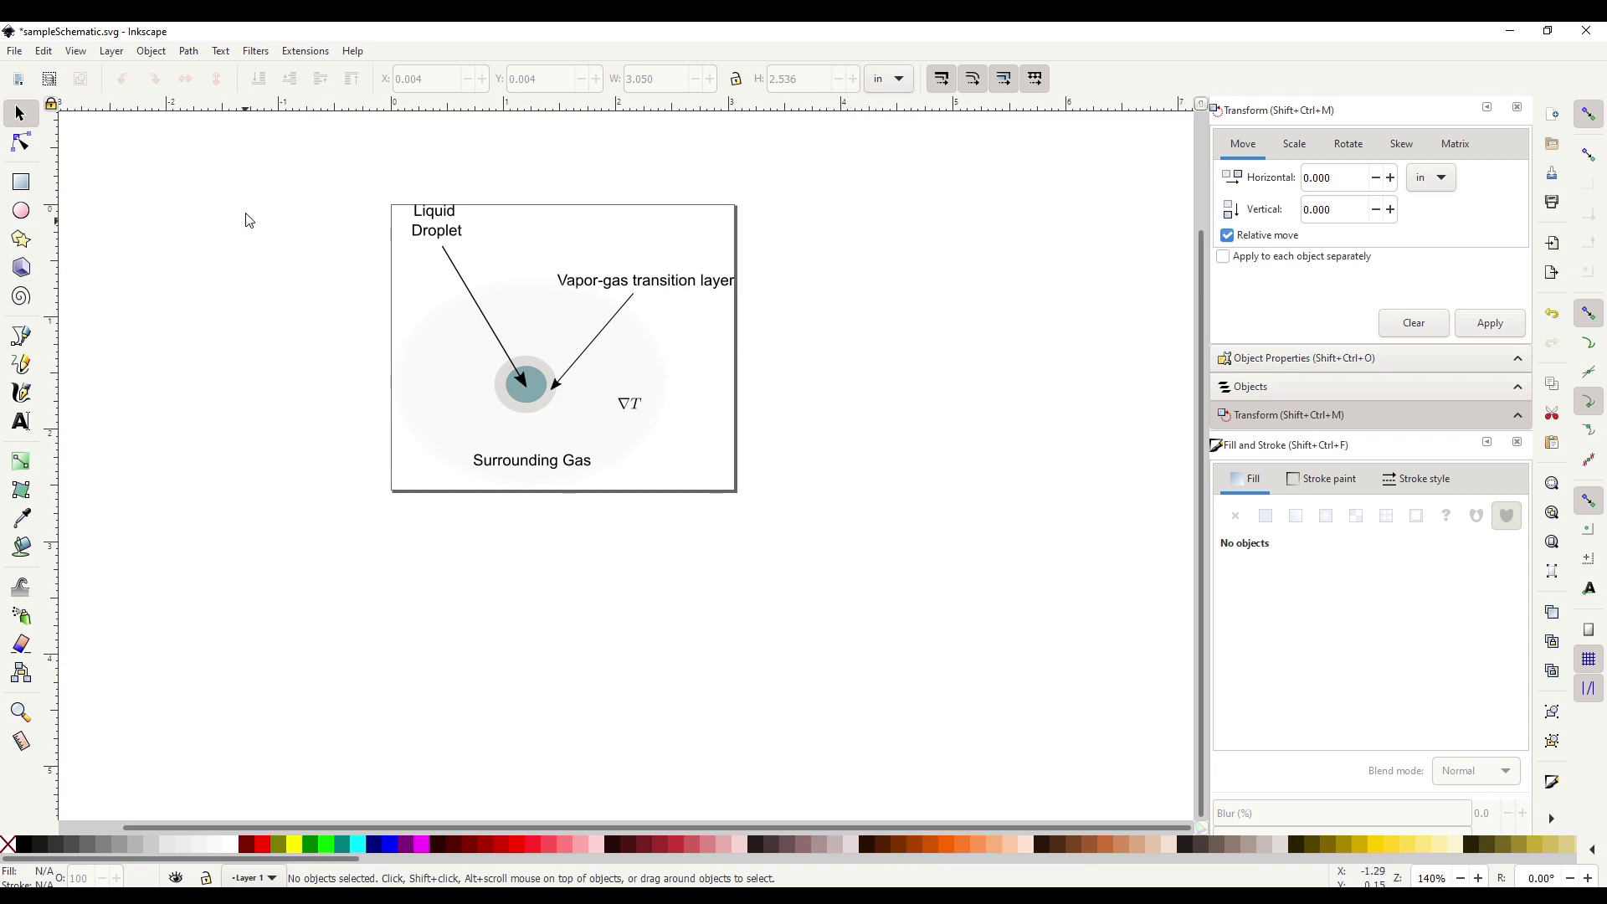
left_click(17, 51)
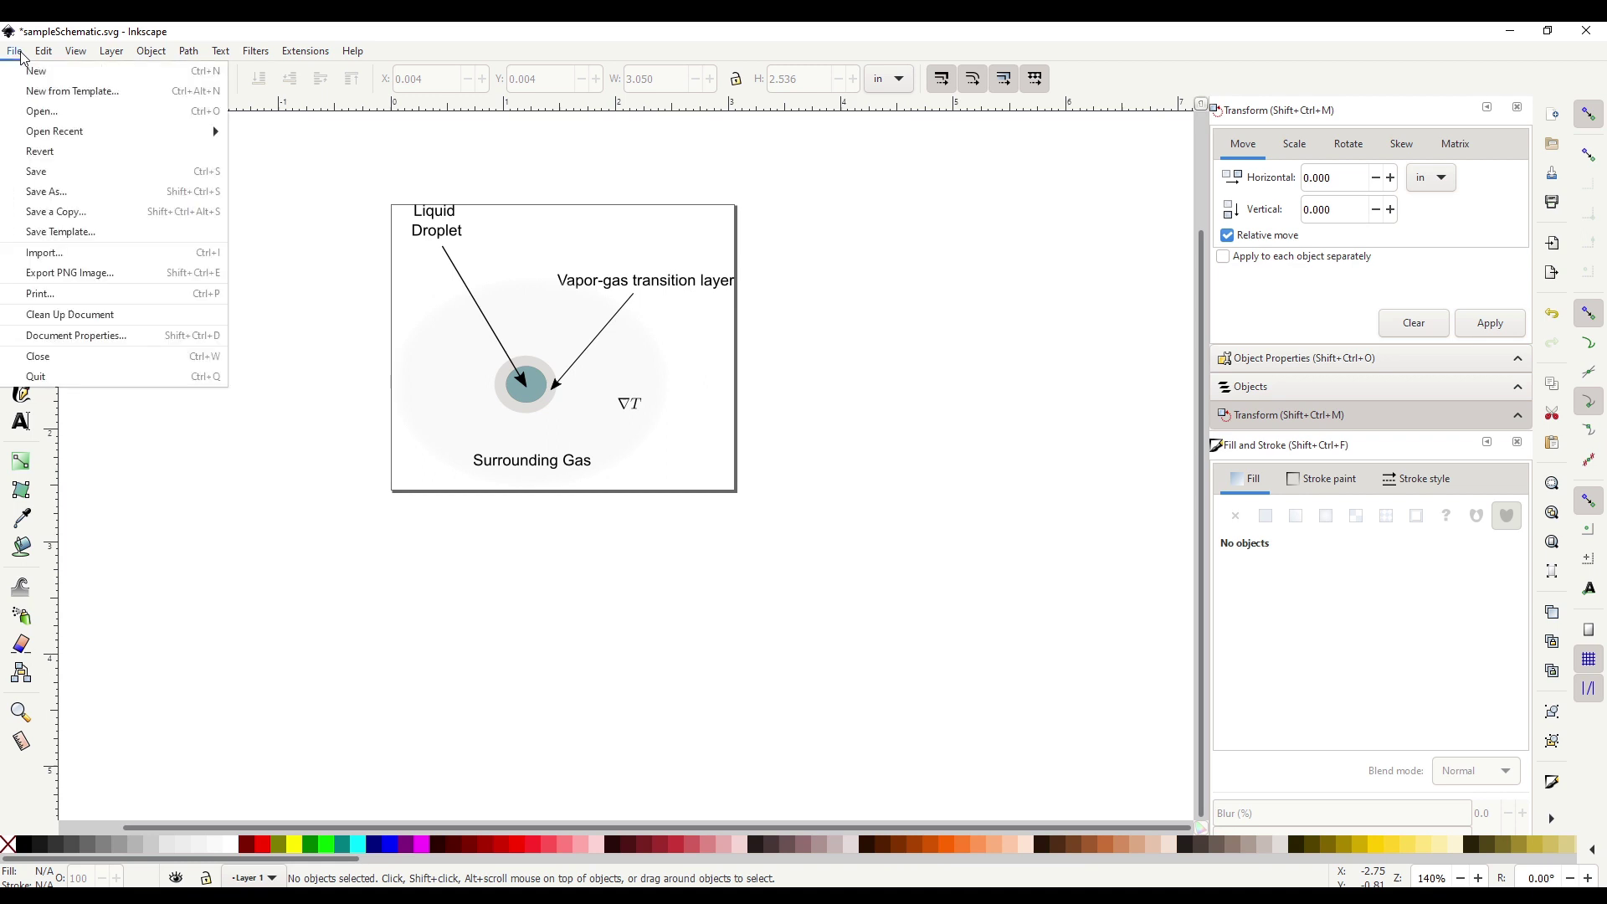
left_click(51, 201)
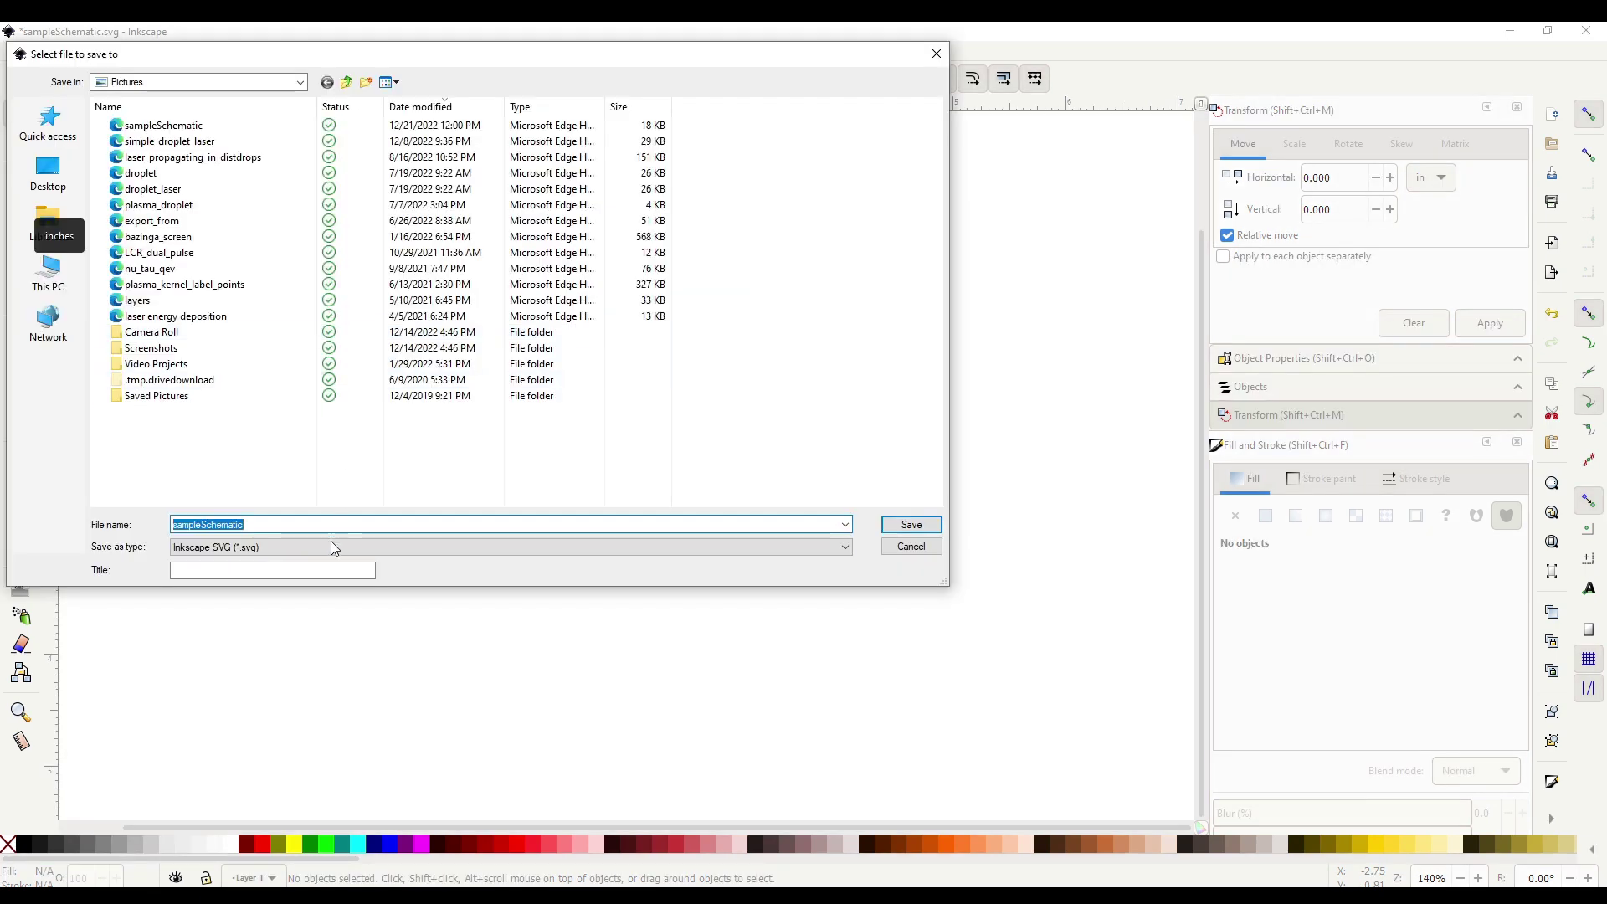
left_click(331, 546)
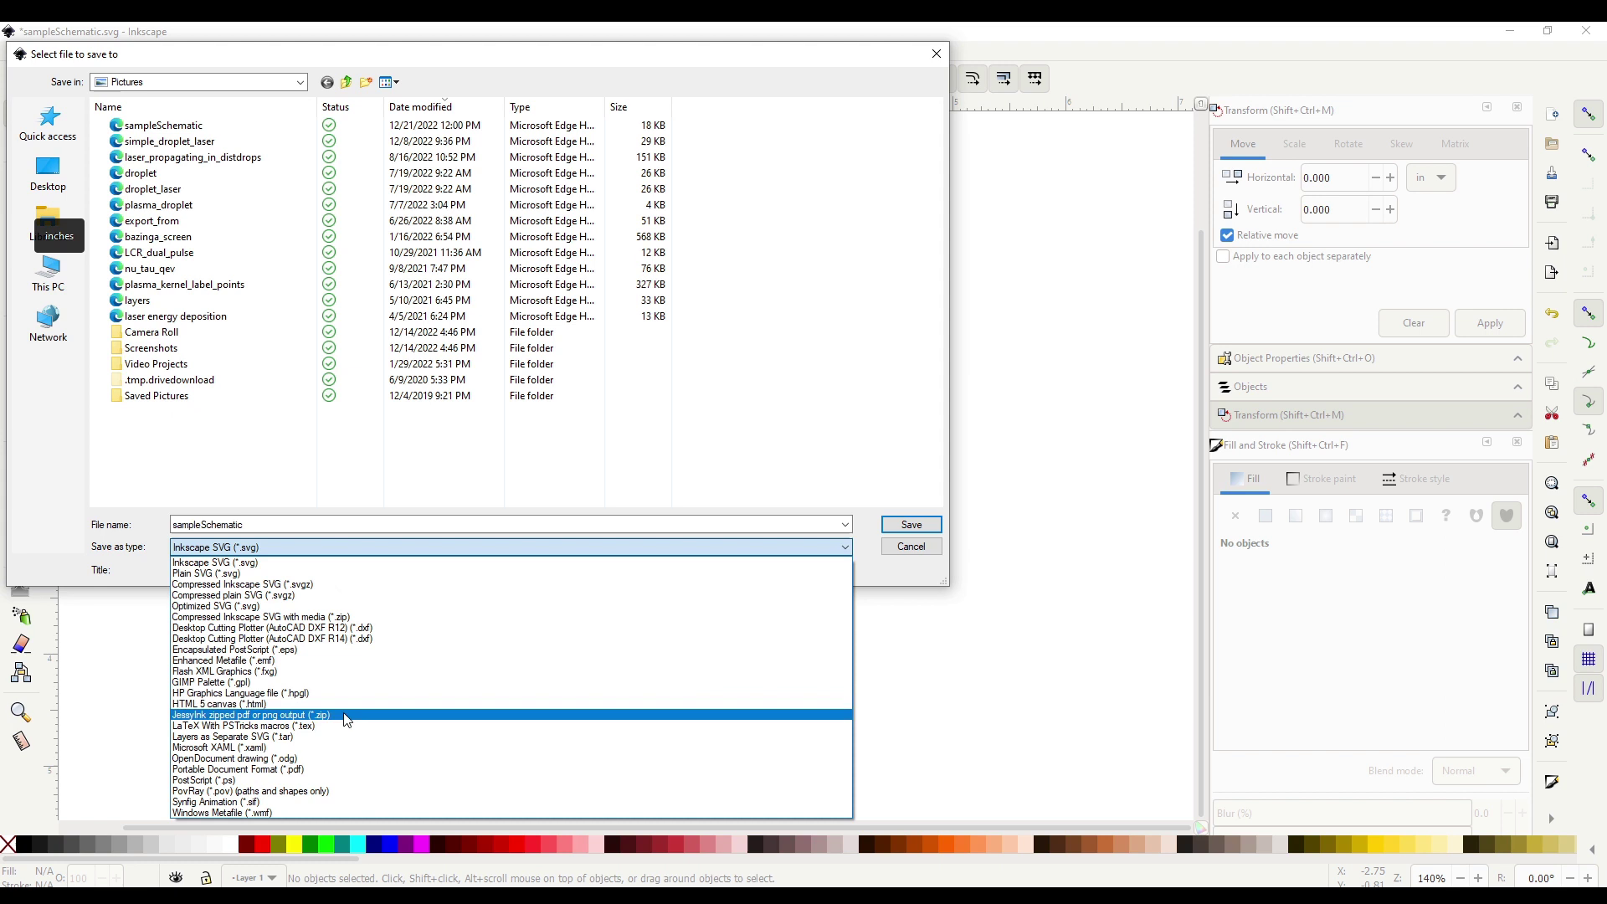
left_click(276, 770)
double_click(265, 525)
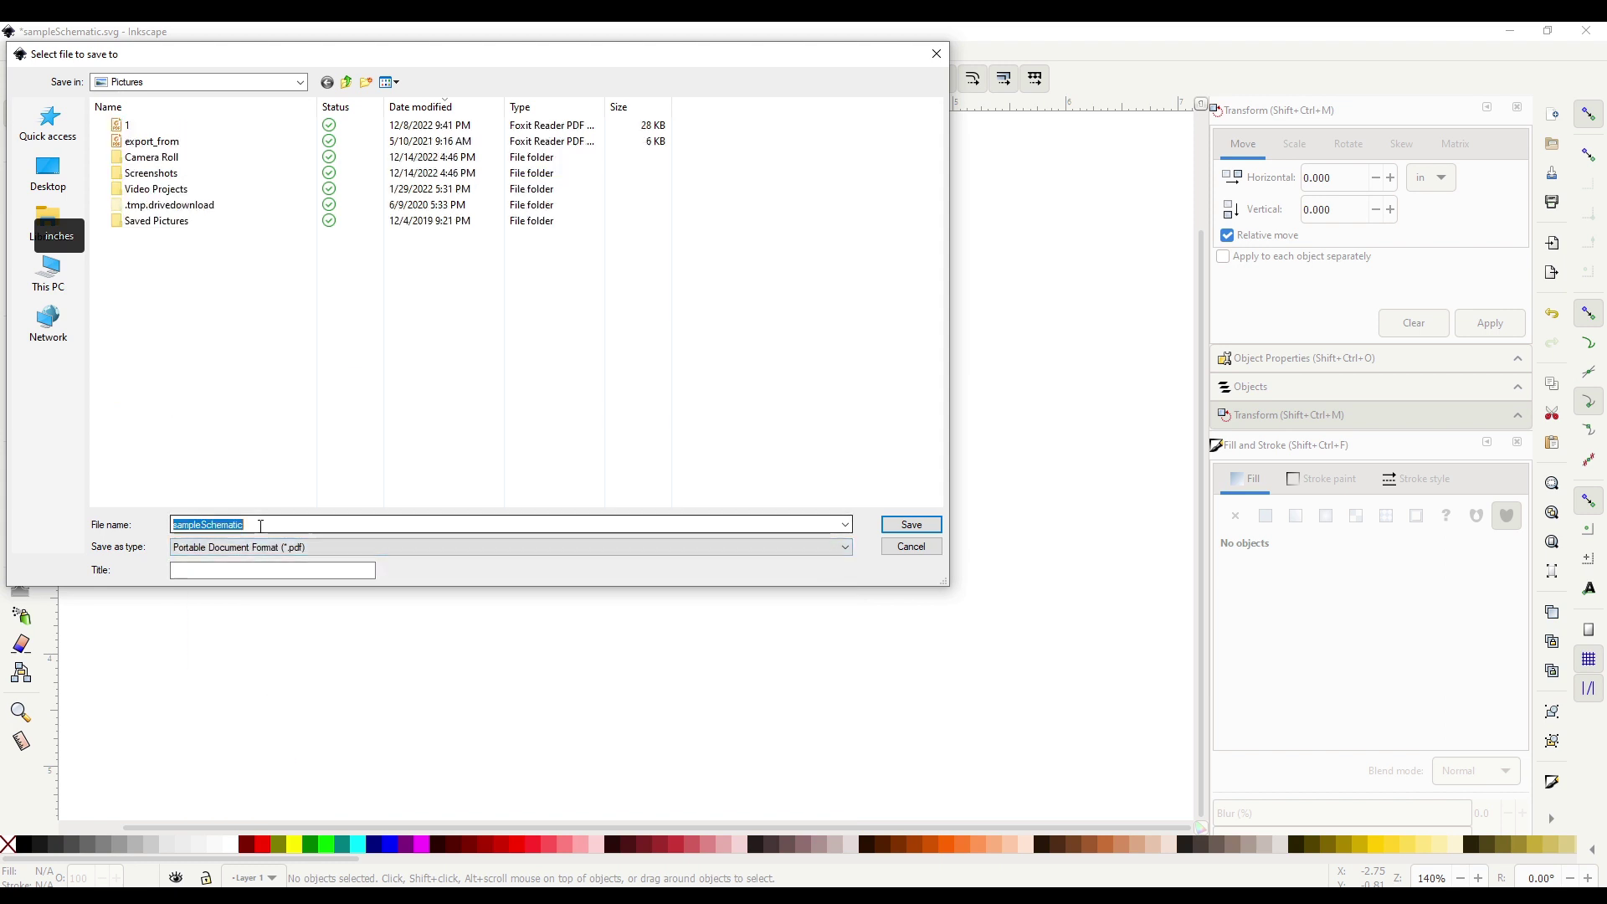
left_click(267, 525)
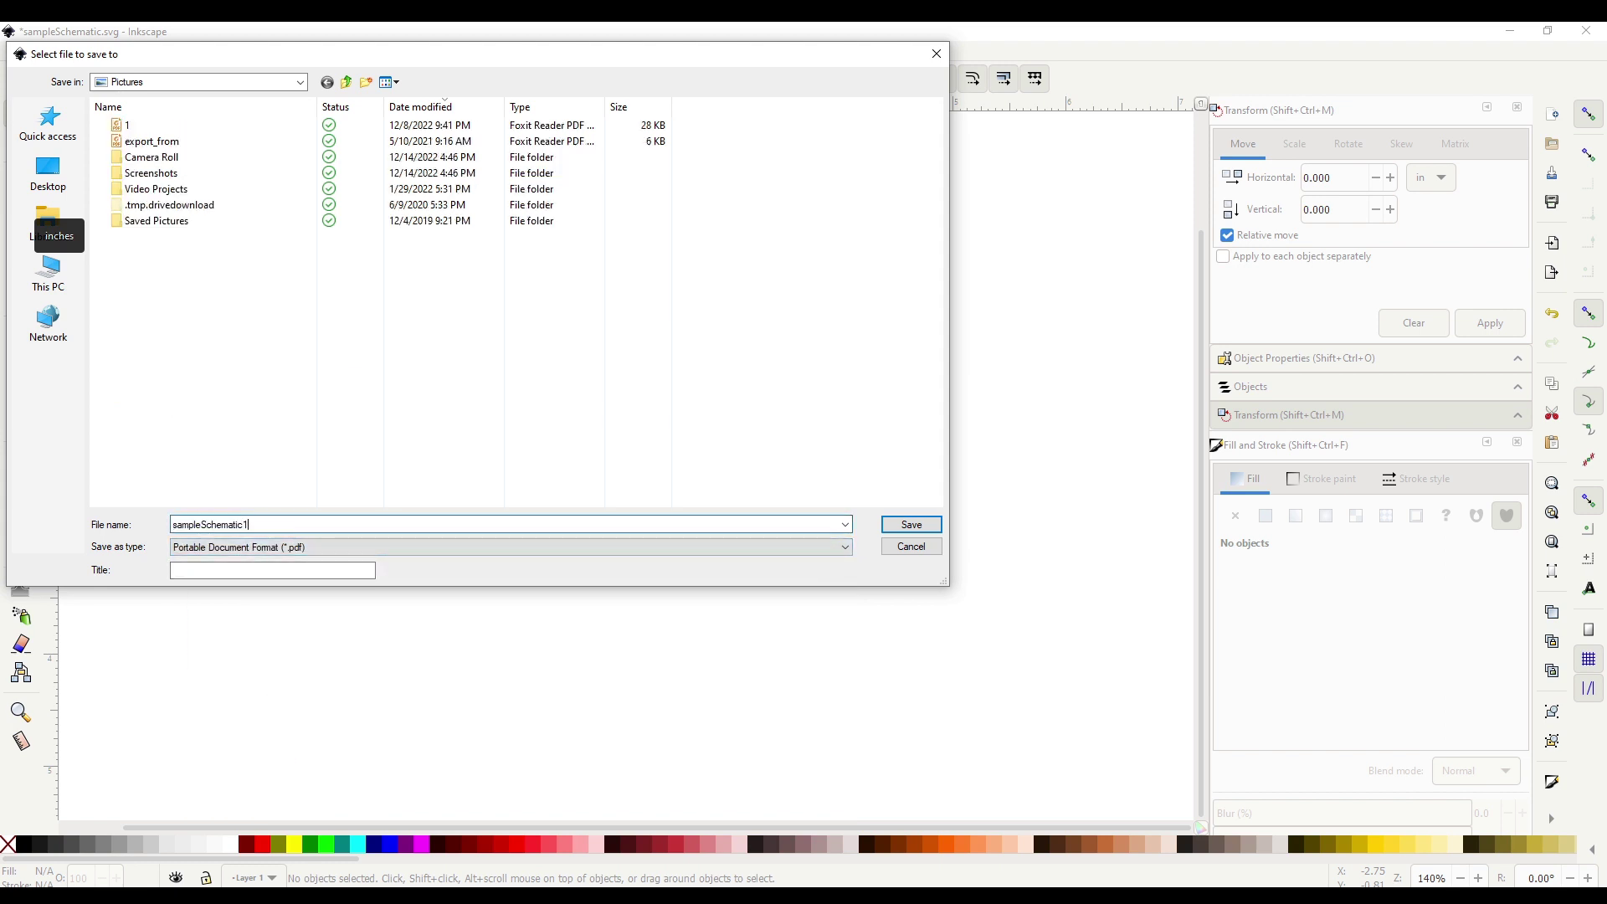
type("1")
left_click(911, 527)
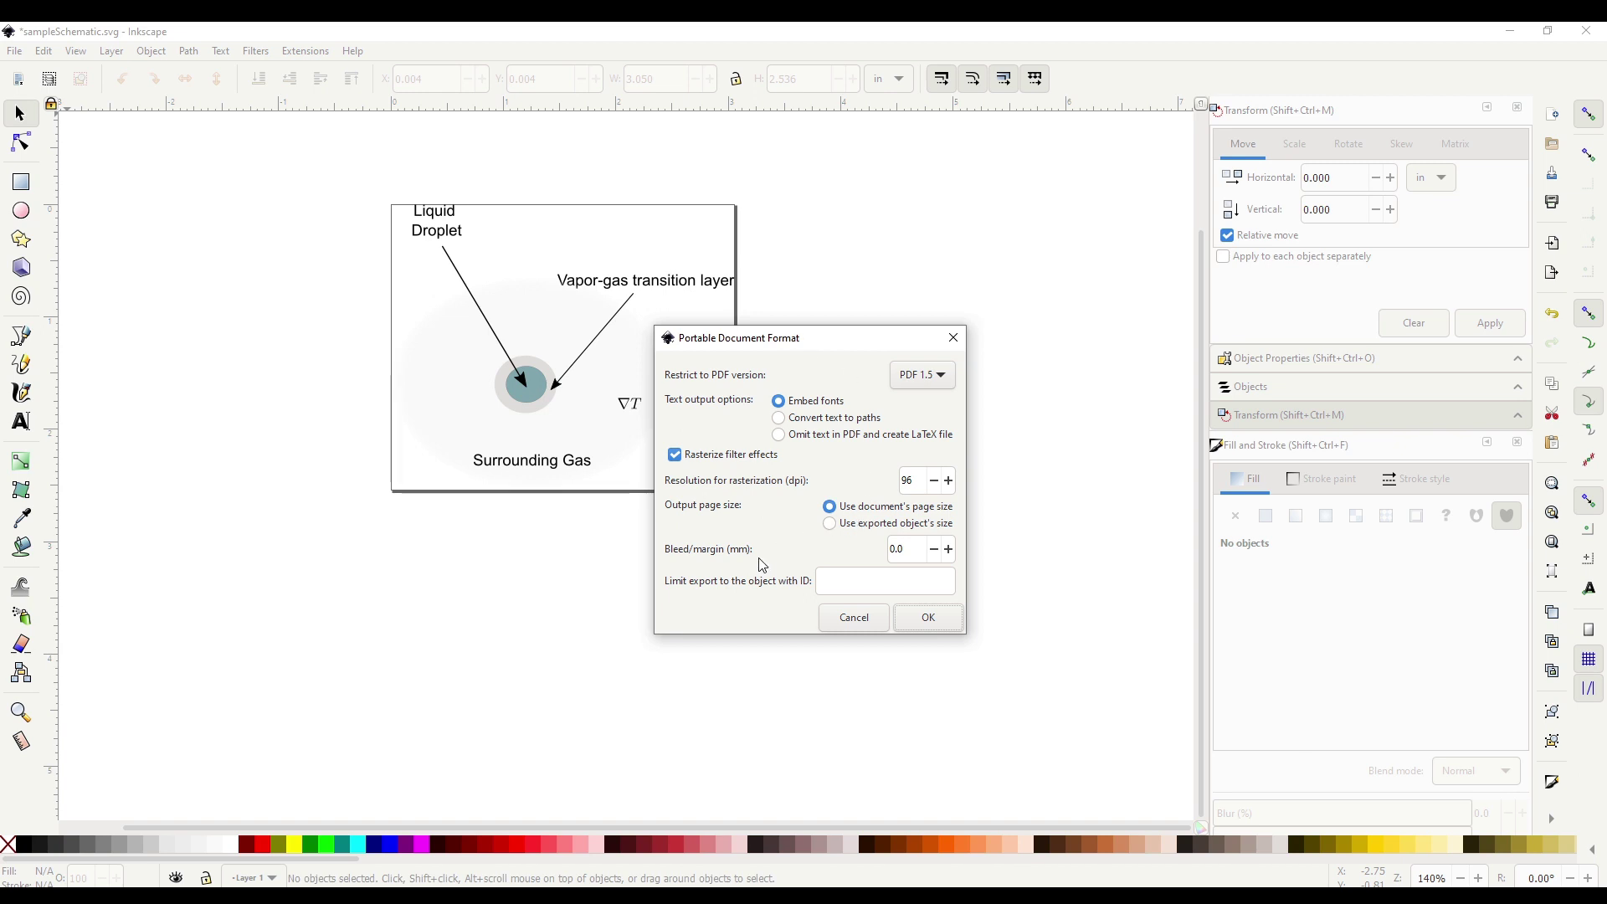
Set the PDF rasterization resolution to 120 dpi and confirm the export.
double_click(920, 481)
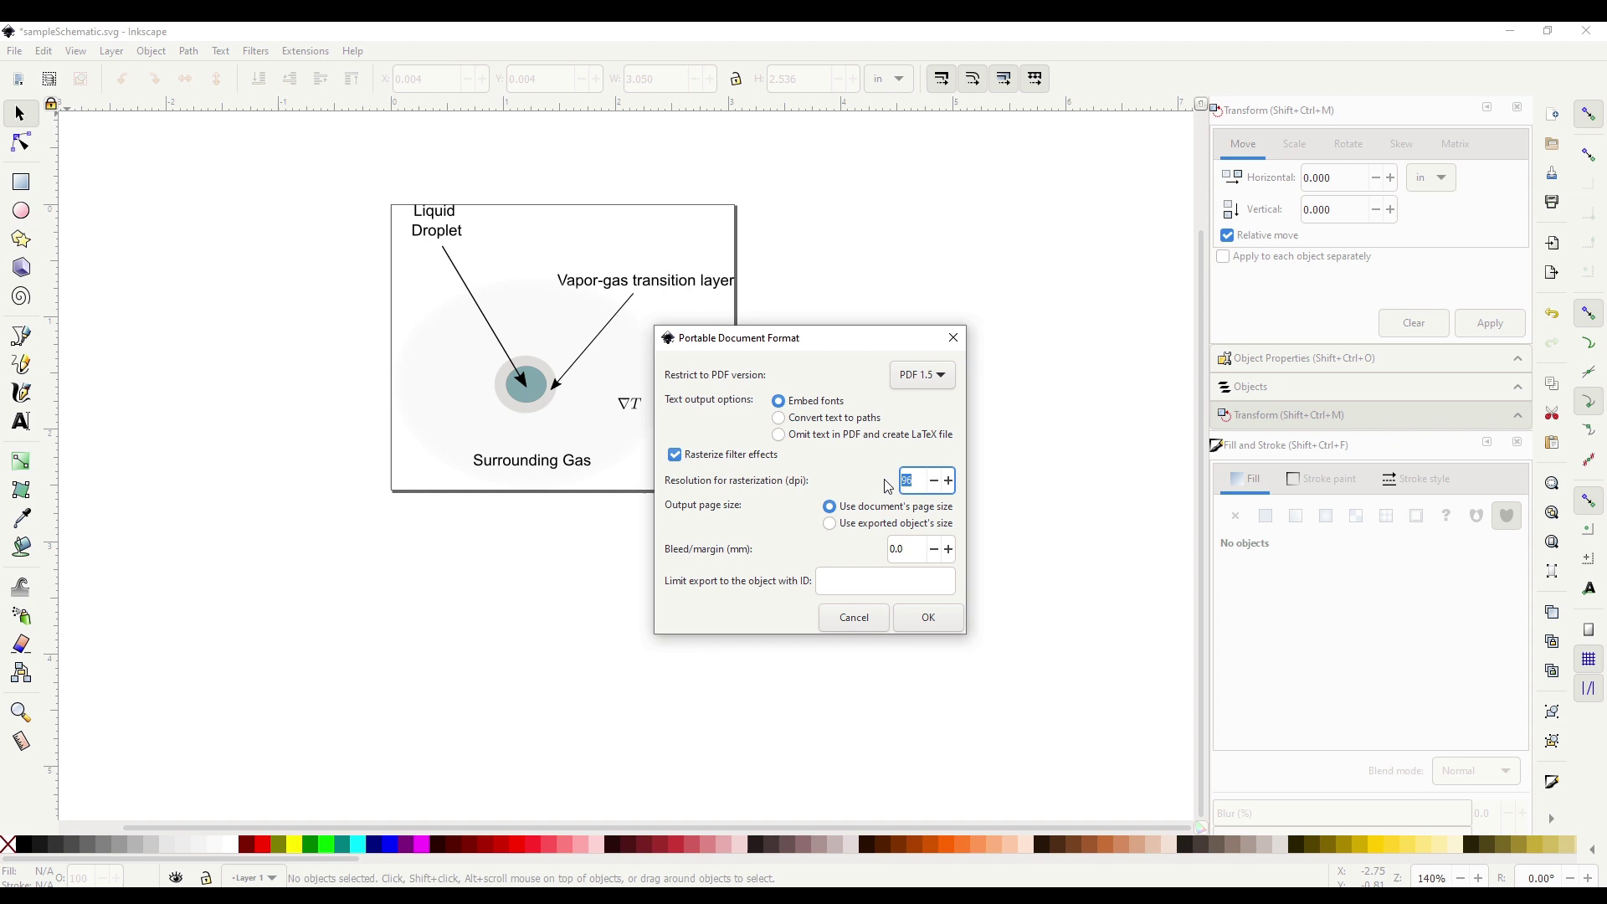
type("120")
left_click(928, 617)
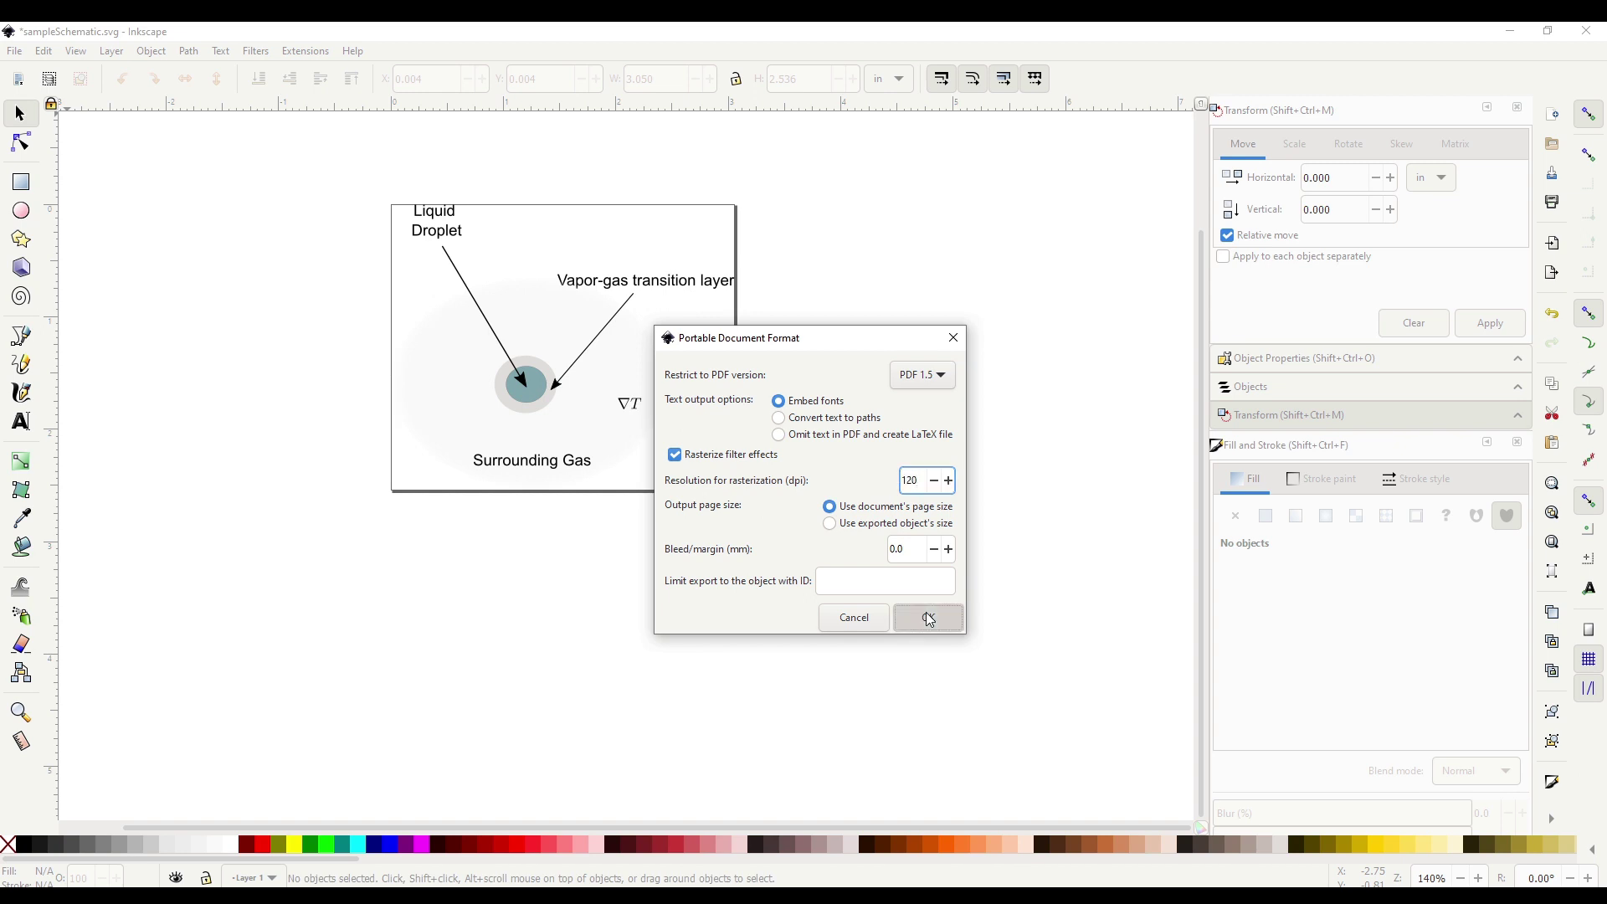